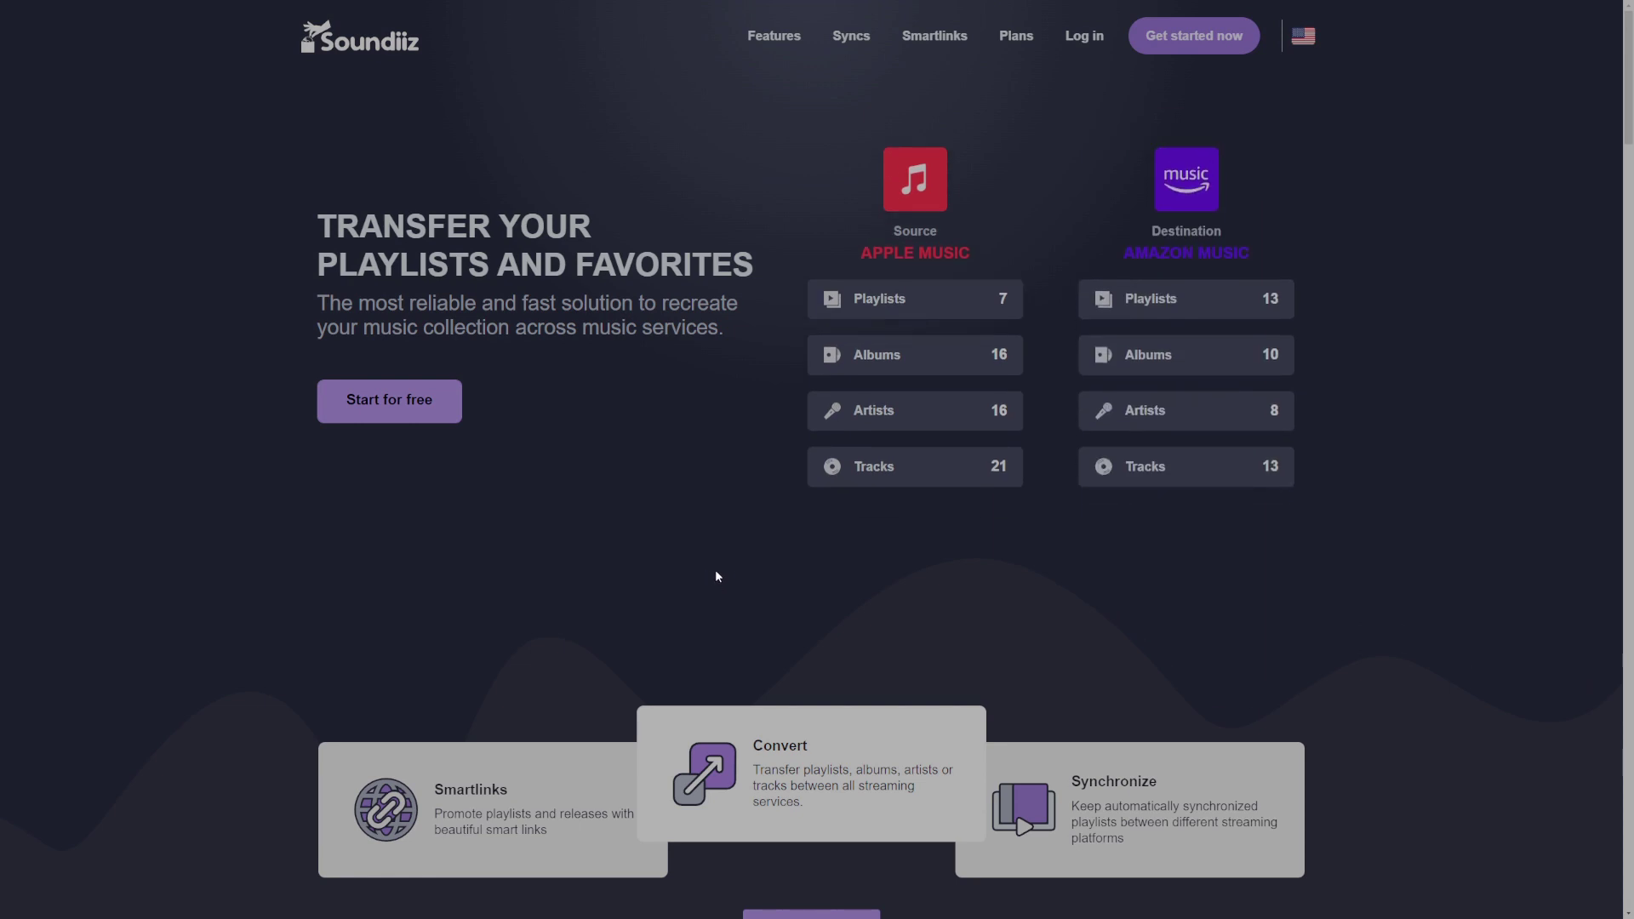
Start a Soundiiz account, glance at the music-service sign-in options, then sign in with a Google account.
left_click(1214, 42)
scroll(1030, 253, "down", 1)
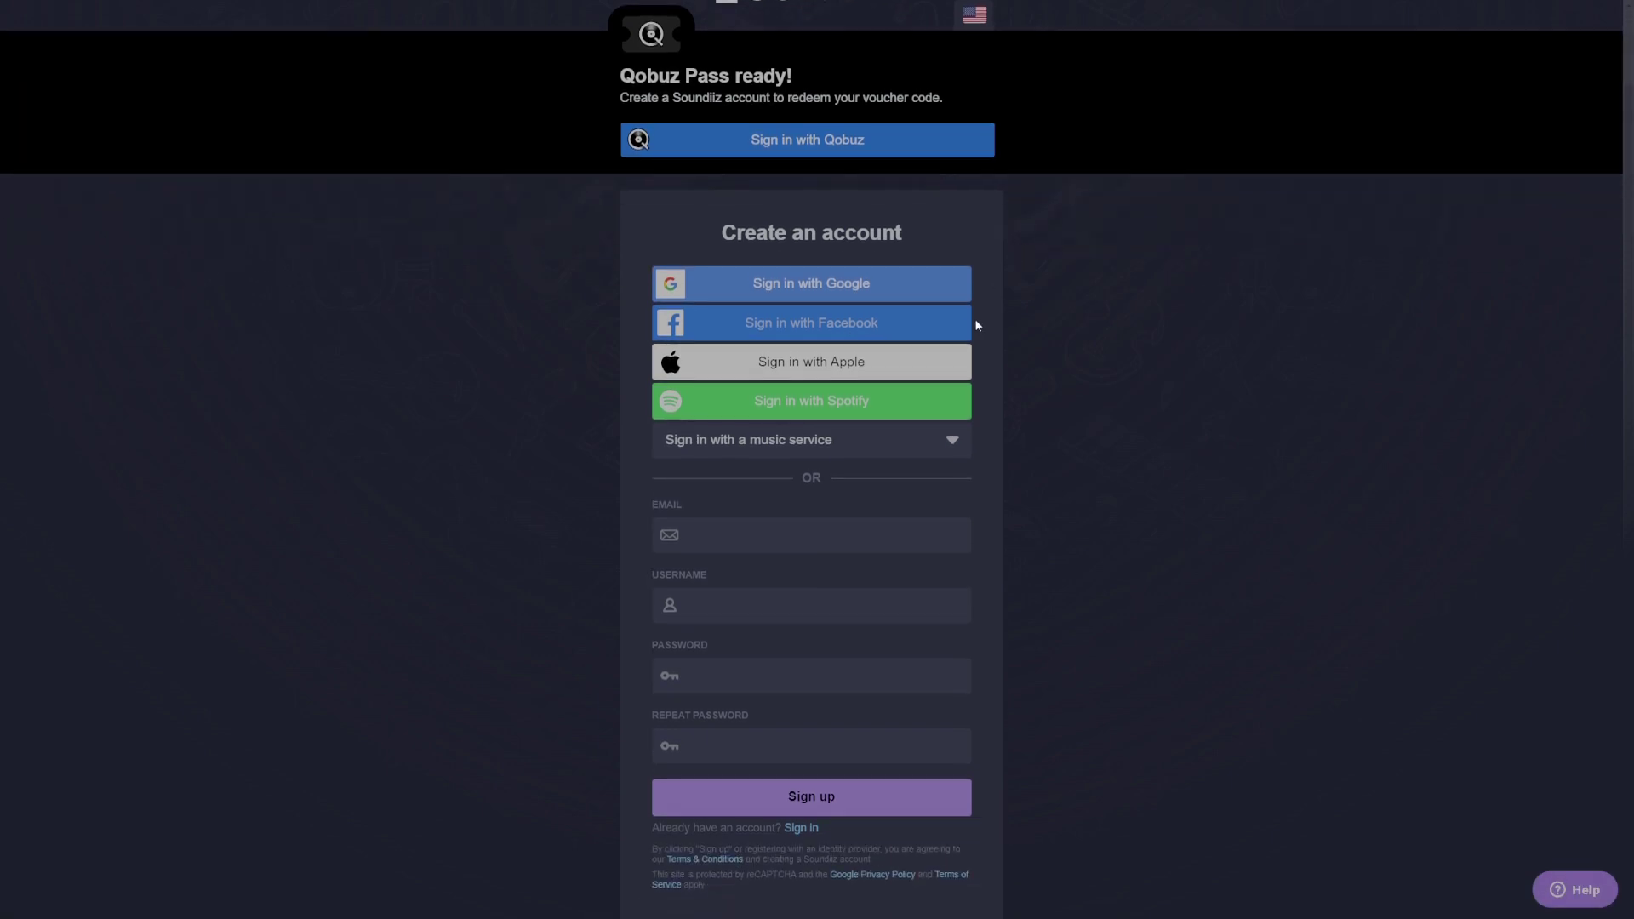
left_click(908, 442)
left_click(926, 456)
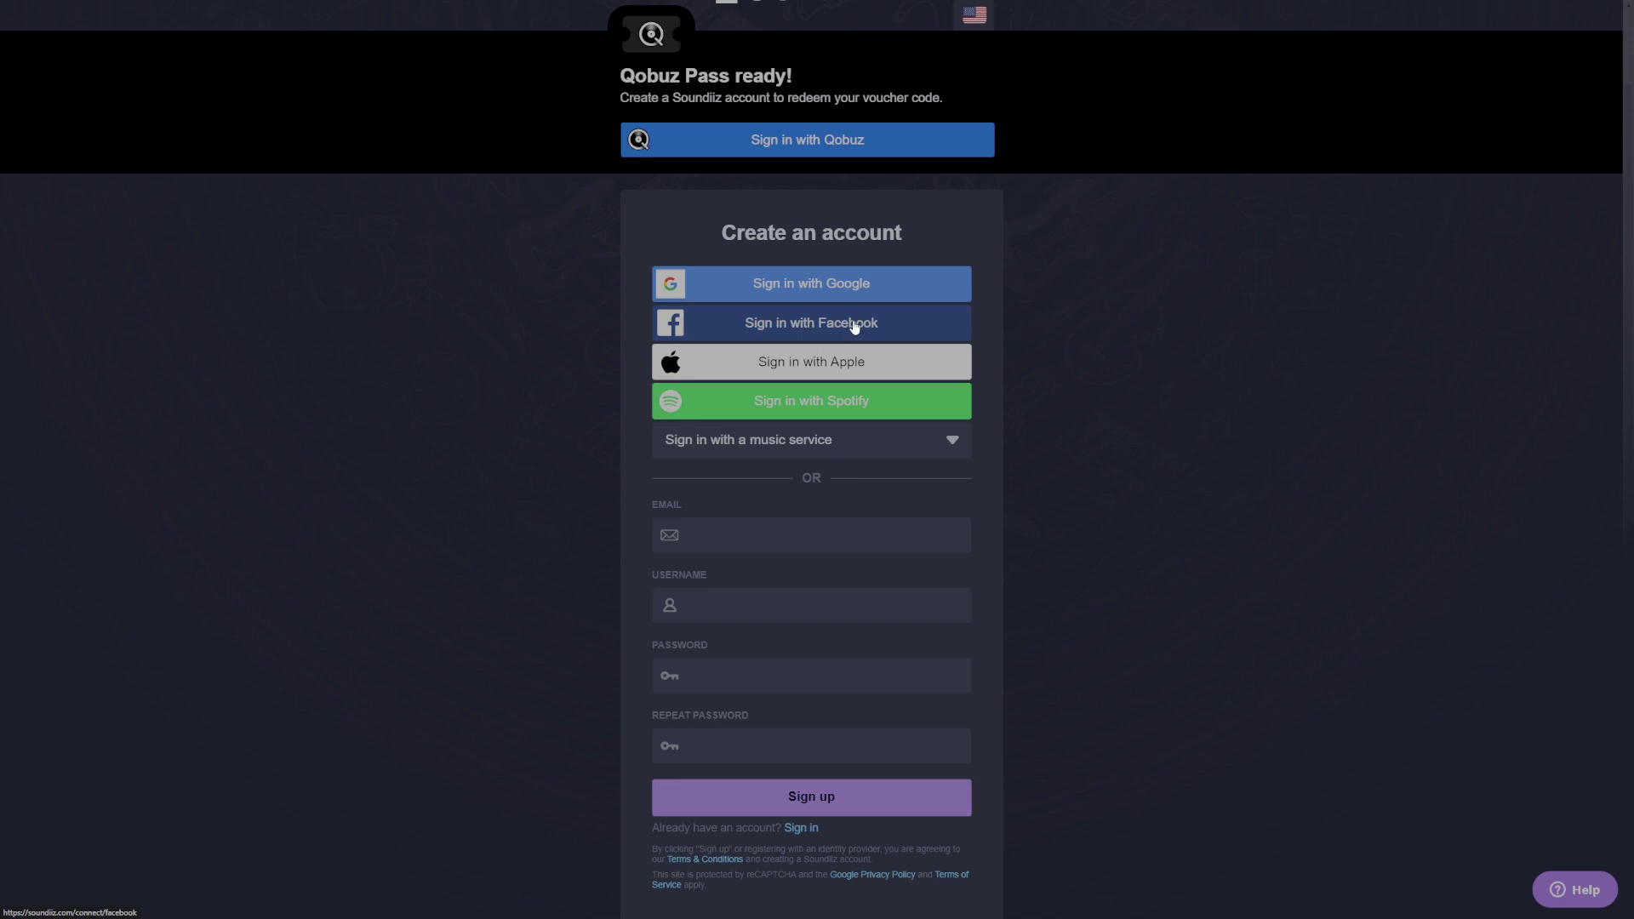
left_click(858, 295)
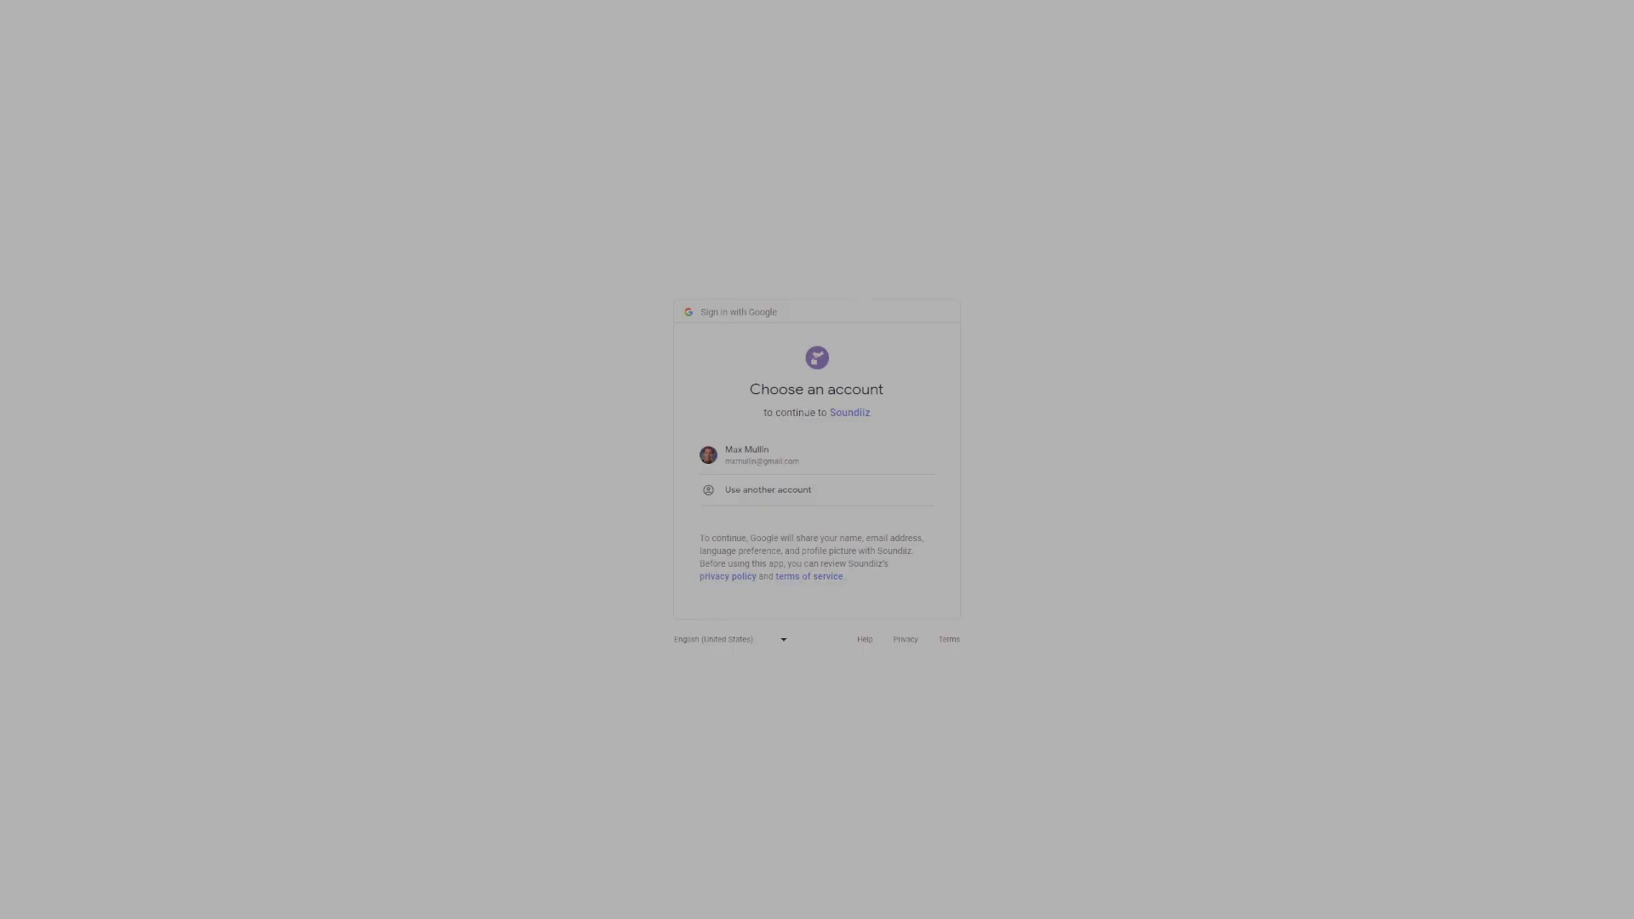
left_click(814, 456)
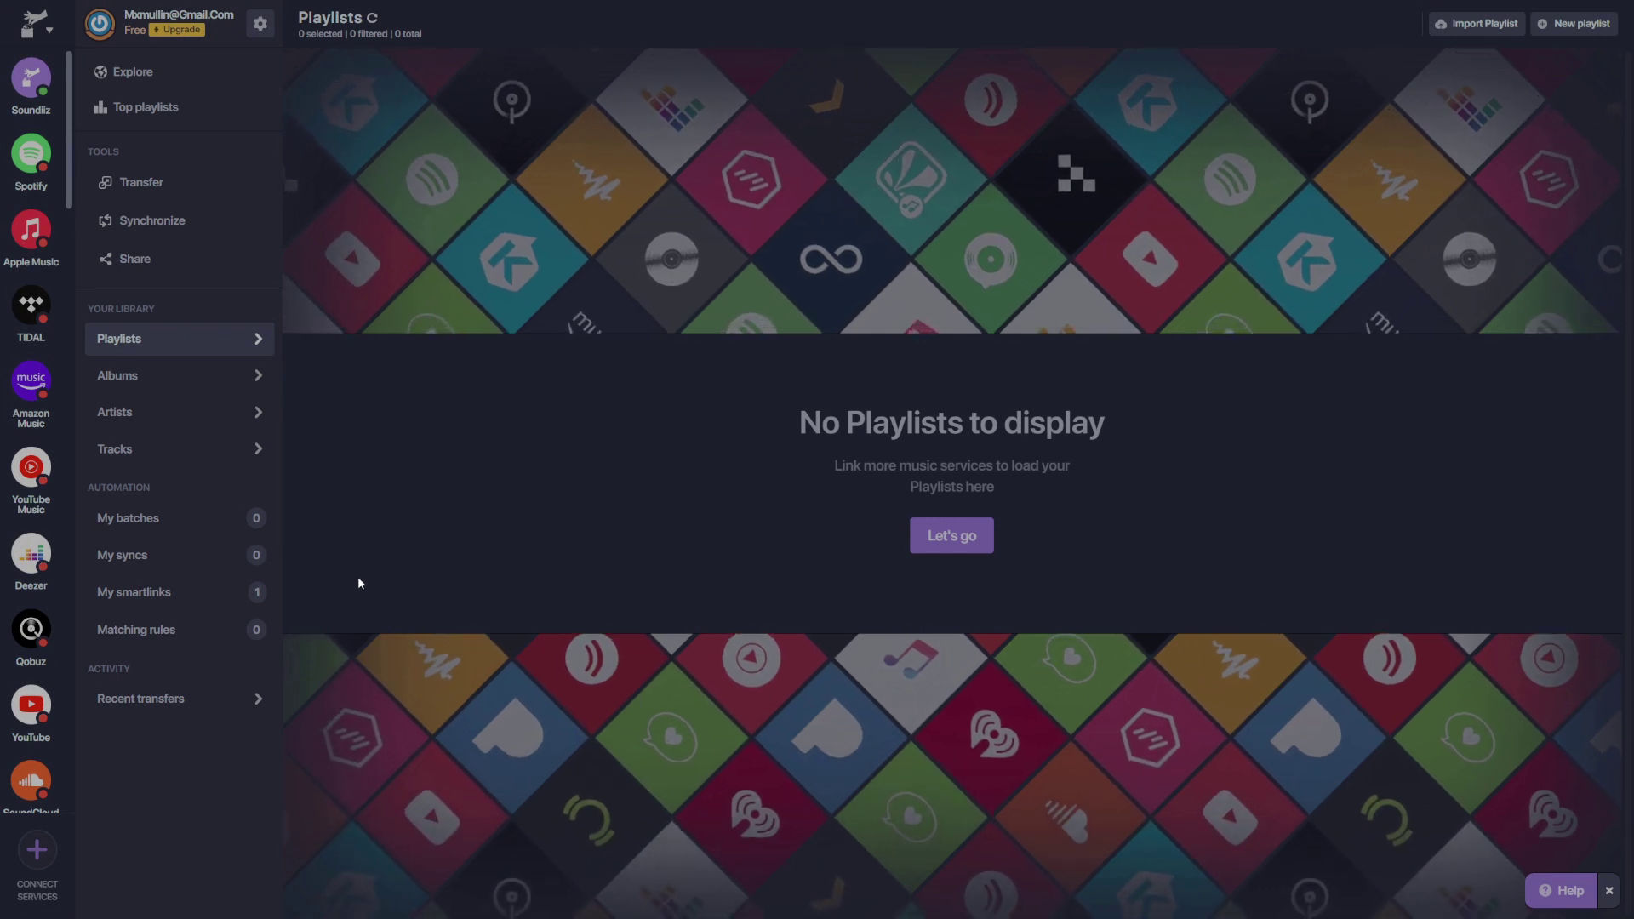
Connect Spotify to Soundiiz and authorize access so its 82 playlists load into the library.
mouse_move(72, 85)
left_mouse_down()
mouse_move(71, 323)
mouse_move(73, 68)
left_mouse_up()
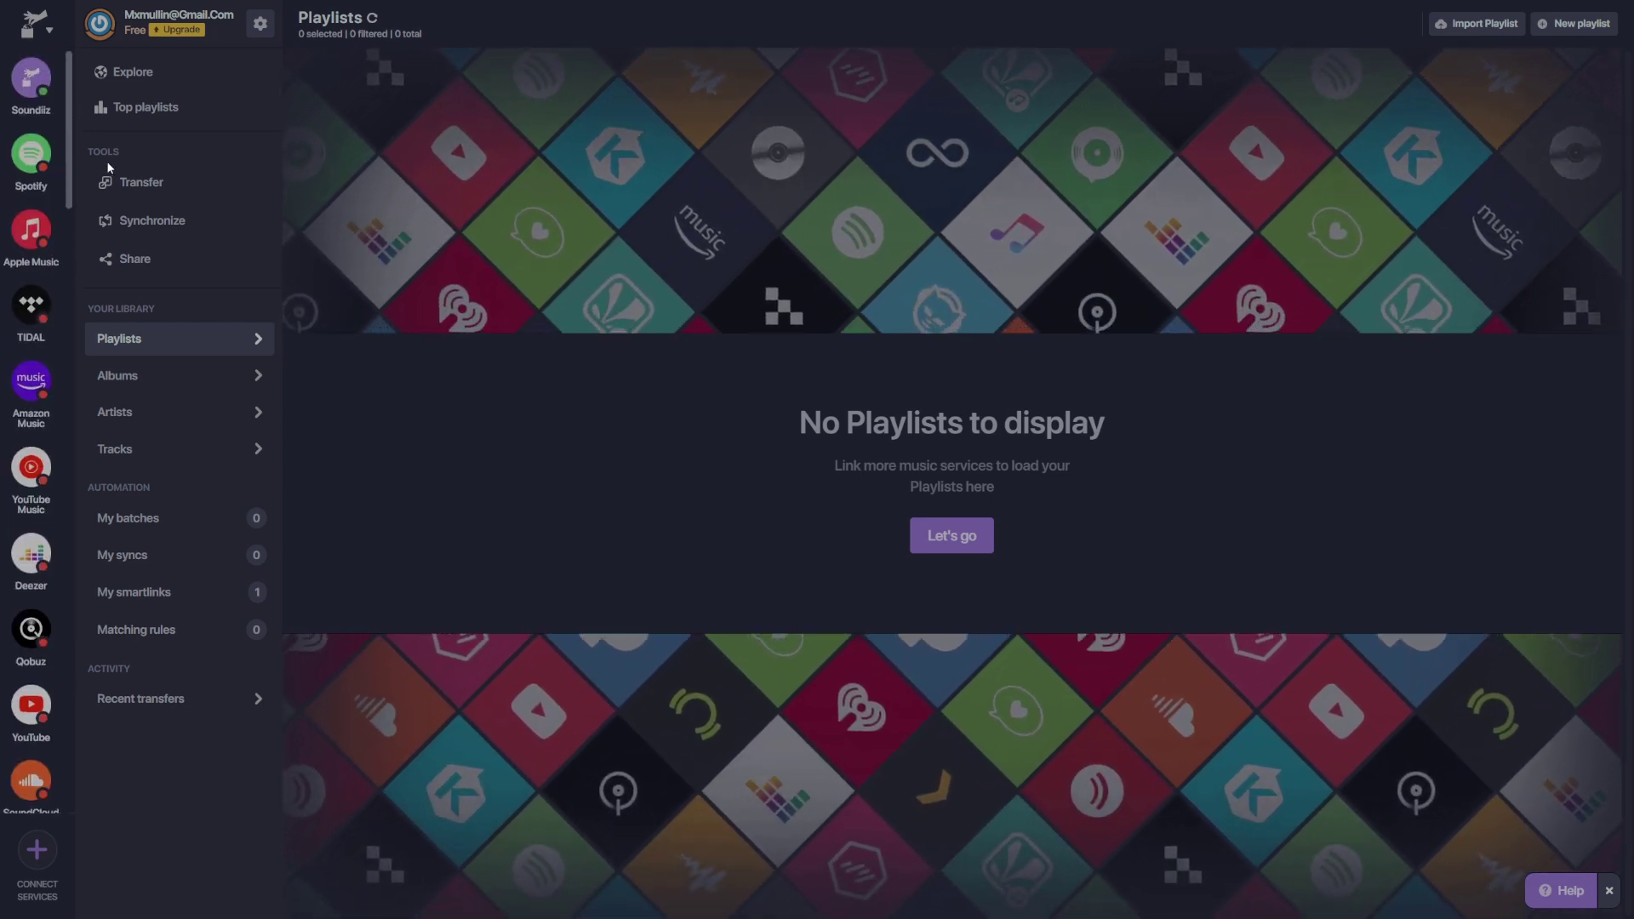
left_click(33, 162)
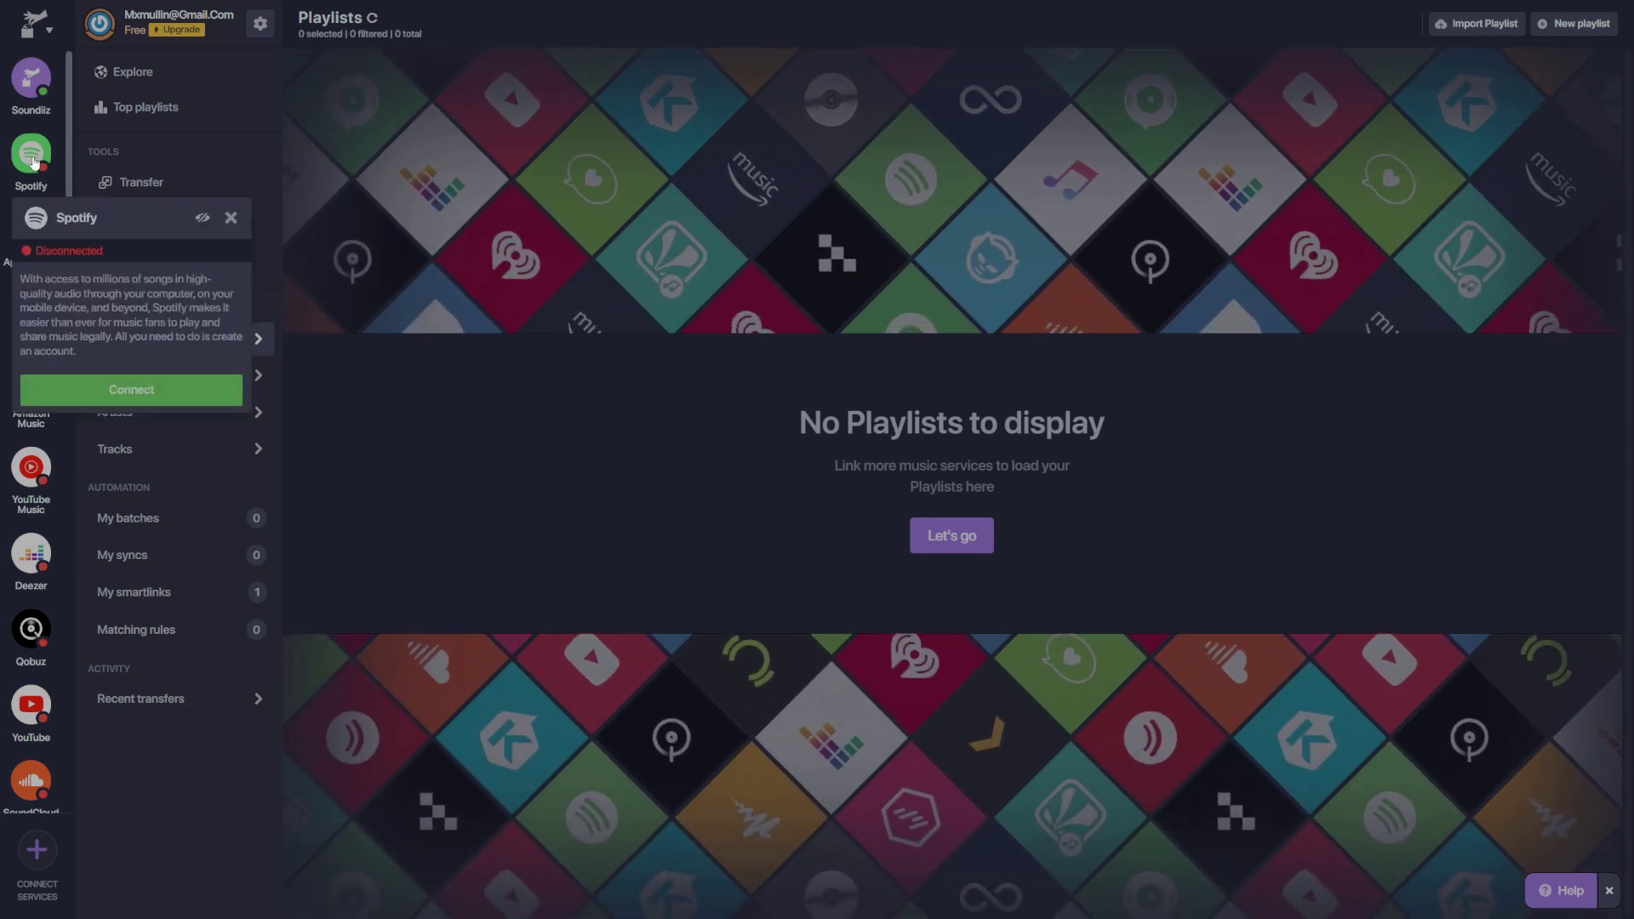
left_click(139, 380)
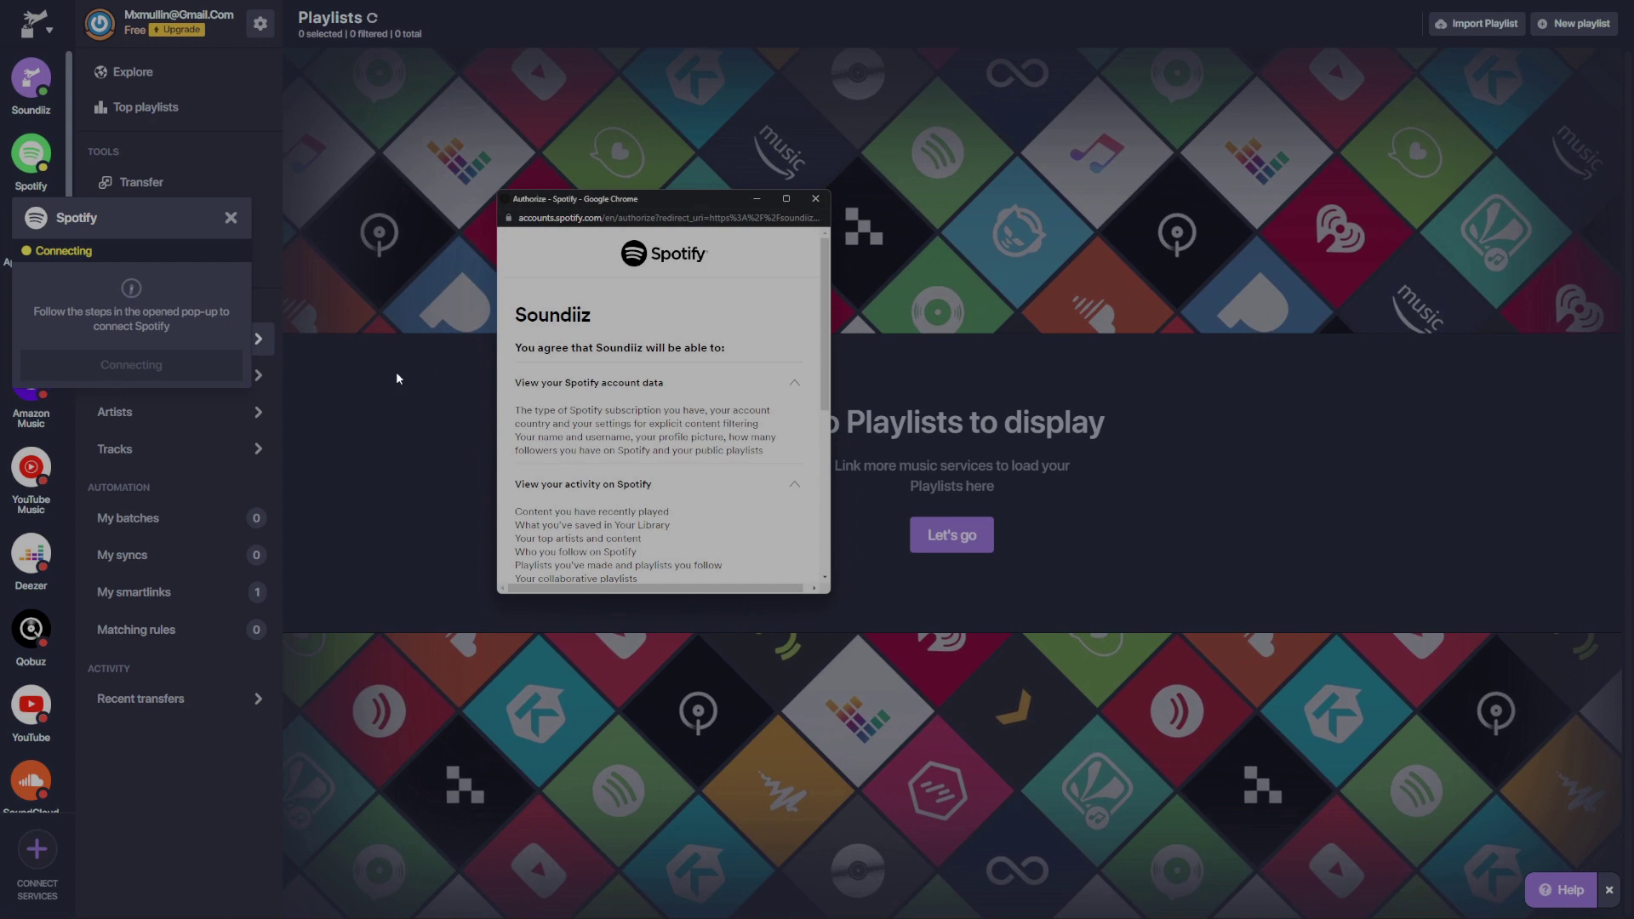
left_click_drag(825, 283, 831, 423)
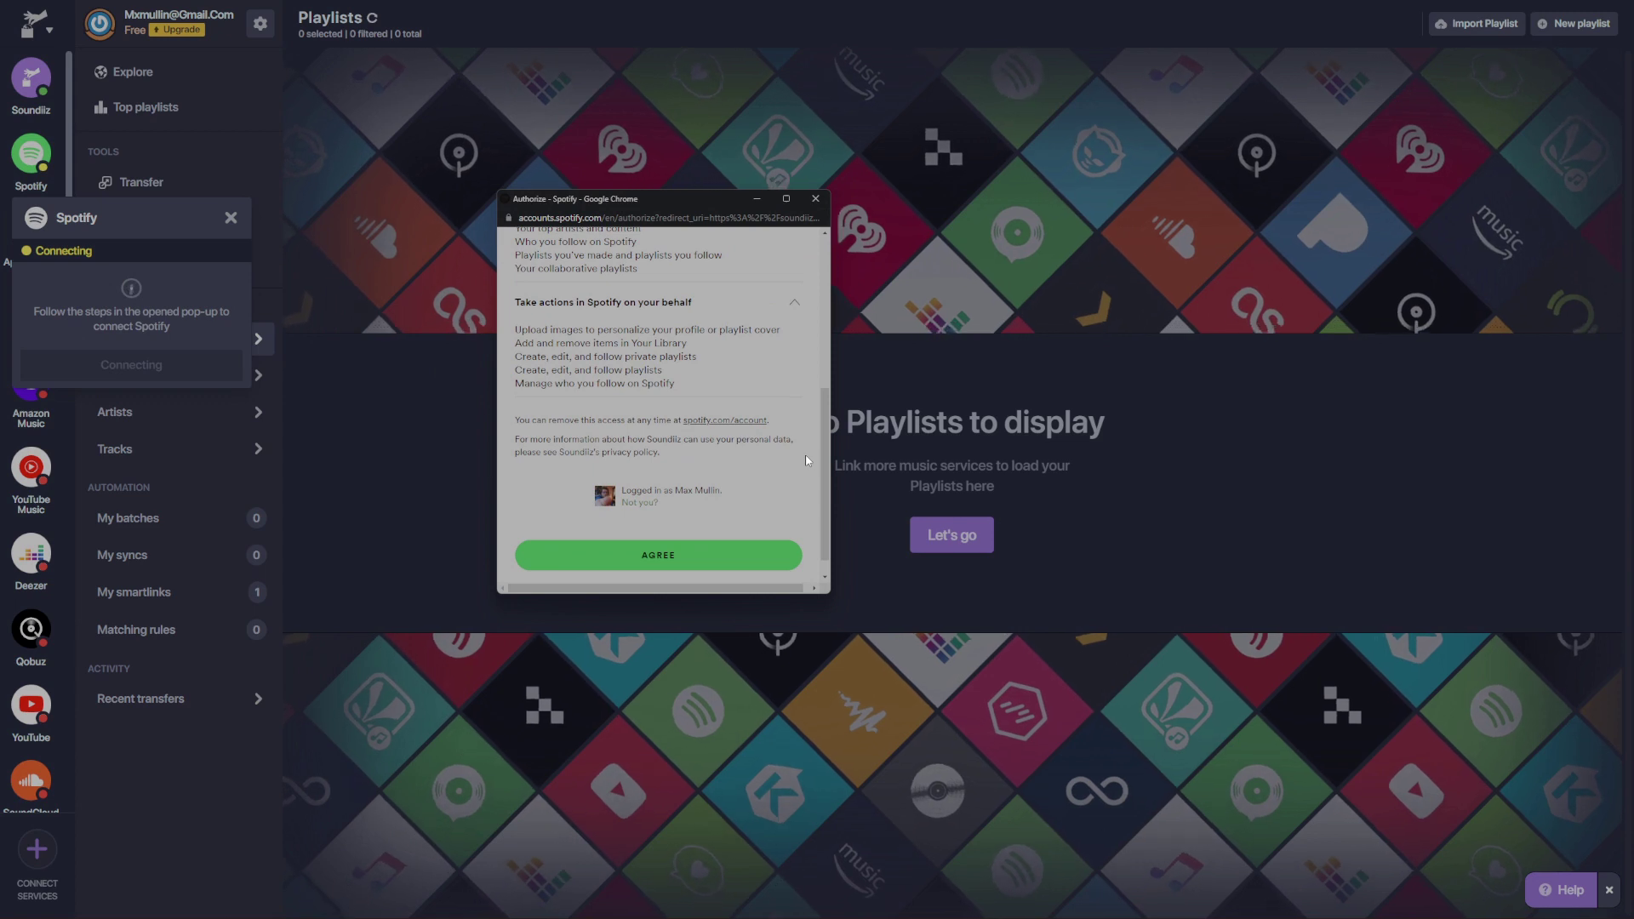
left_click(709, 553)
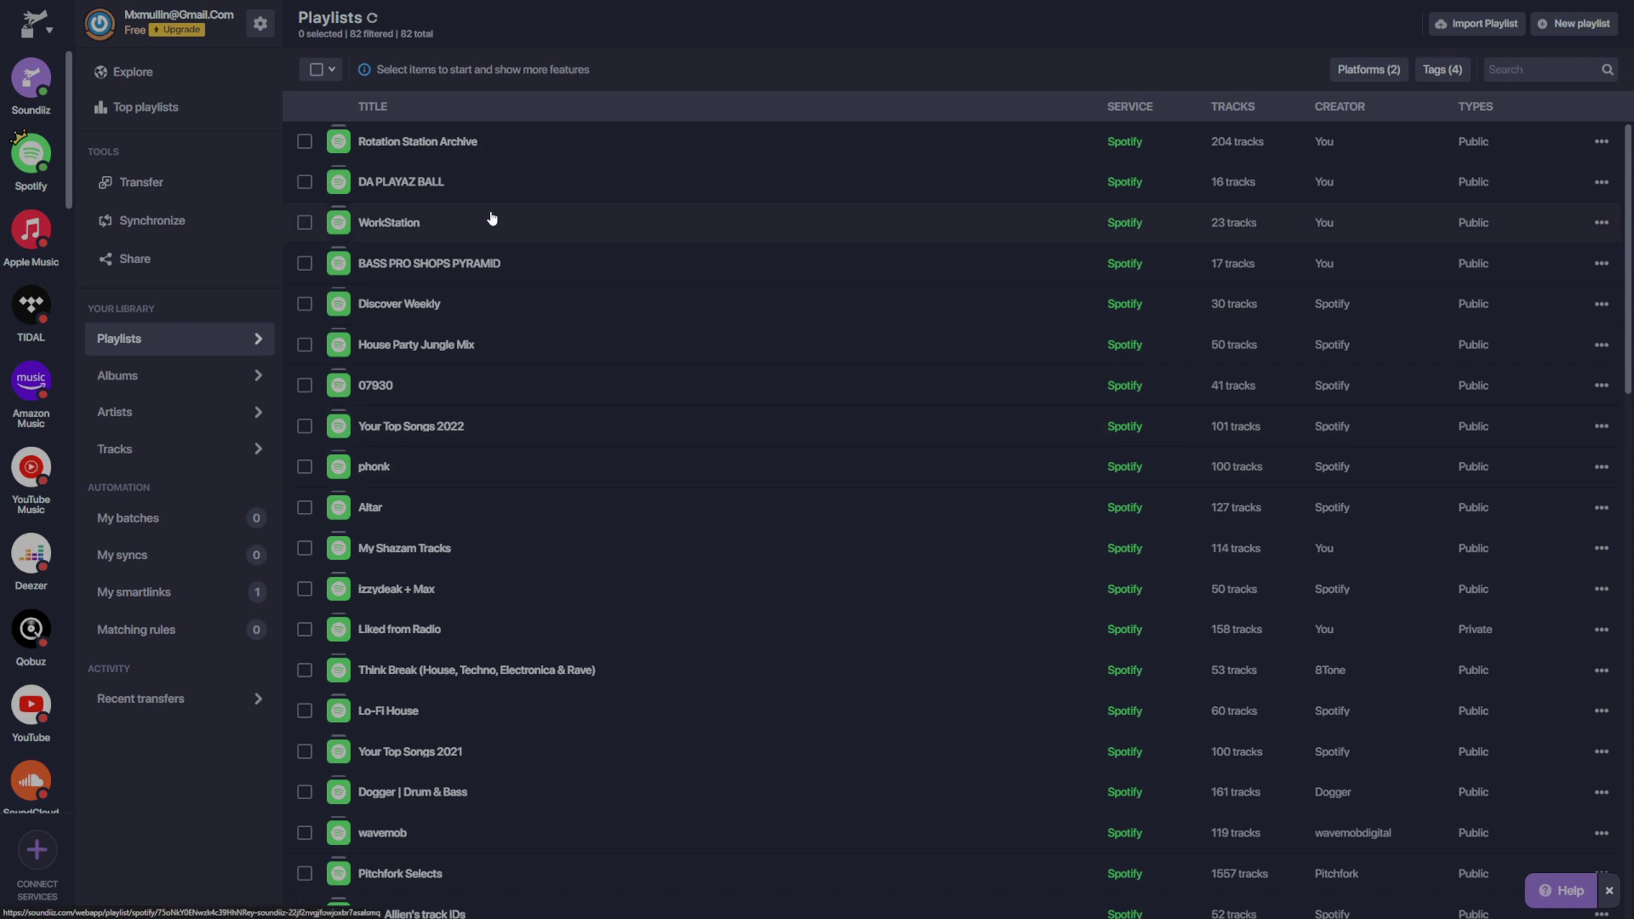
Link TIDAL to Soundiiz with the saved login, bringing the playlist library to 105.
left_click(30, 307)
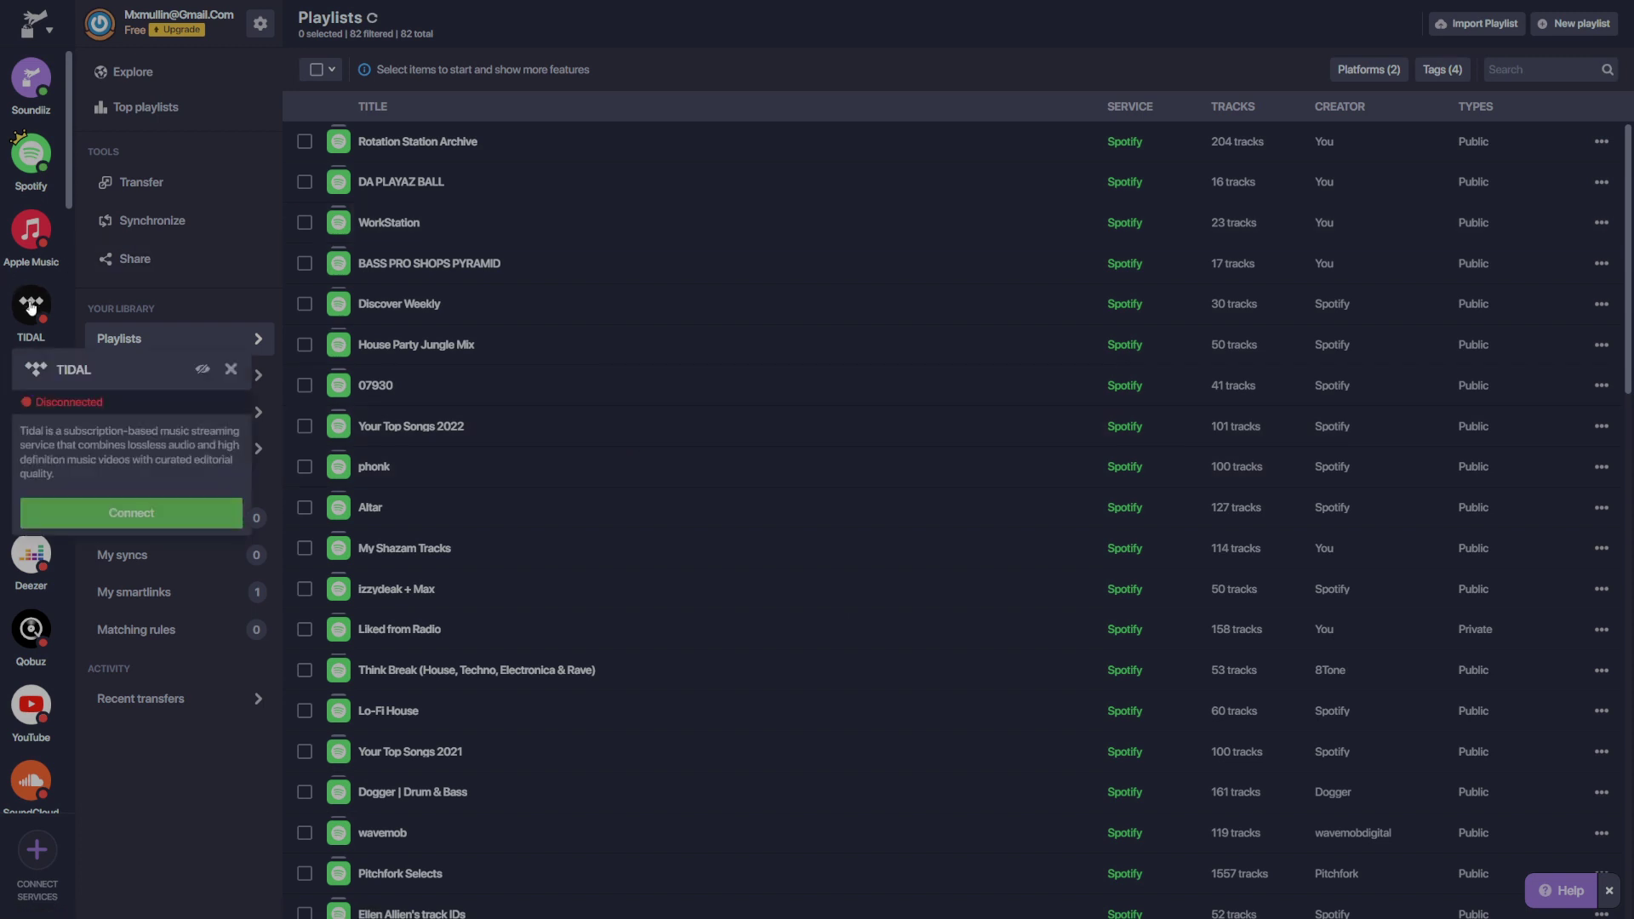
left_click(136, 513)
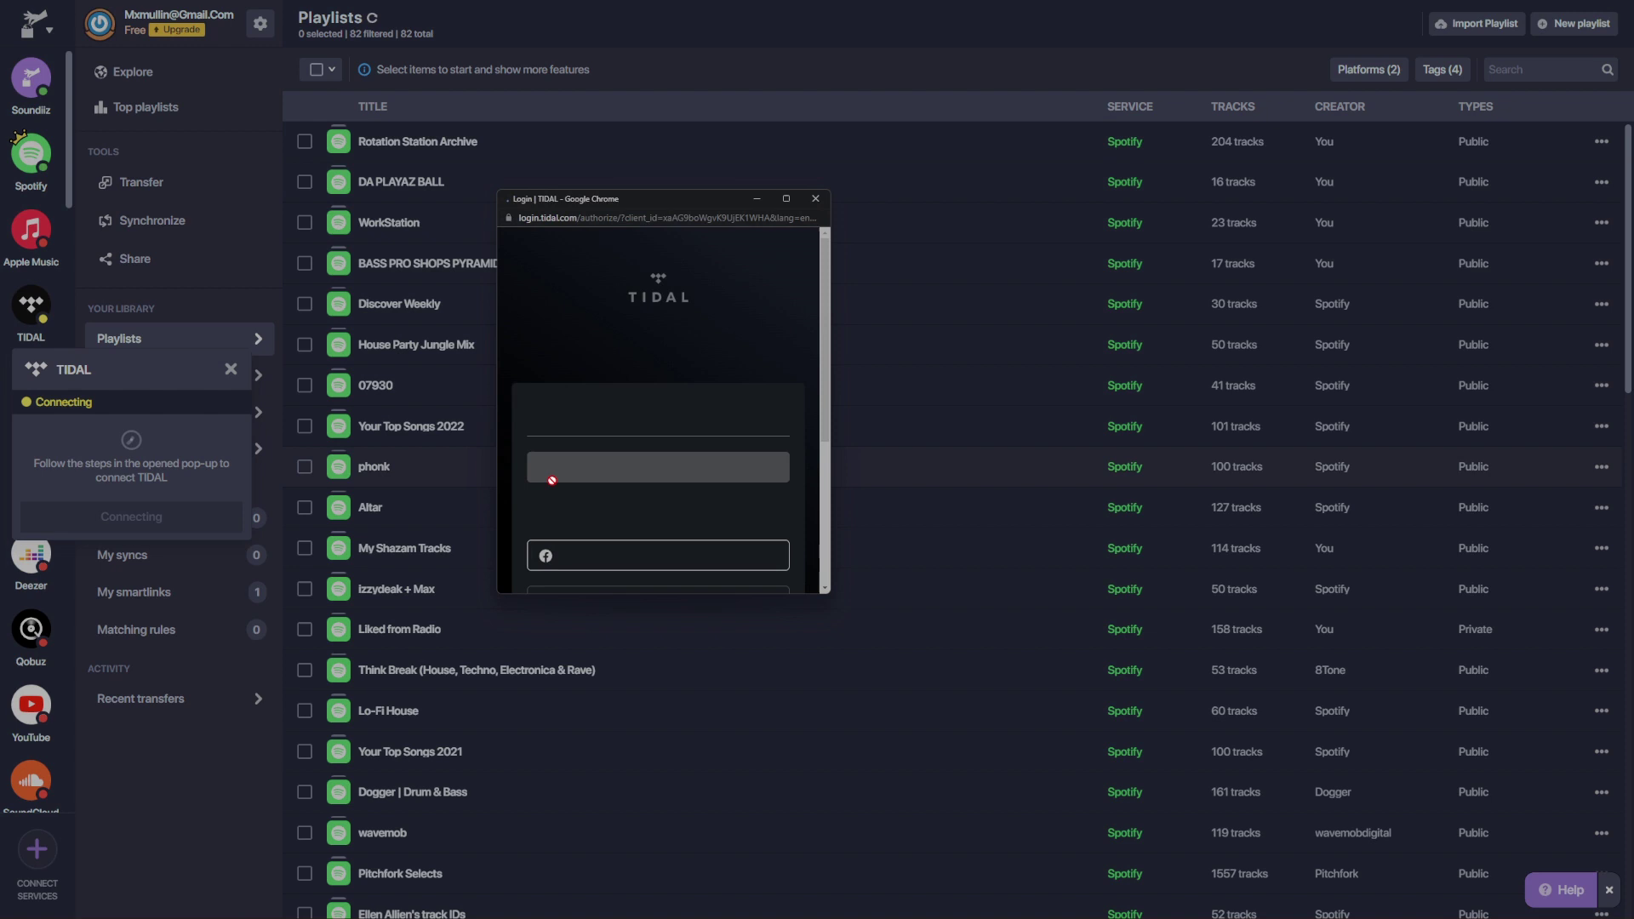
left_click(640, 475)
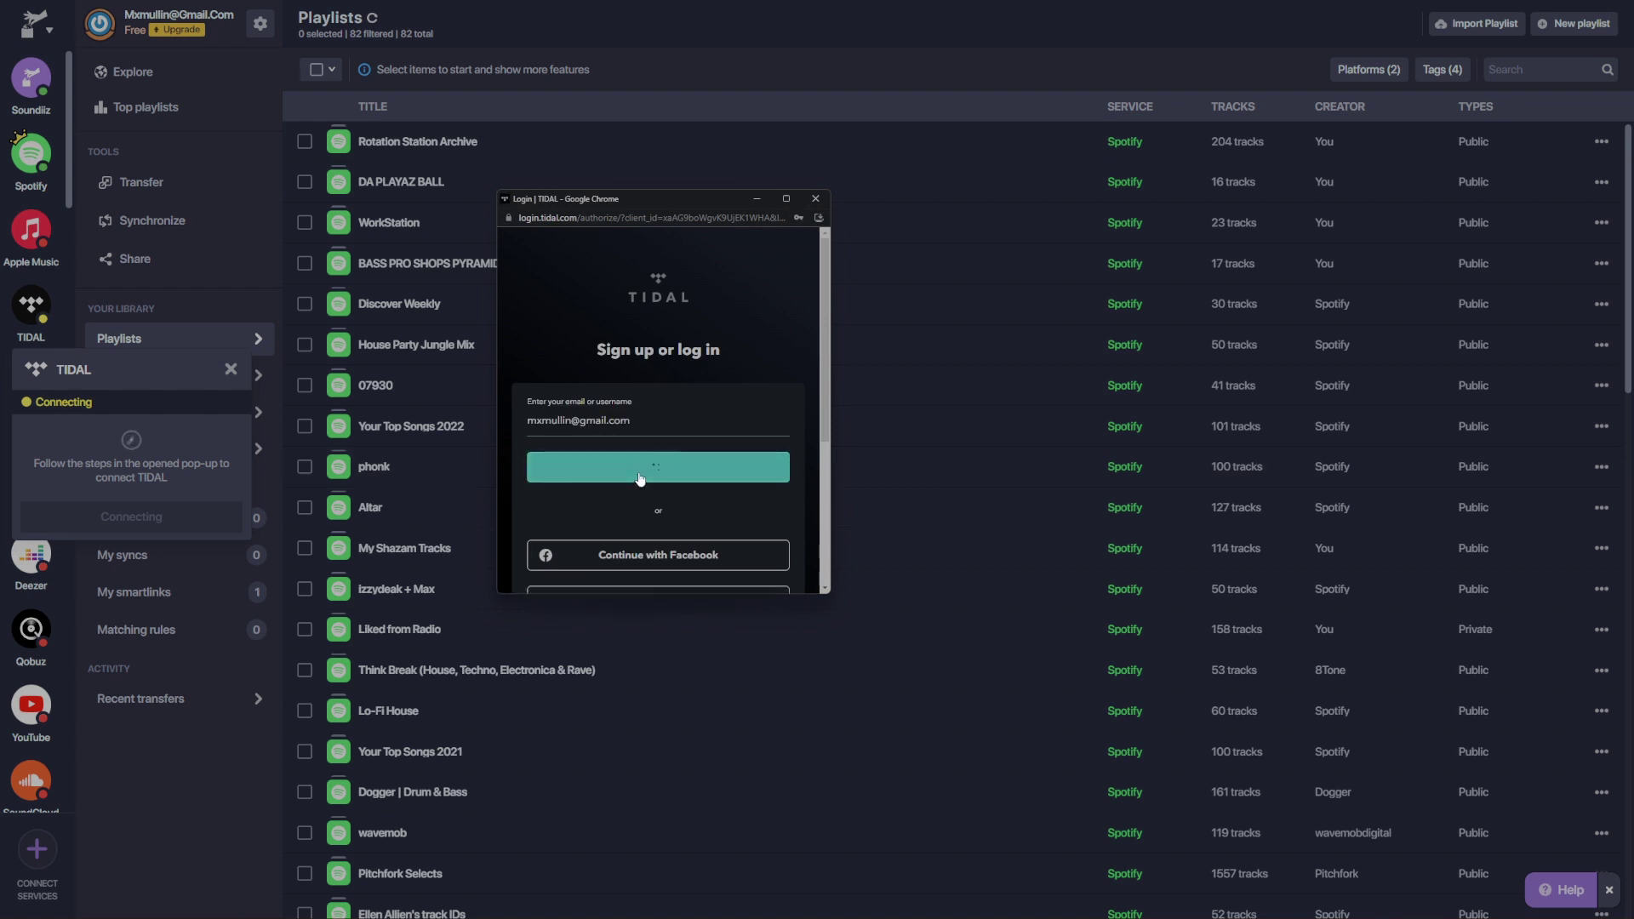
left_click(594, 483)
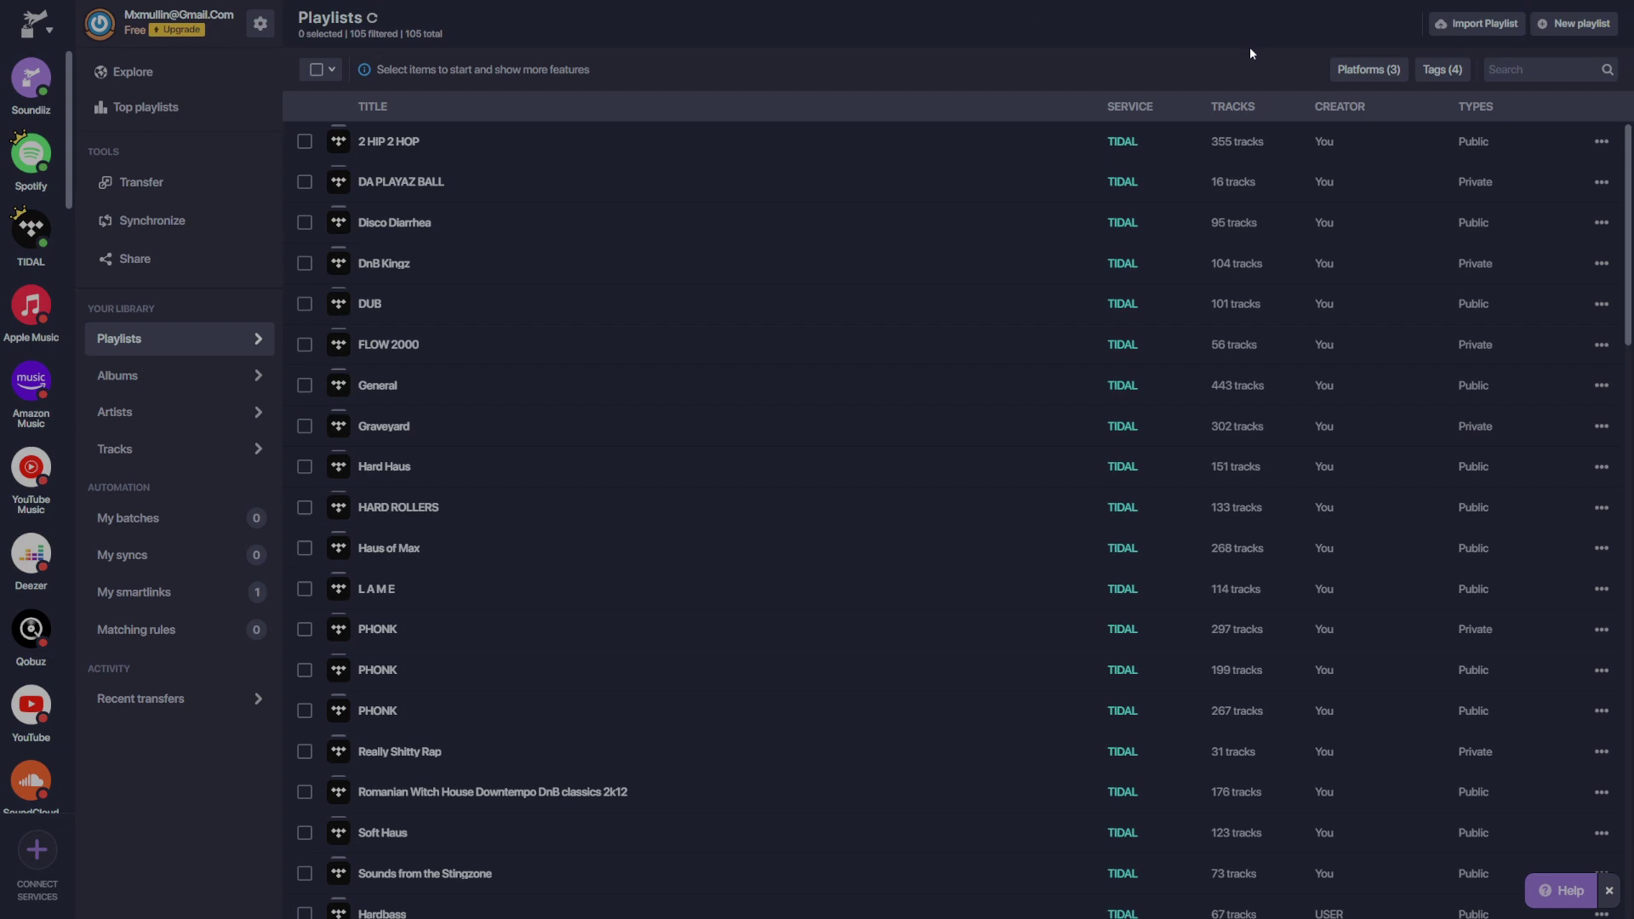
left_click(1564, 30)
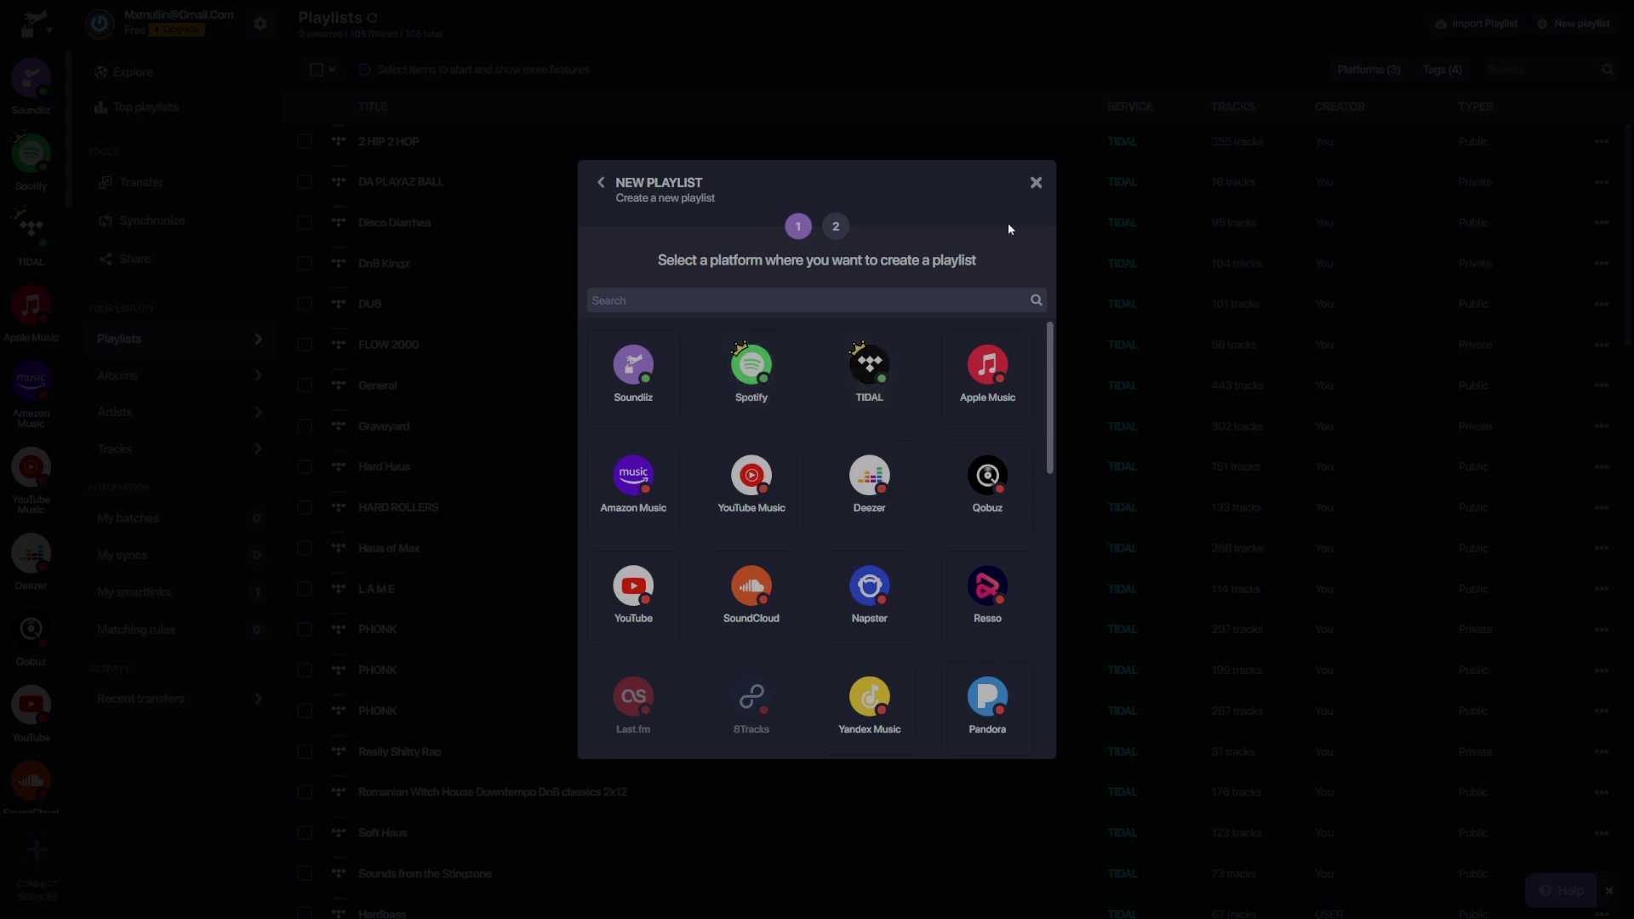
left_click(1036, 185)
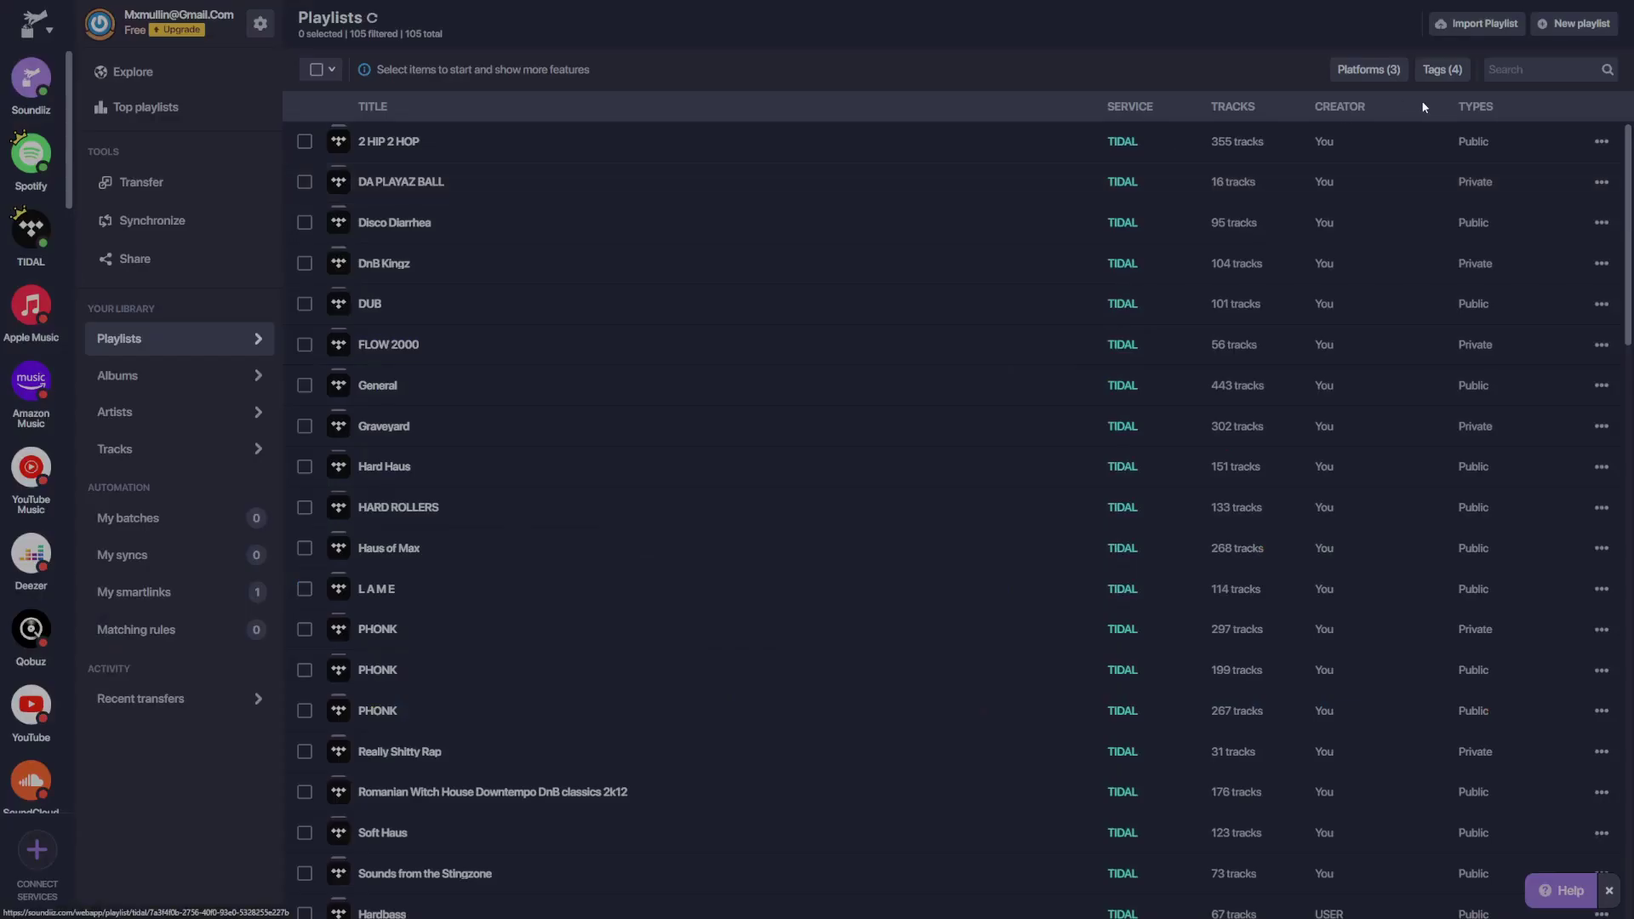
left_click(1475, 30)
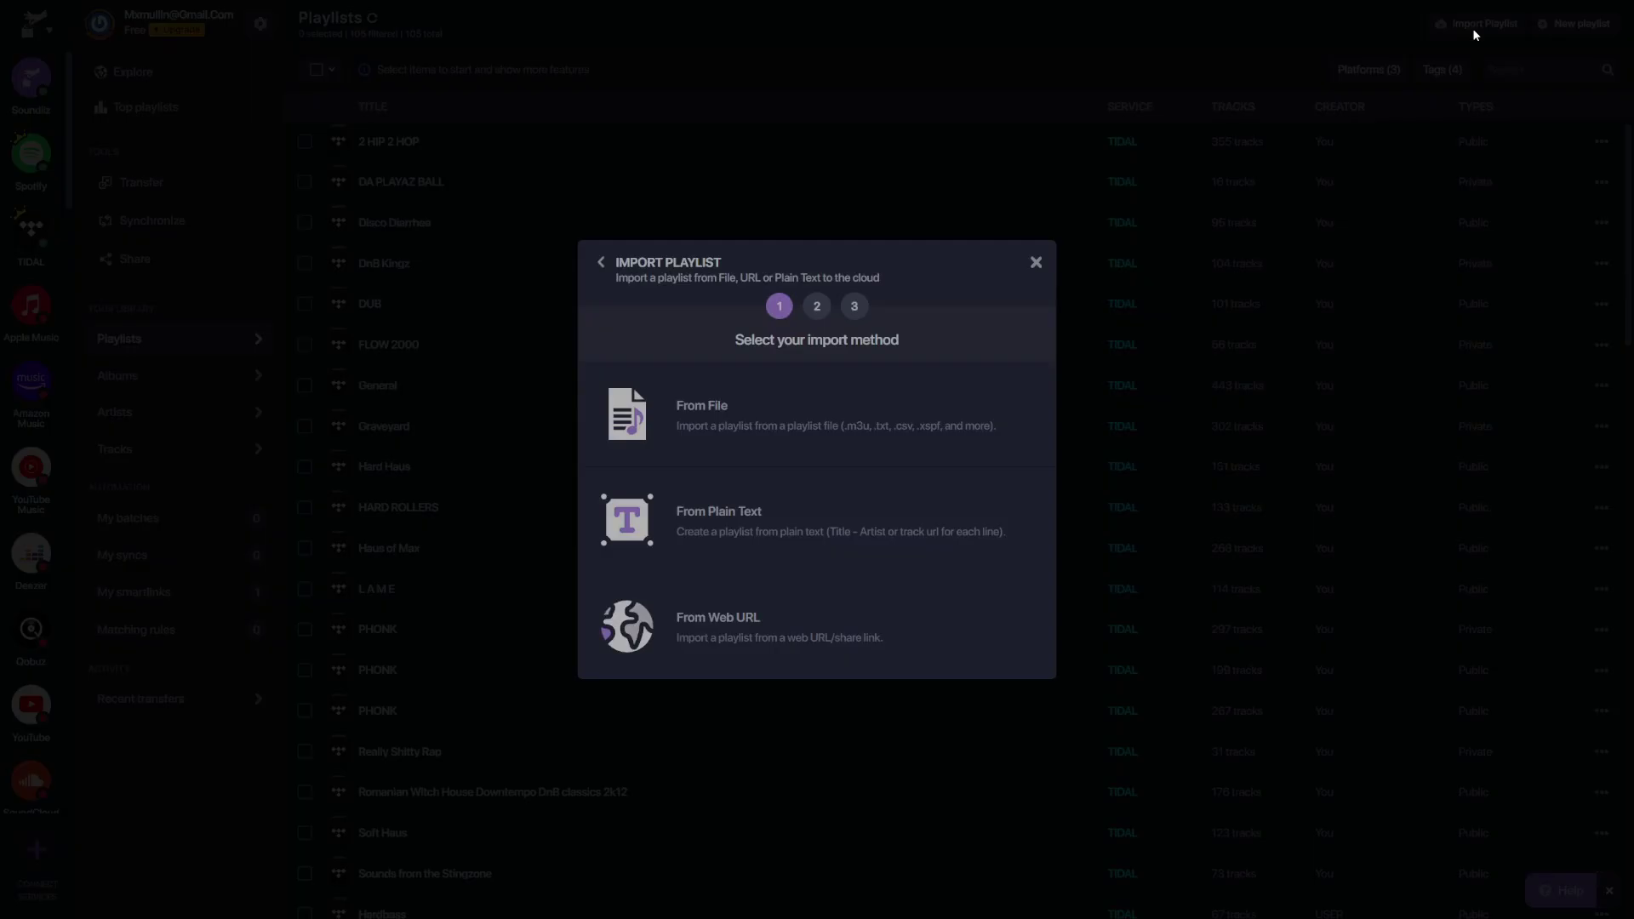
left_click(1036, 264)
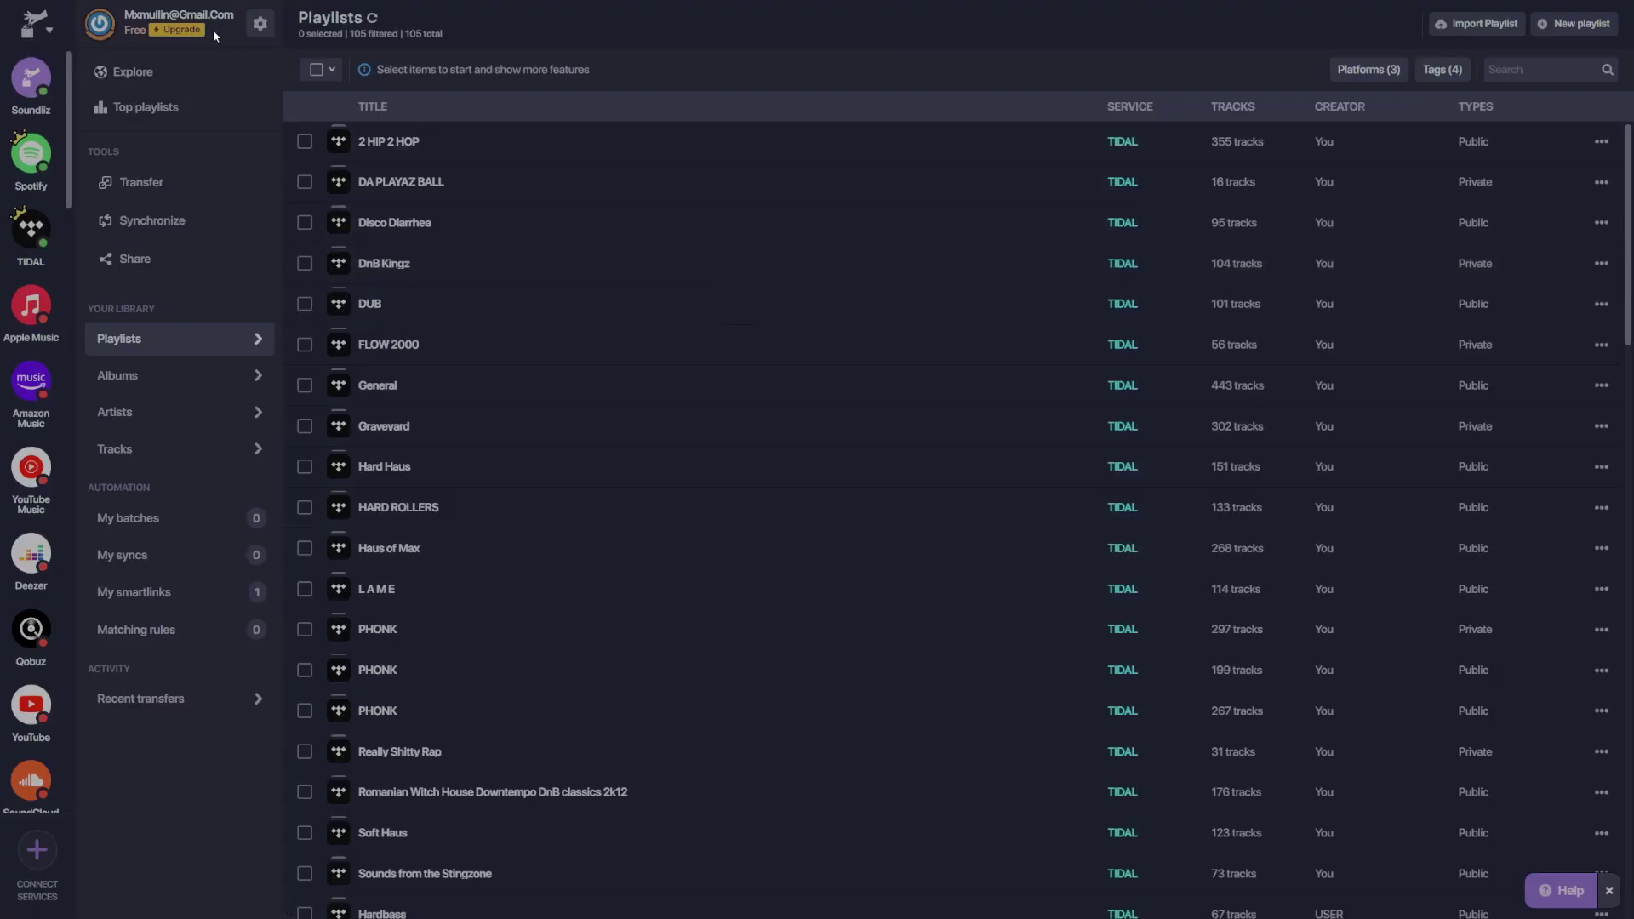
left_click(259, 25)
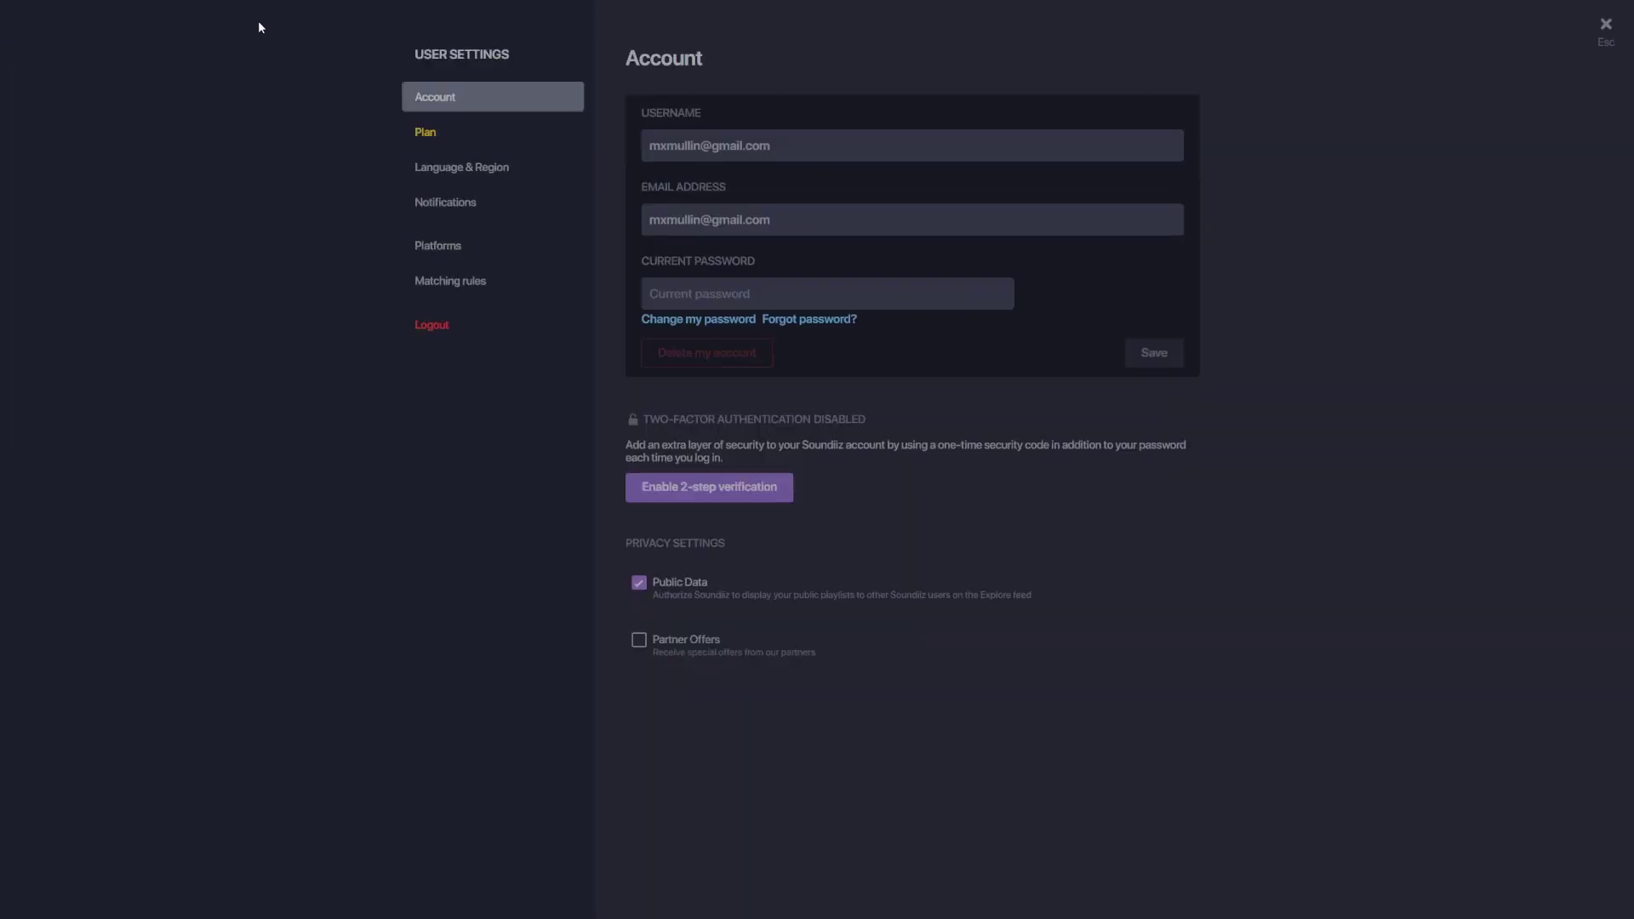
left_click(1606, 24)
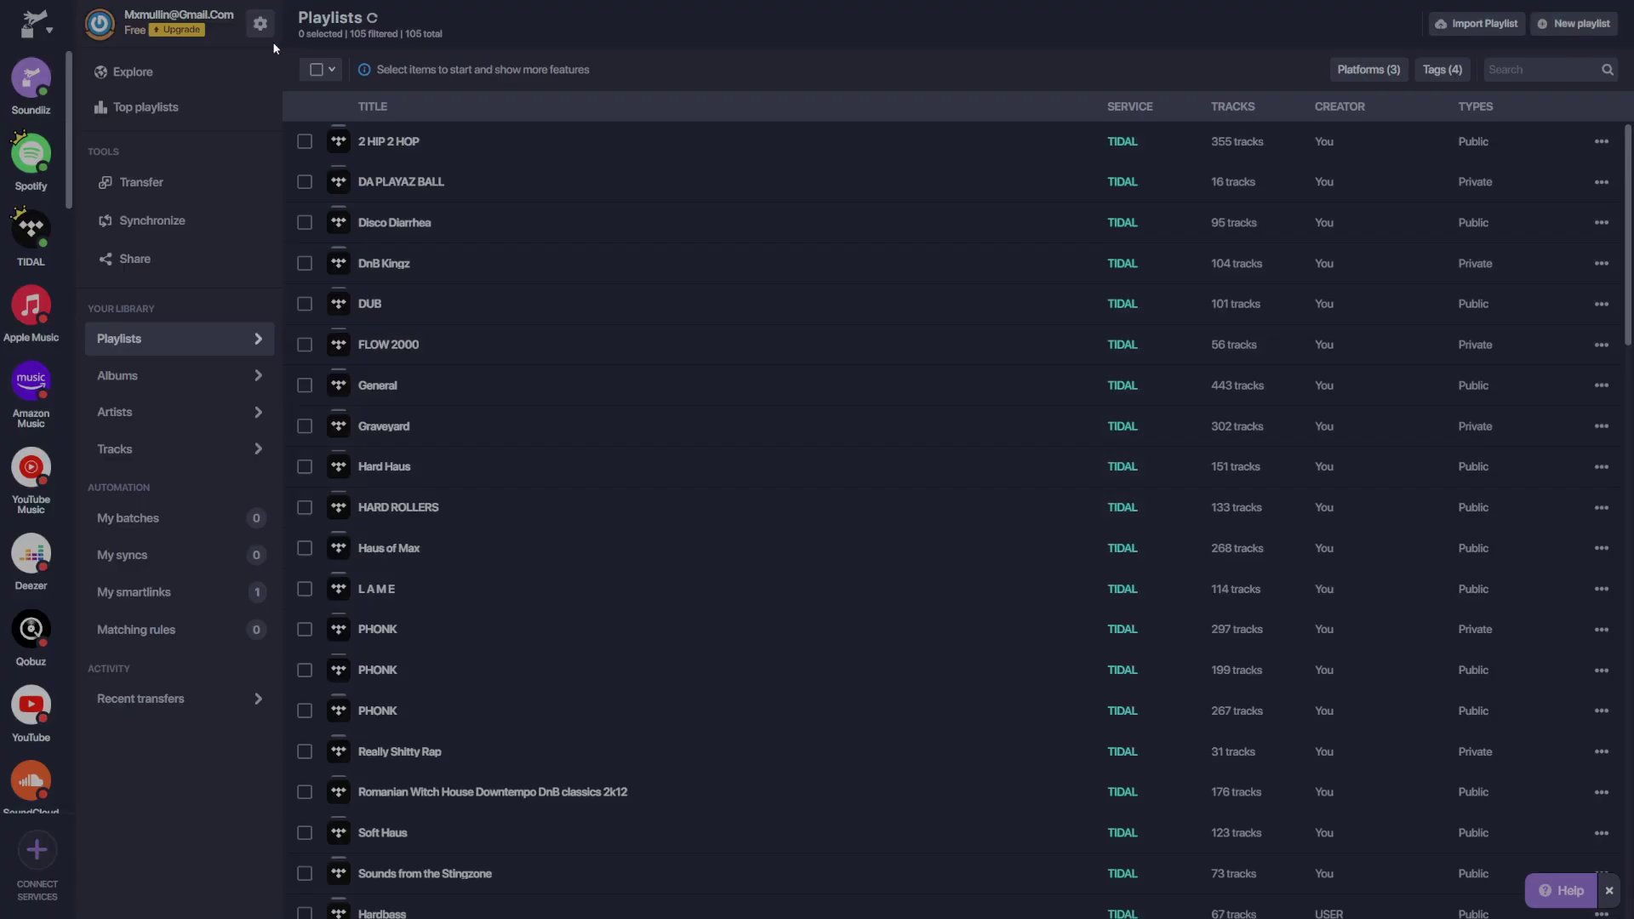
Go to Explore and filter to Top playlists such as World Top Shazam and Hot Billboard.
left_click(138, 72)
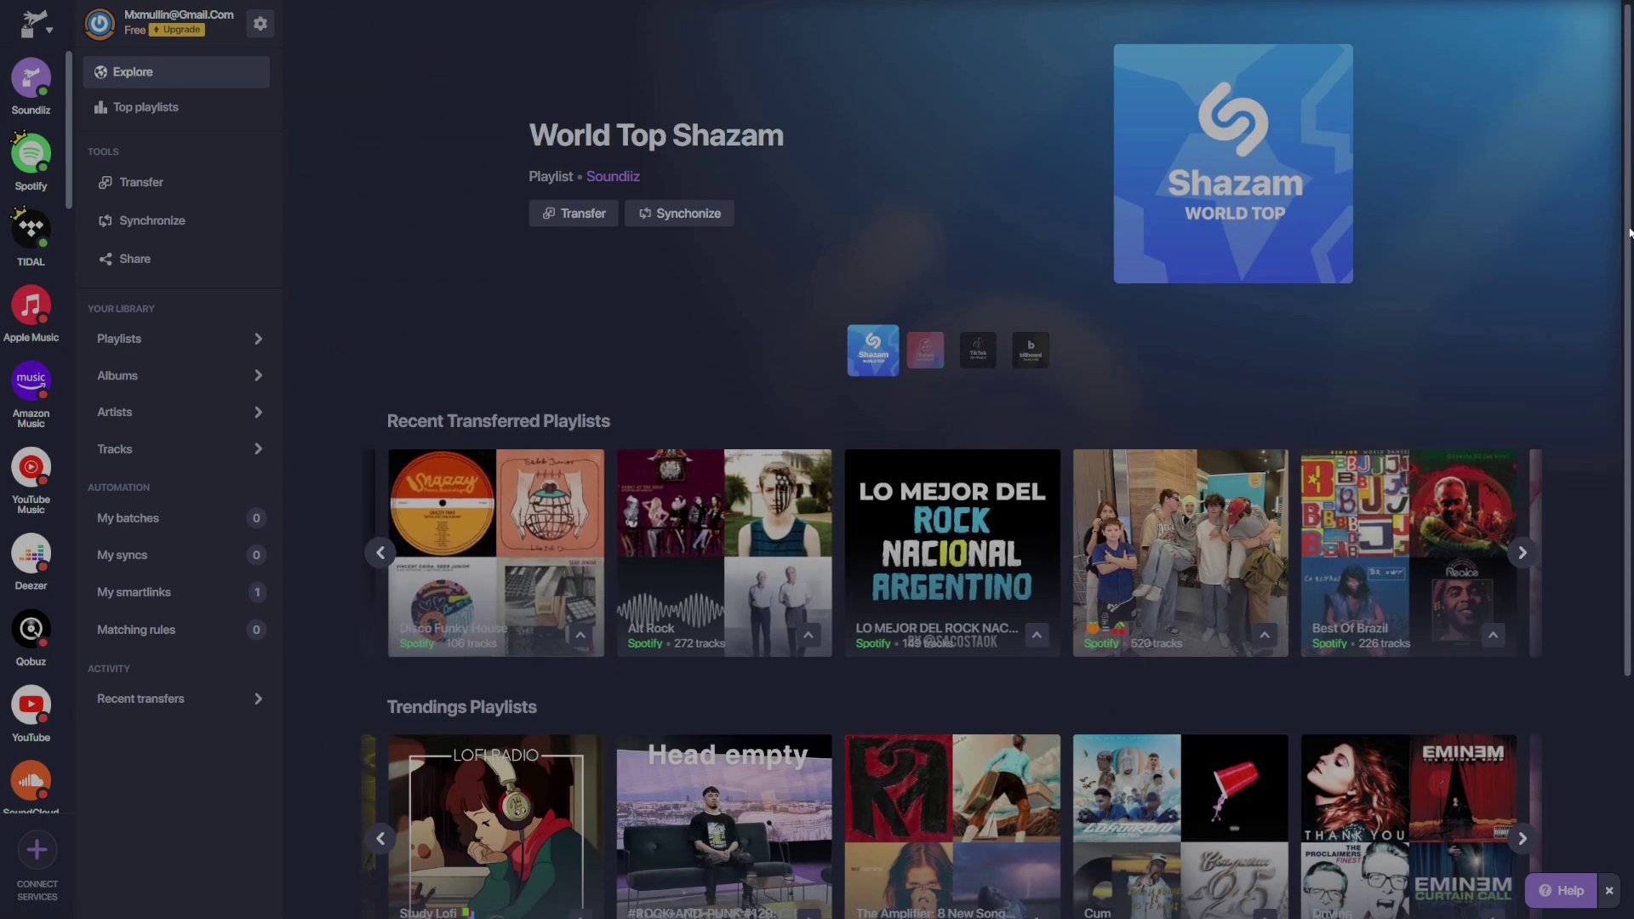
scroll(1433, 439, "down", 2)
scroll(1433, 439, "down", 3)
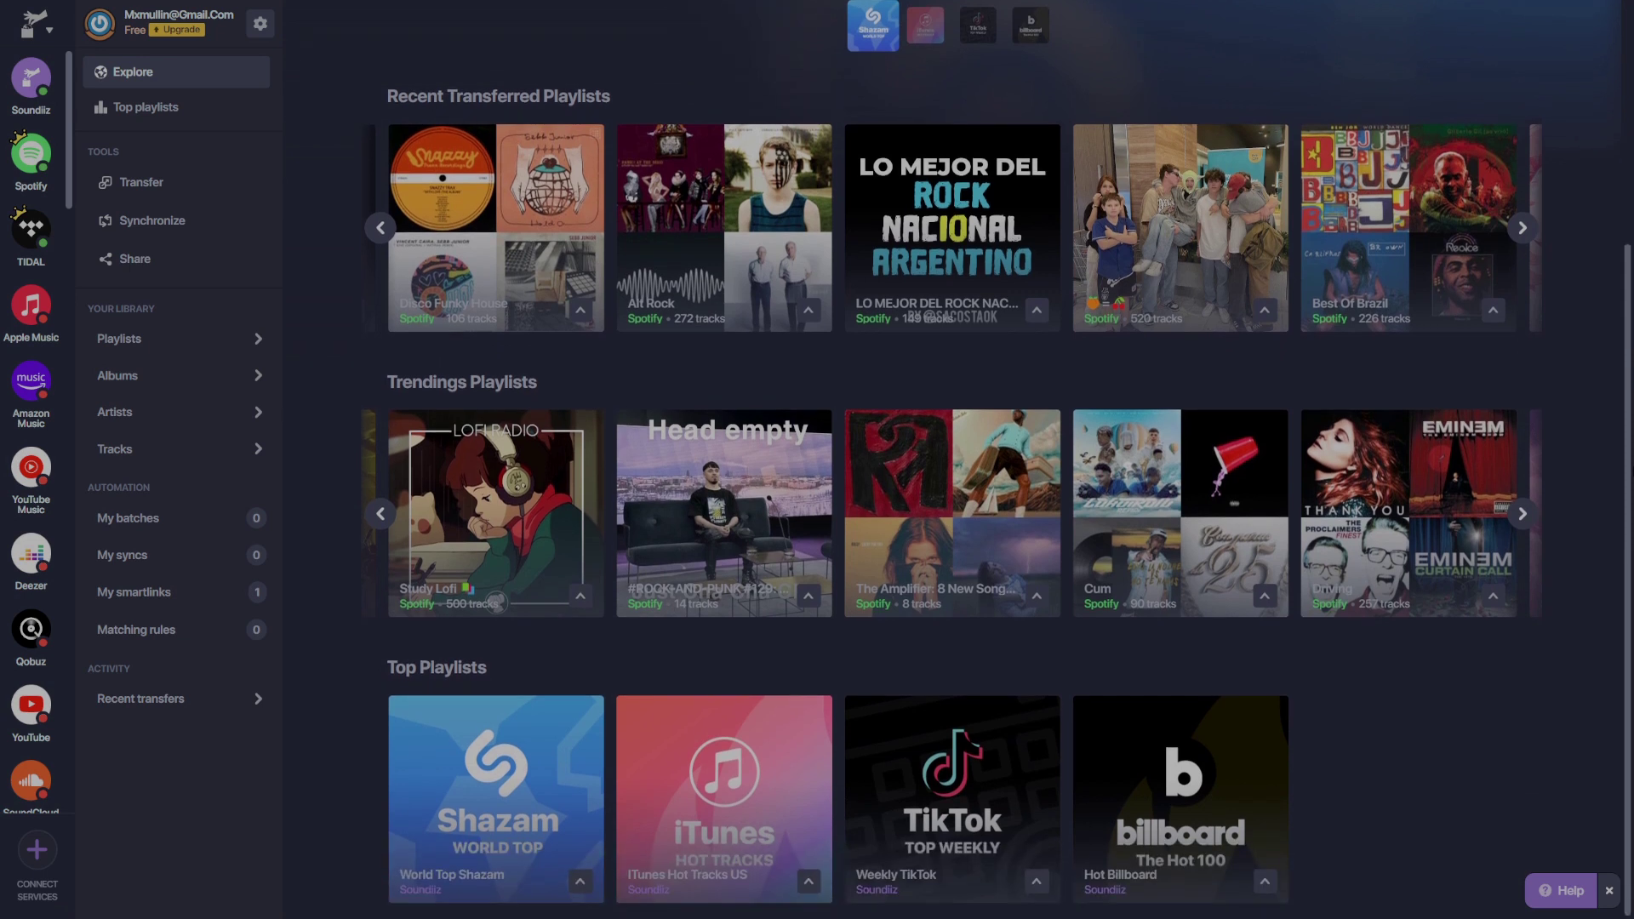
left_click(196, 117)
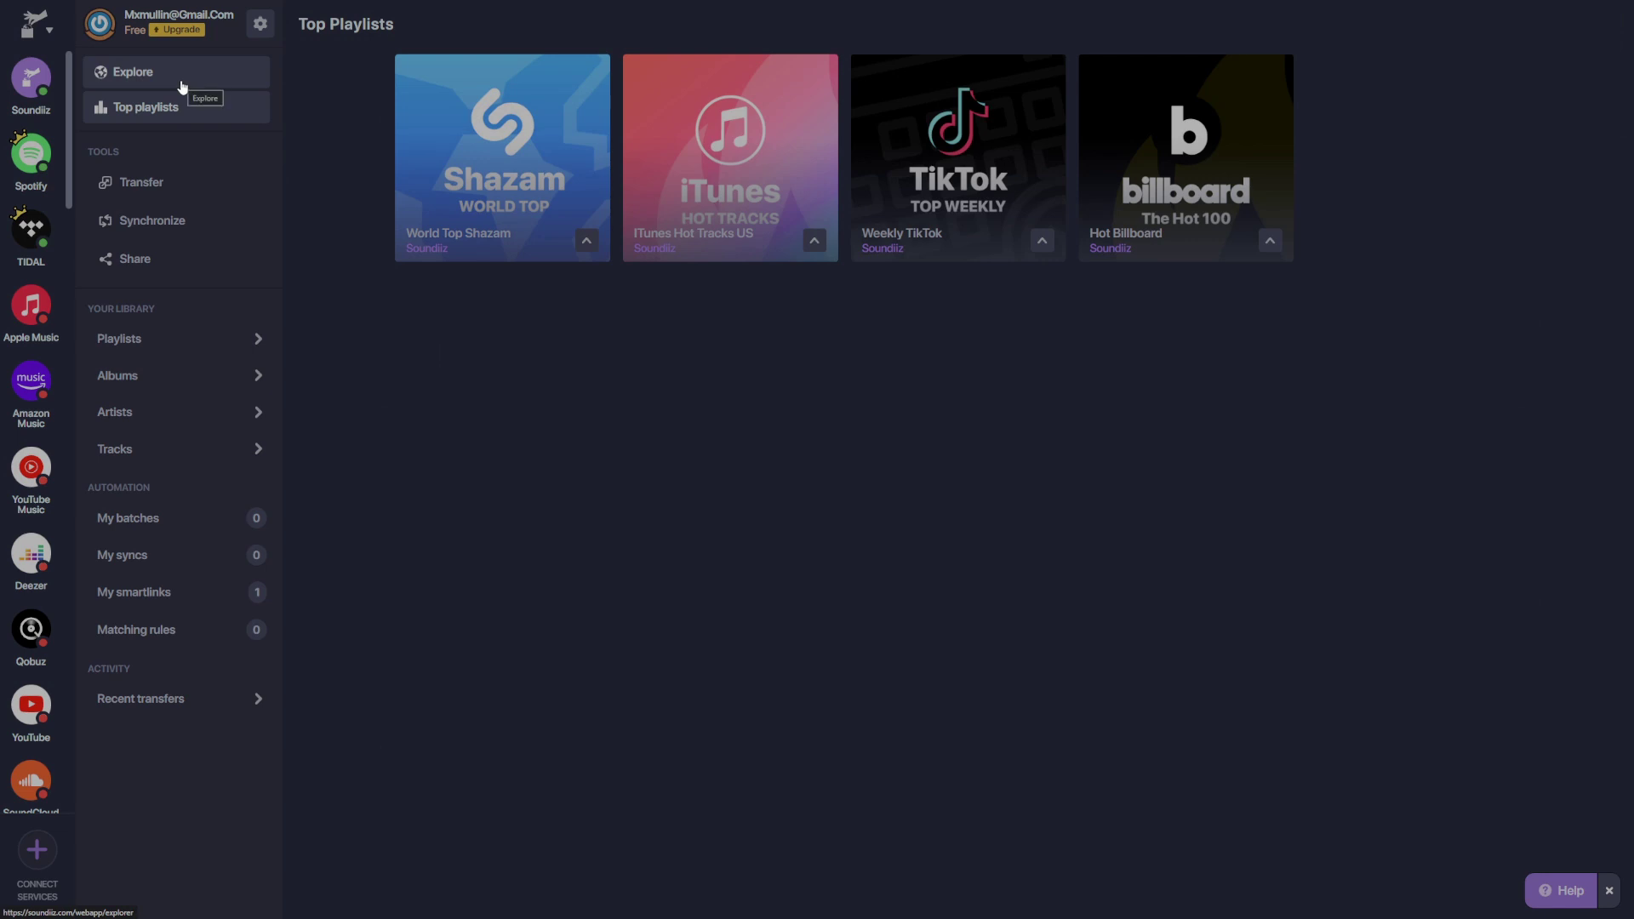
Preview the Transfer, Synchronize and Create a Smartlink tools, closing each window unchanged.
left_click(177, 188)
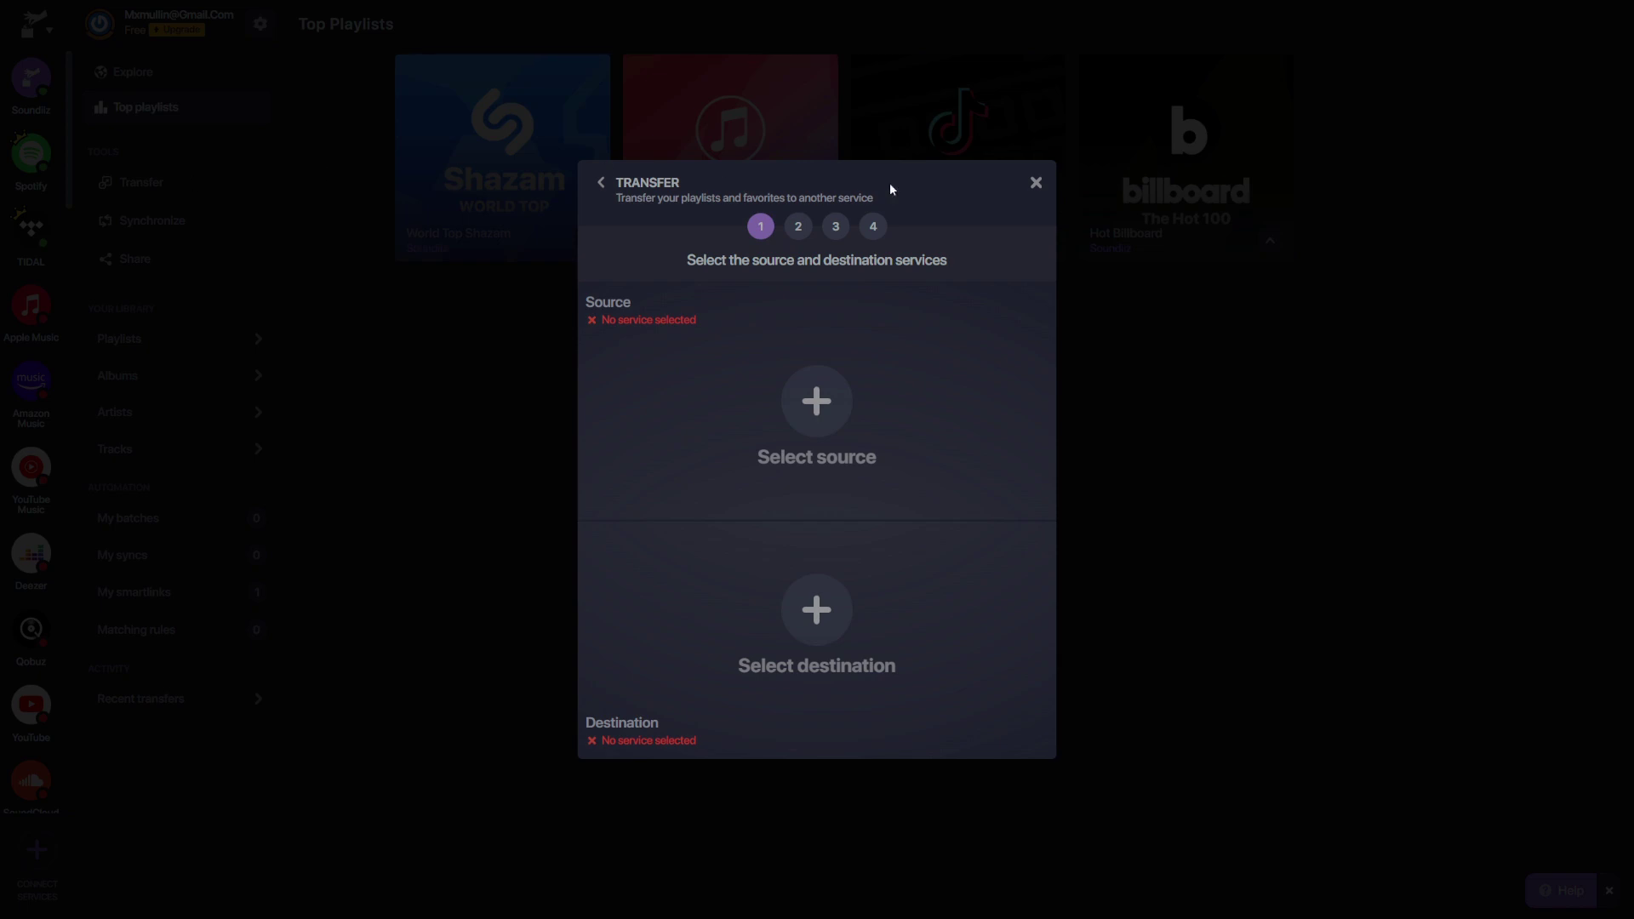
left_click(1035, 183)
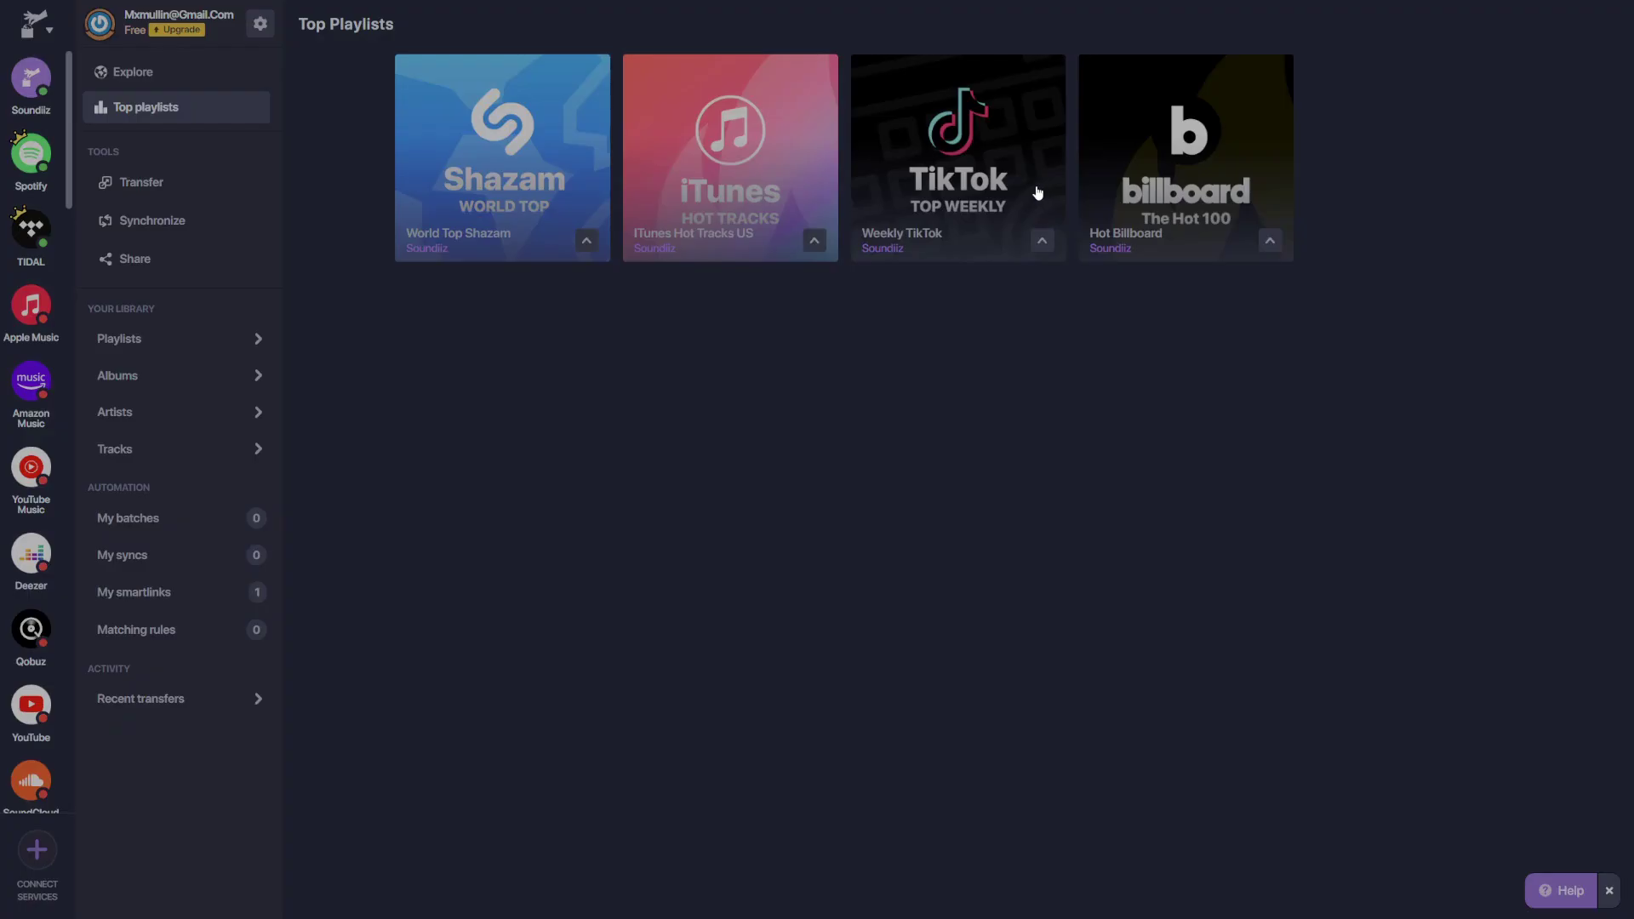
left_click(219, 228)
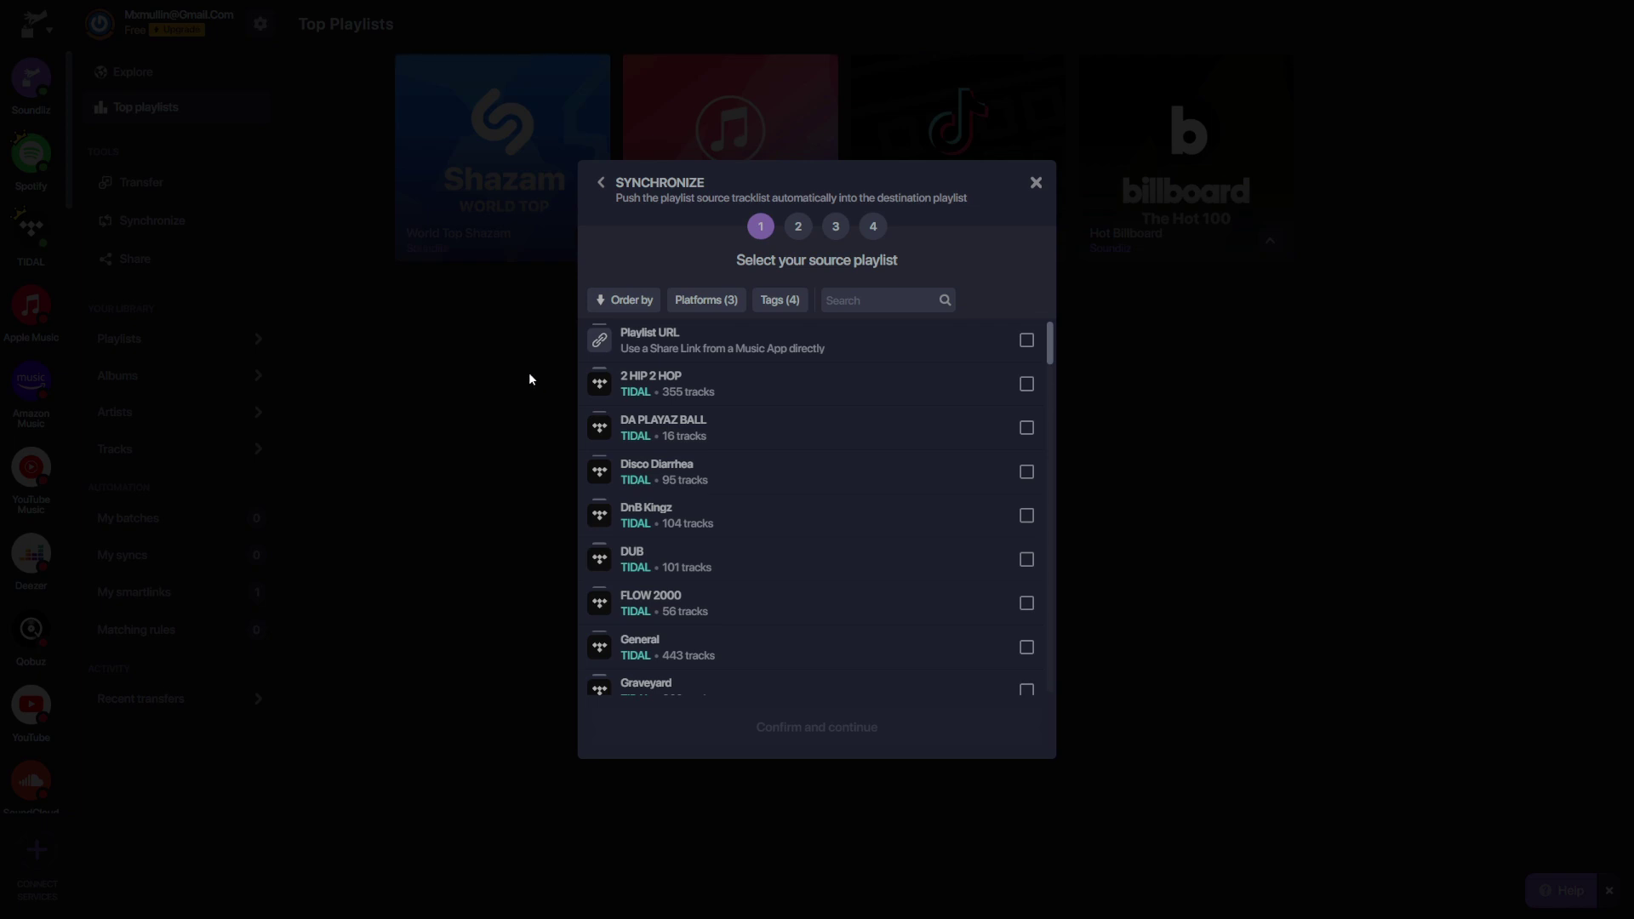
left_click(1035, 182)
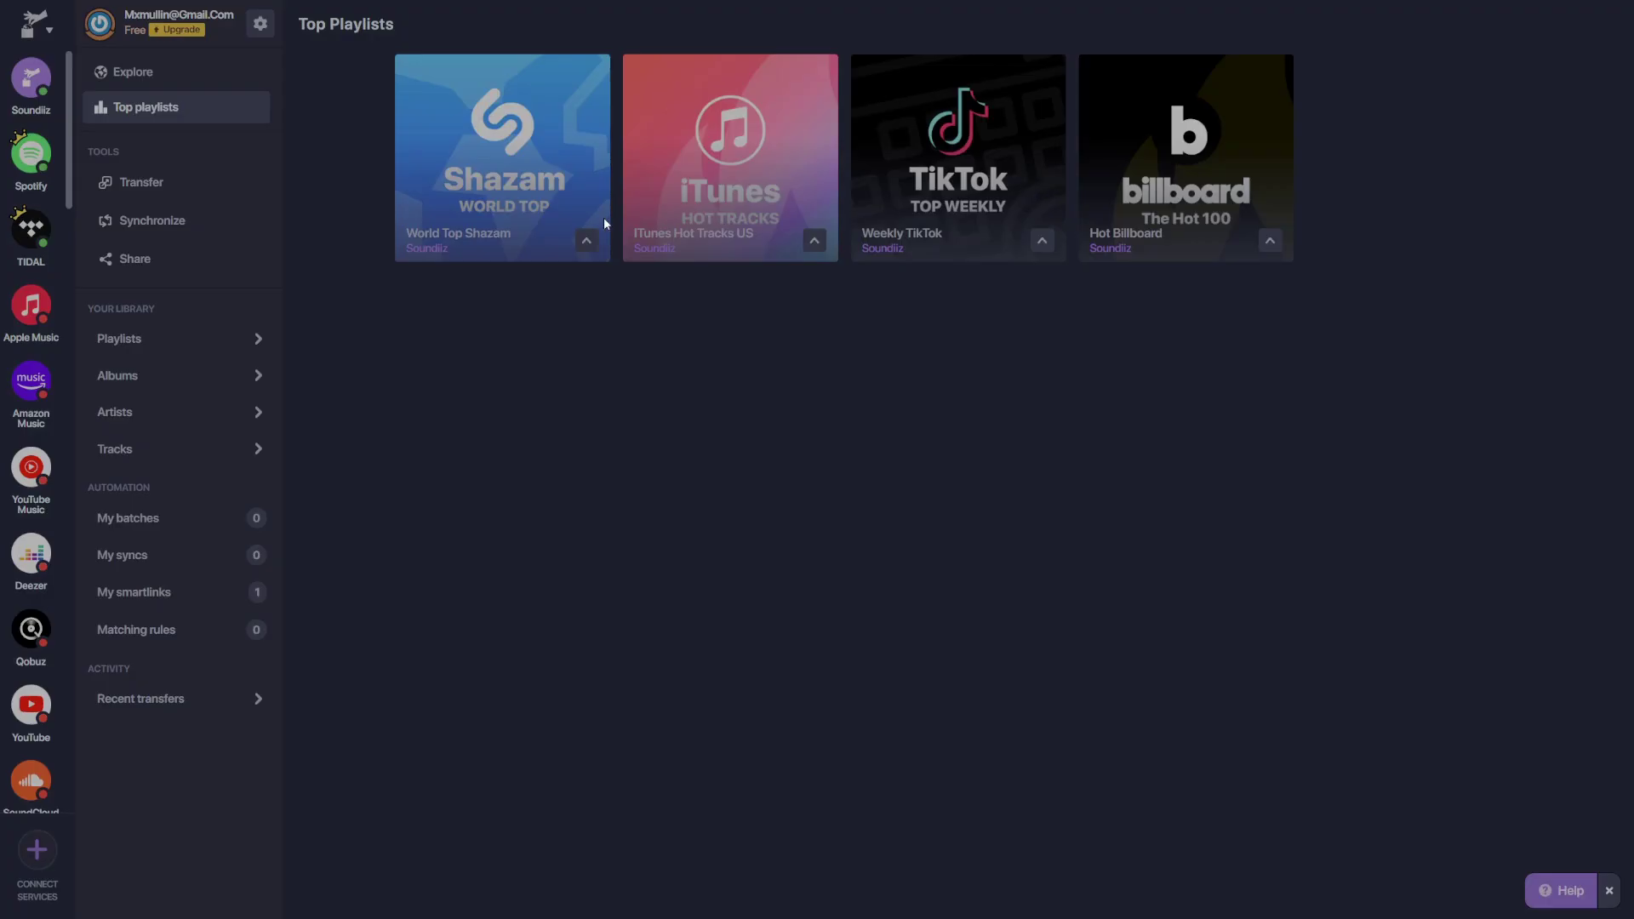
left_click(204, 261)
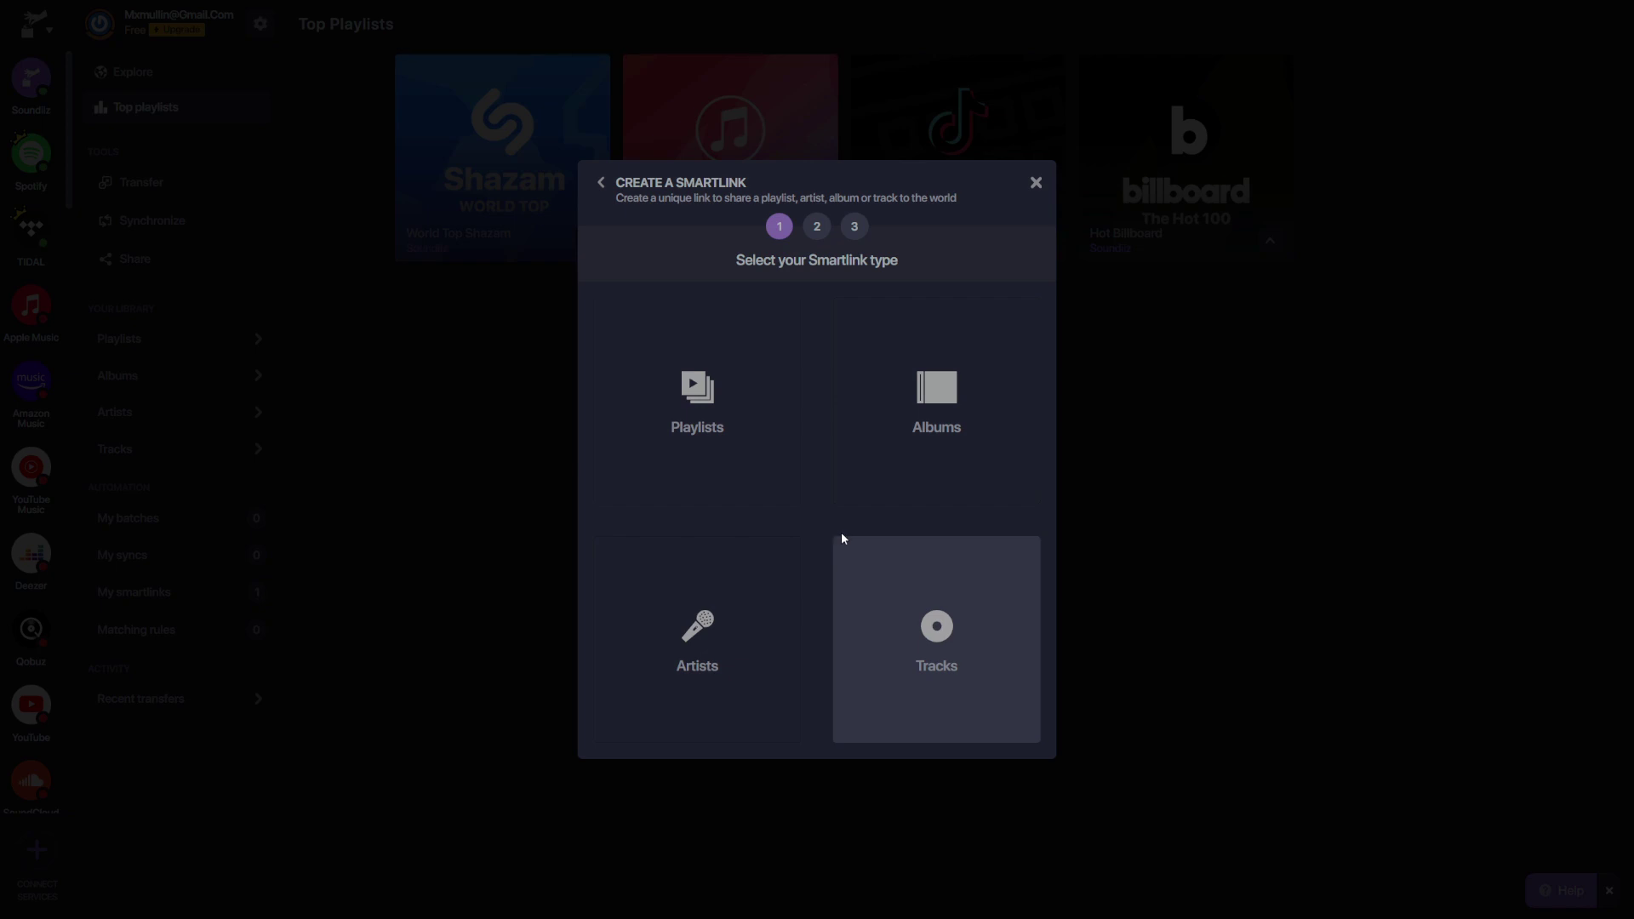
left_click(1035, 184)
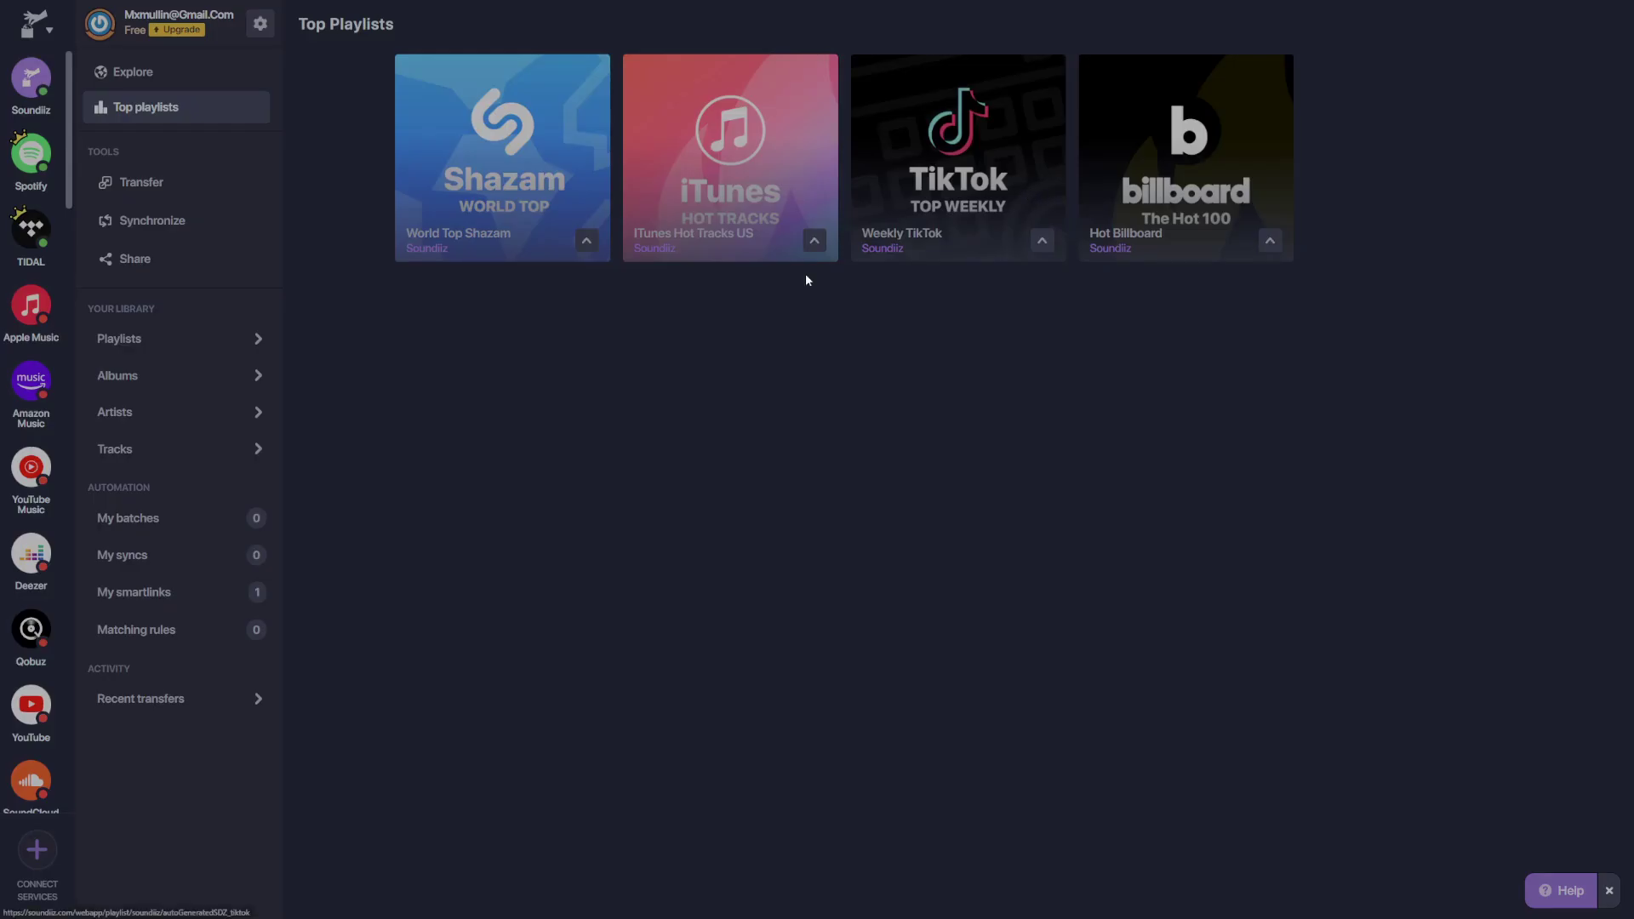
Browse the library's Playlists, Albums, Artists and Tracks views, ending on the empty My batches page.
left_click(222, 347)
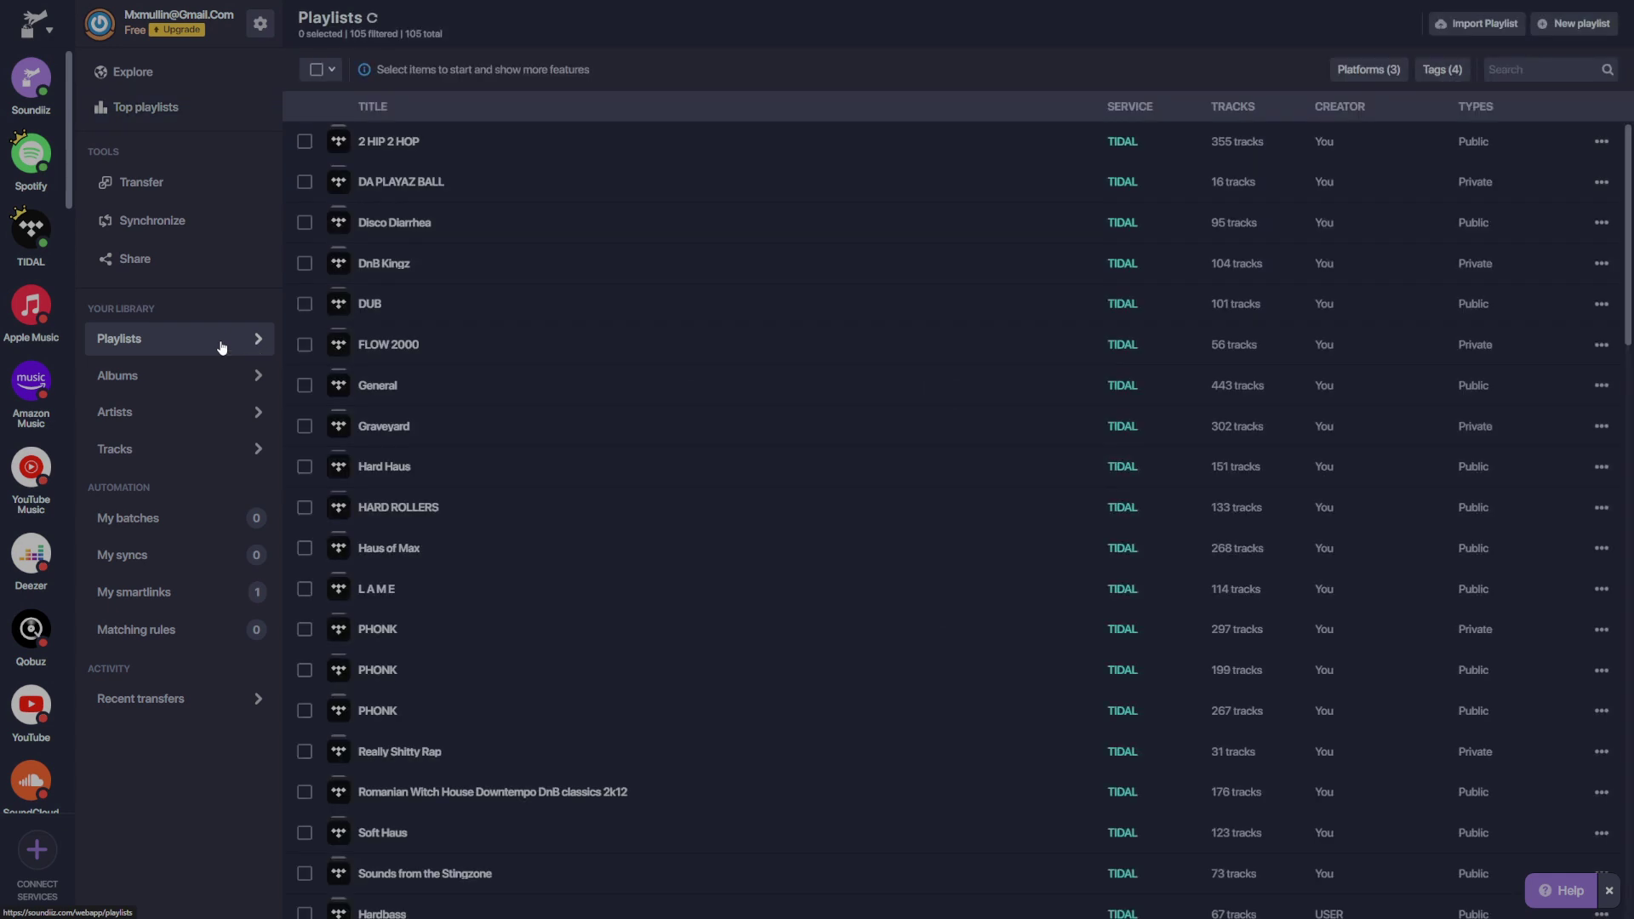
left_click(194, 376)
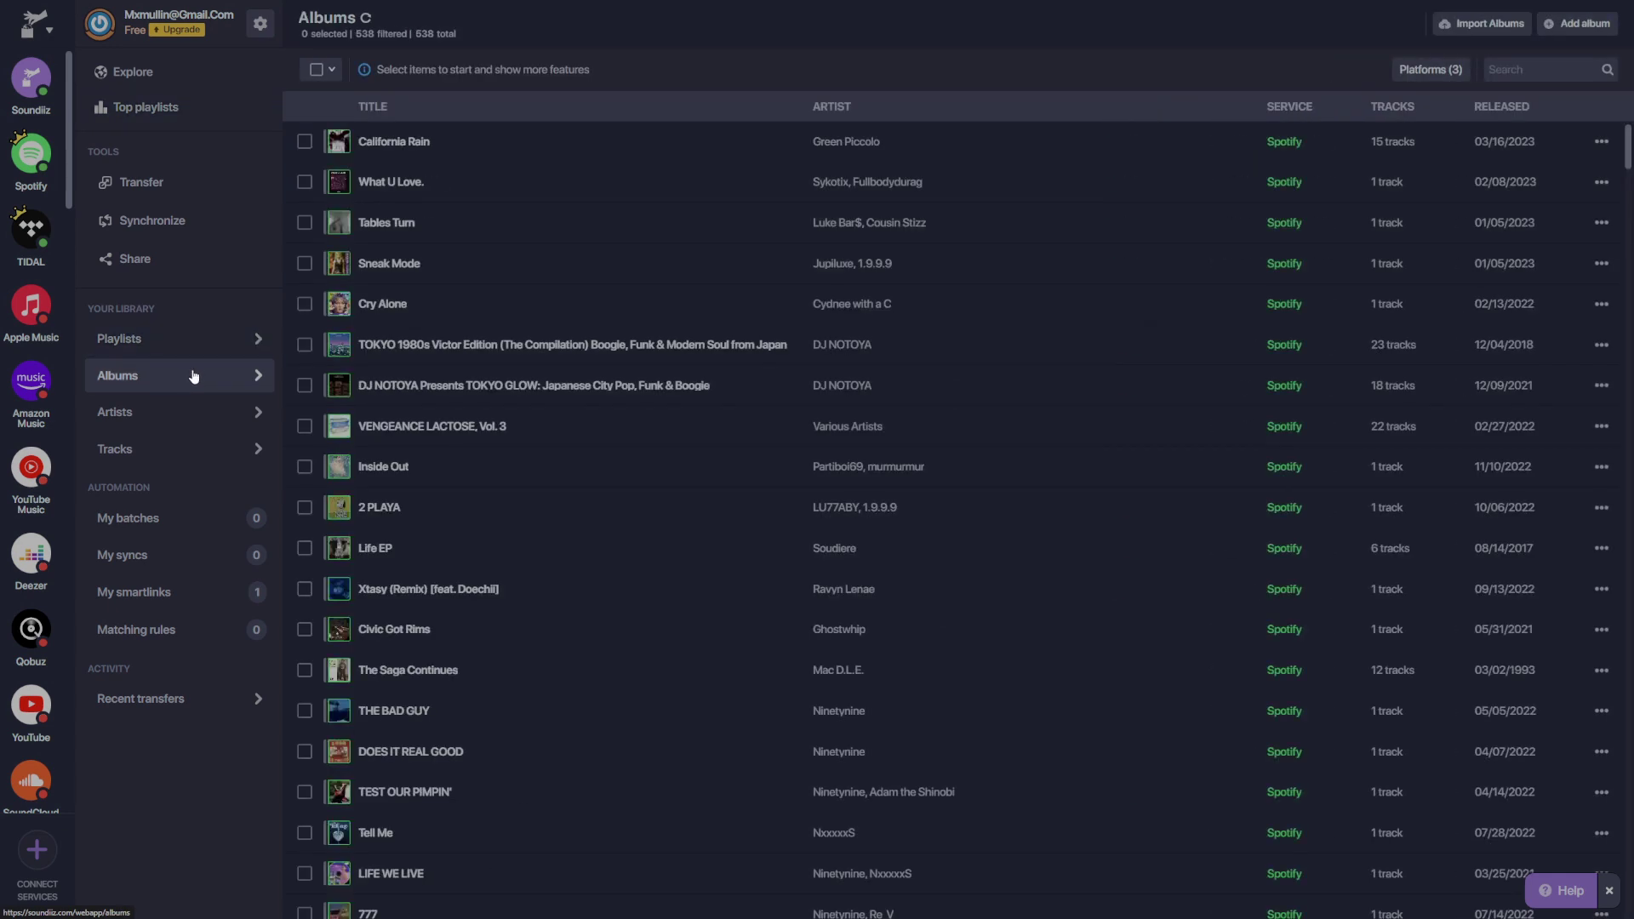
left_click(176, 412)
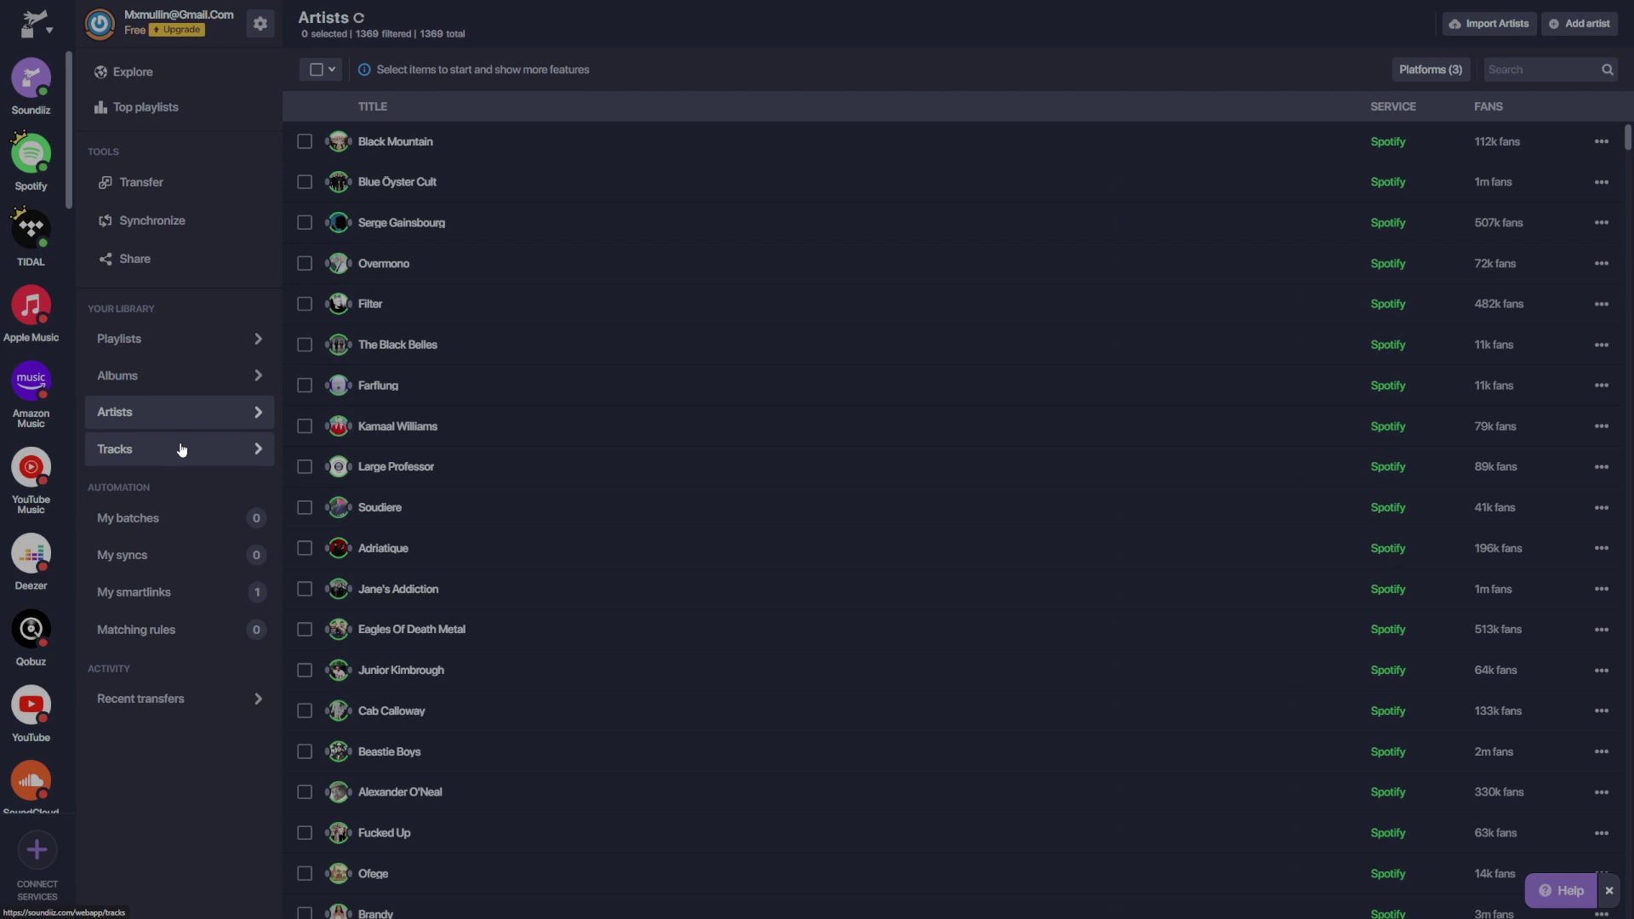
left_click(182, 450)
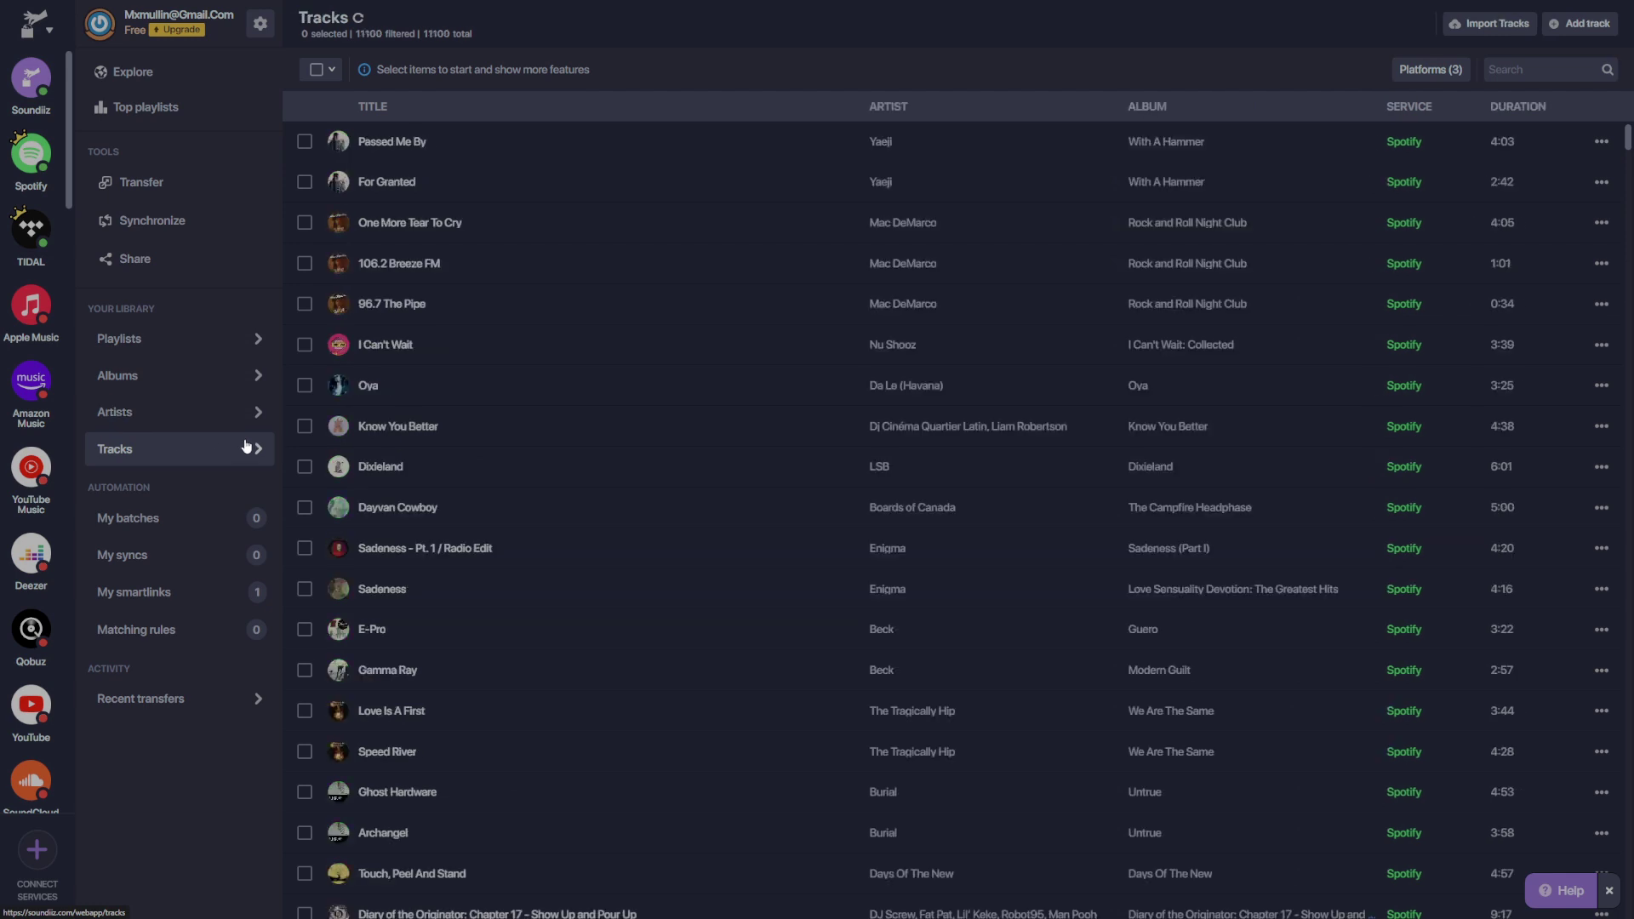
left_click(202, 519)
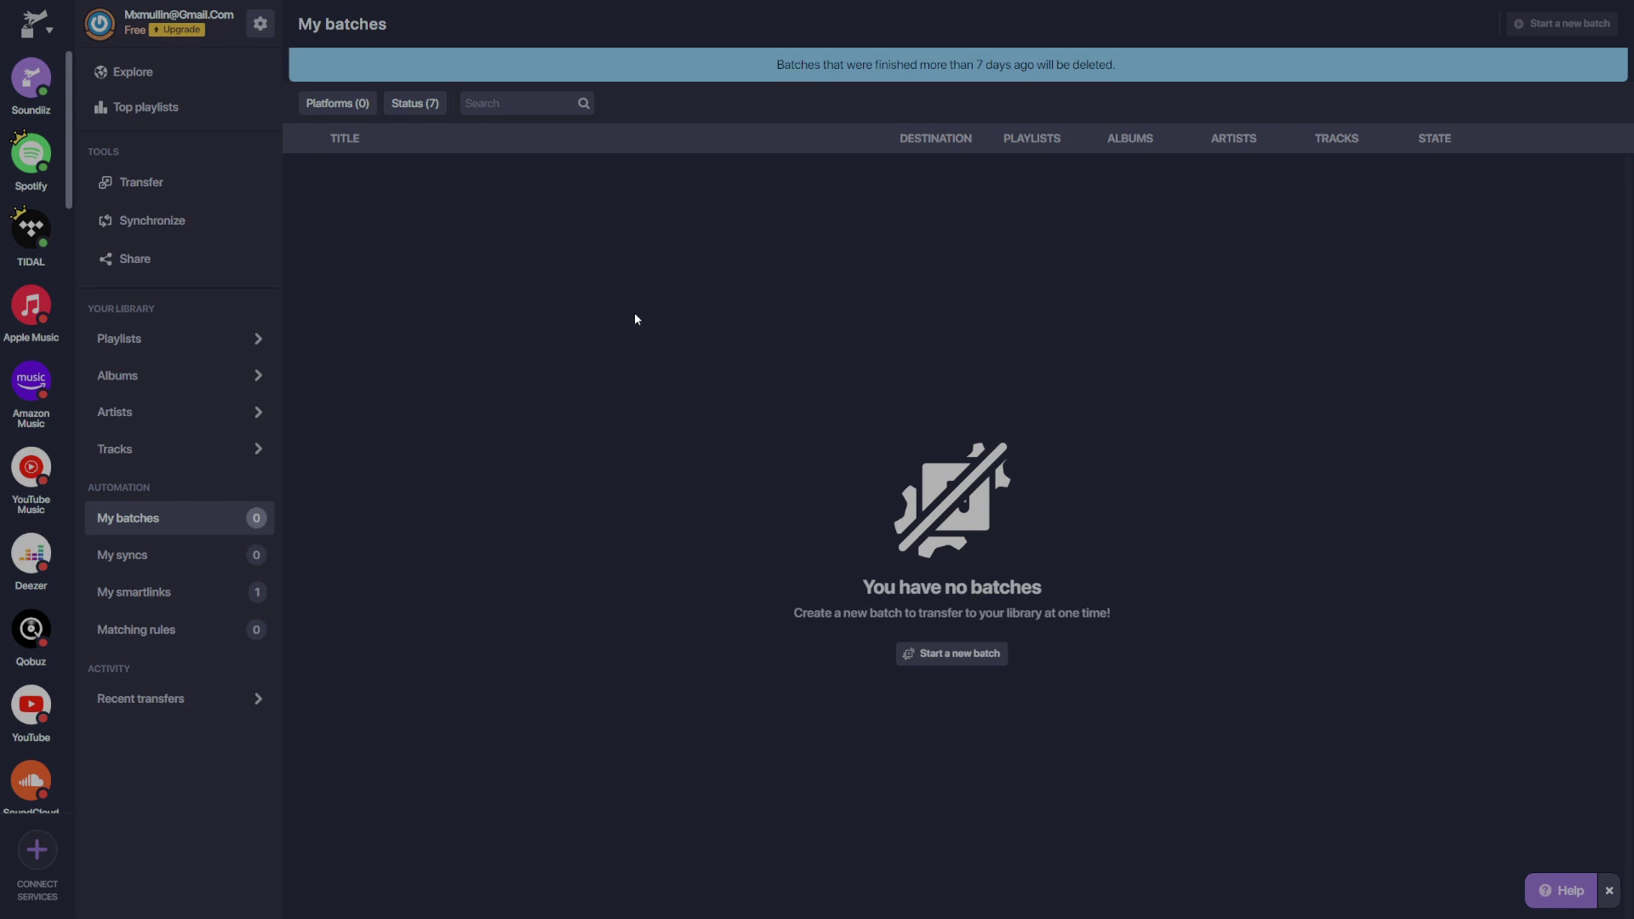
Check My syncs, My smartlinks and Recent transfers, then return to the 105-playlist library.
left_click(183, 555)
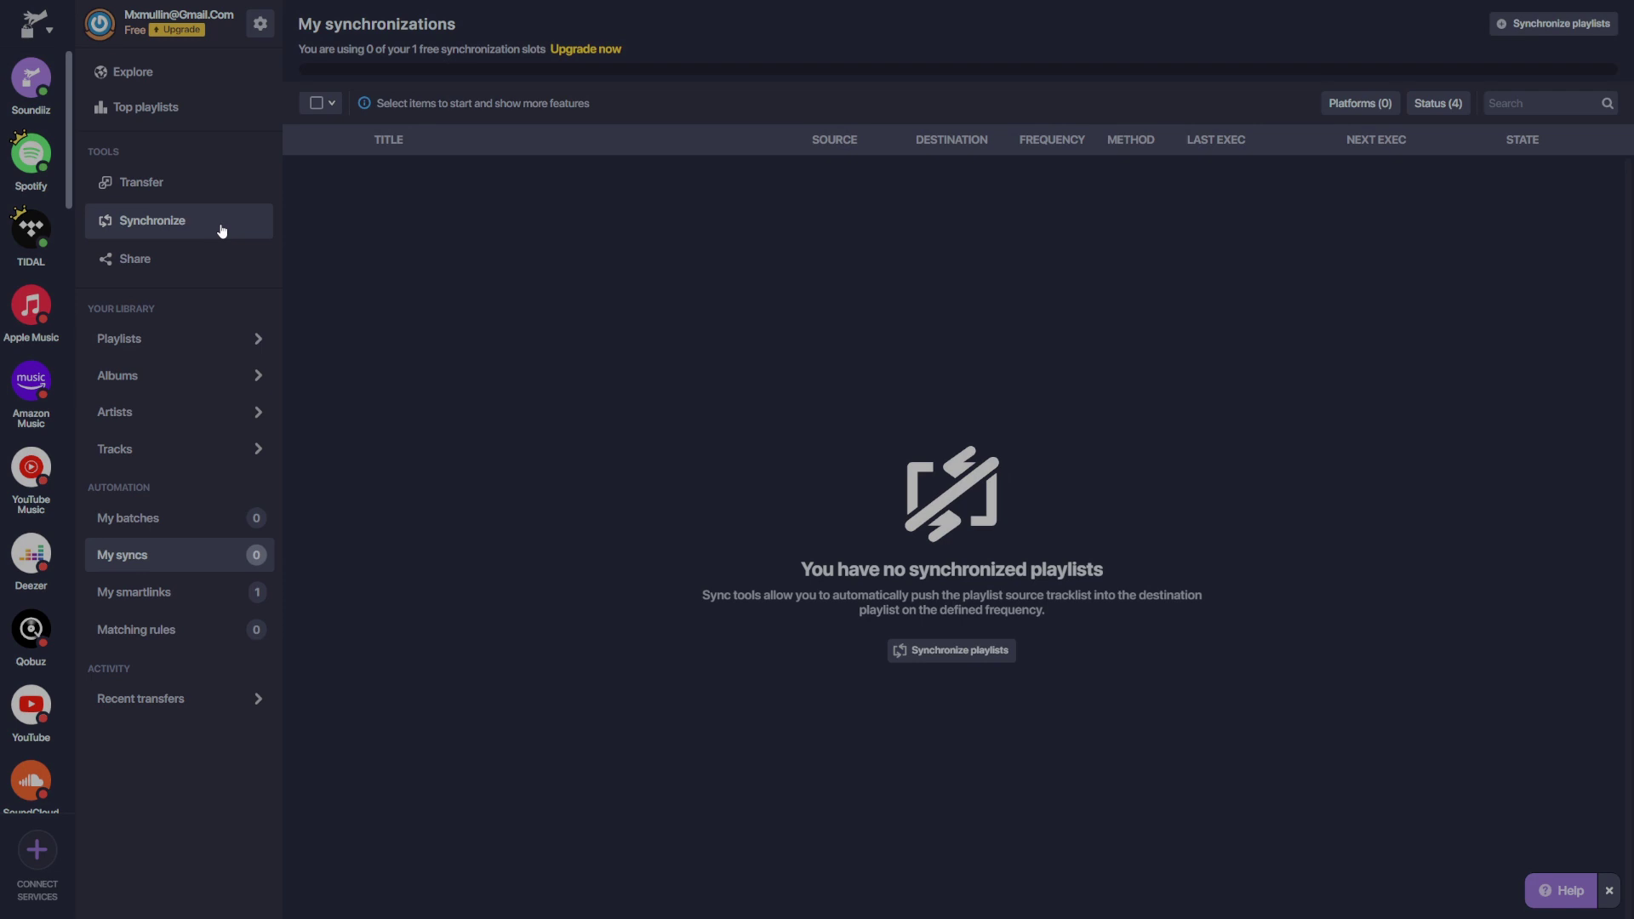
left_click(180, 592)
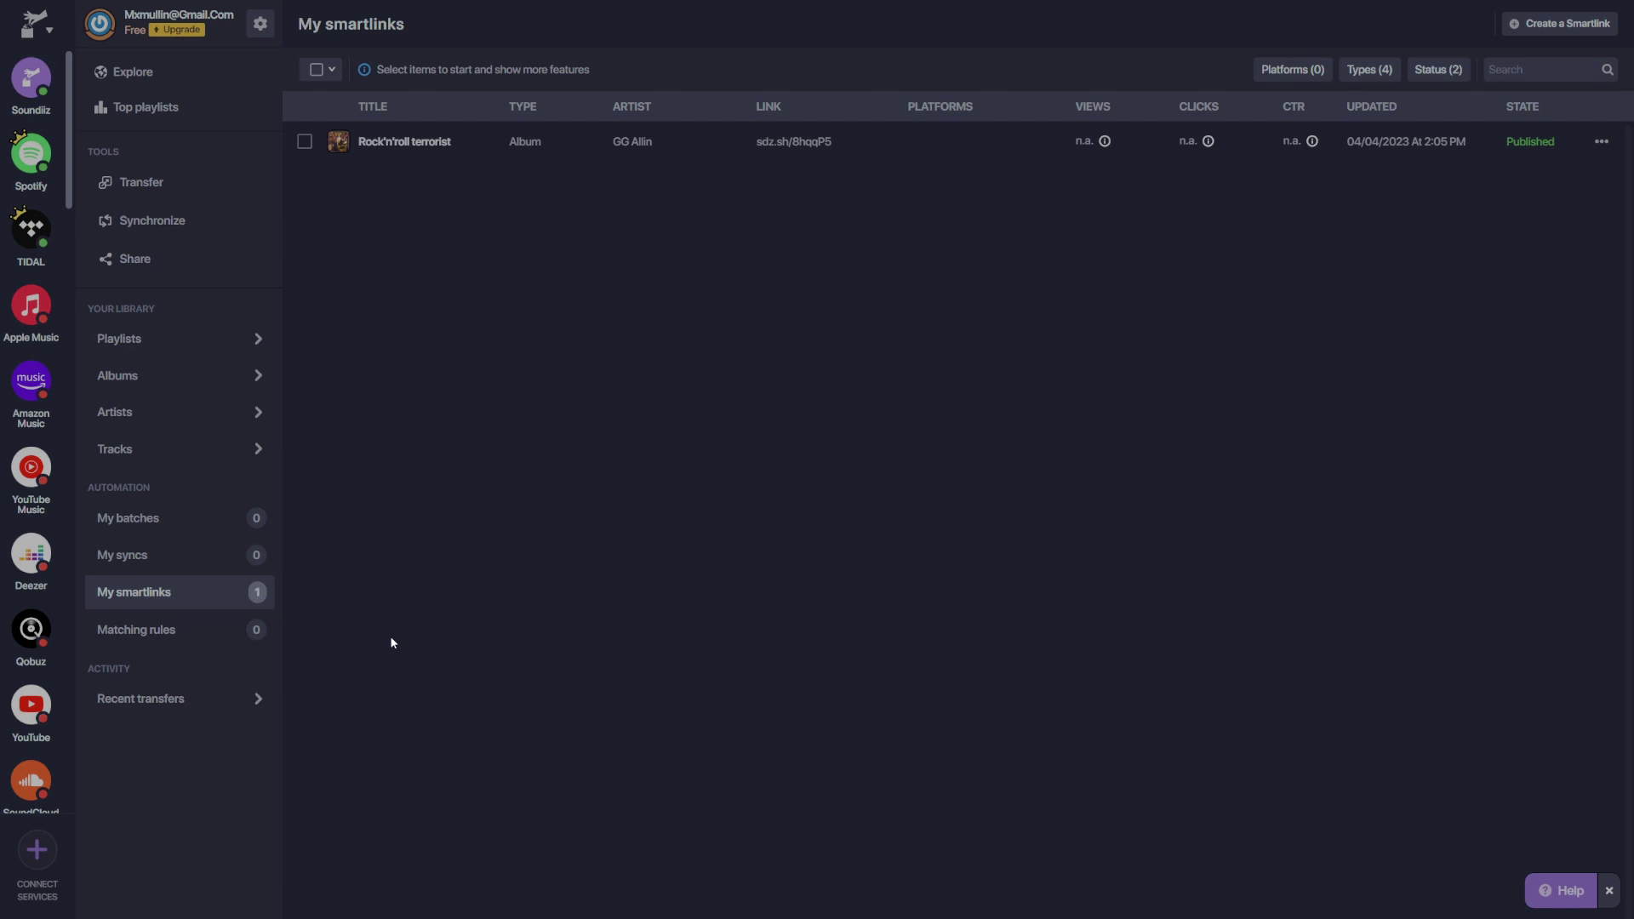
left_click(198, 698)
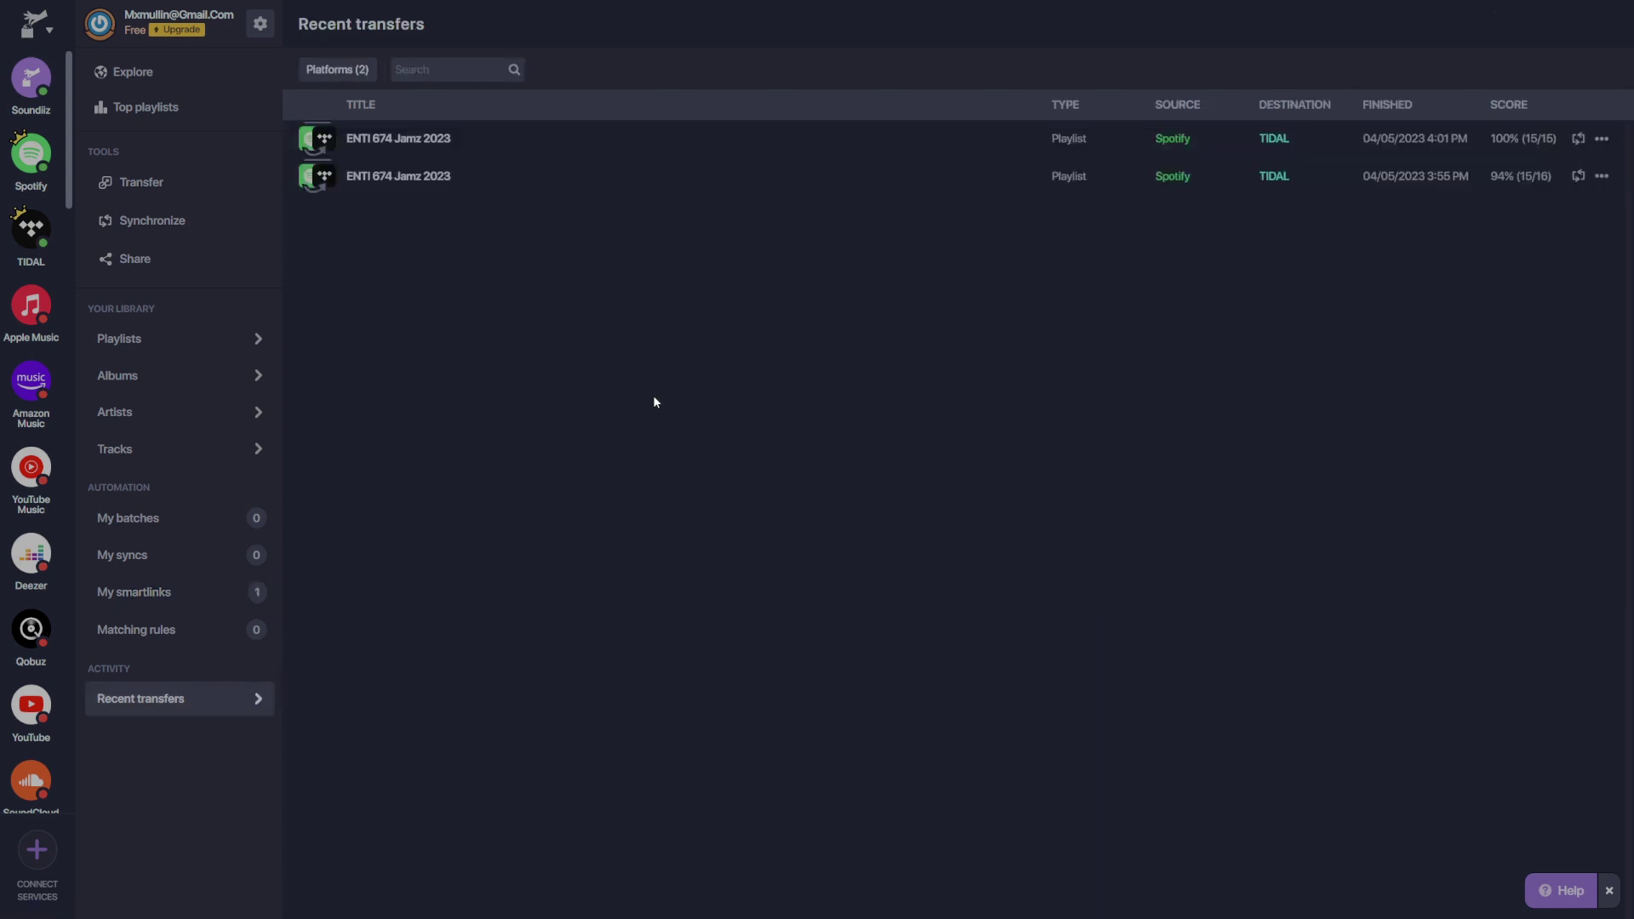
mouse_move(68, 110)
left_mouse_down()
mouse_move(69, 129)
mouse_move(80, 107)
left_mouse_up()
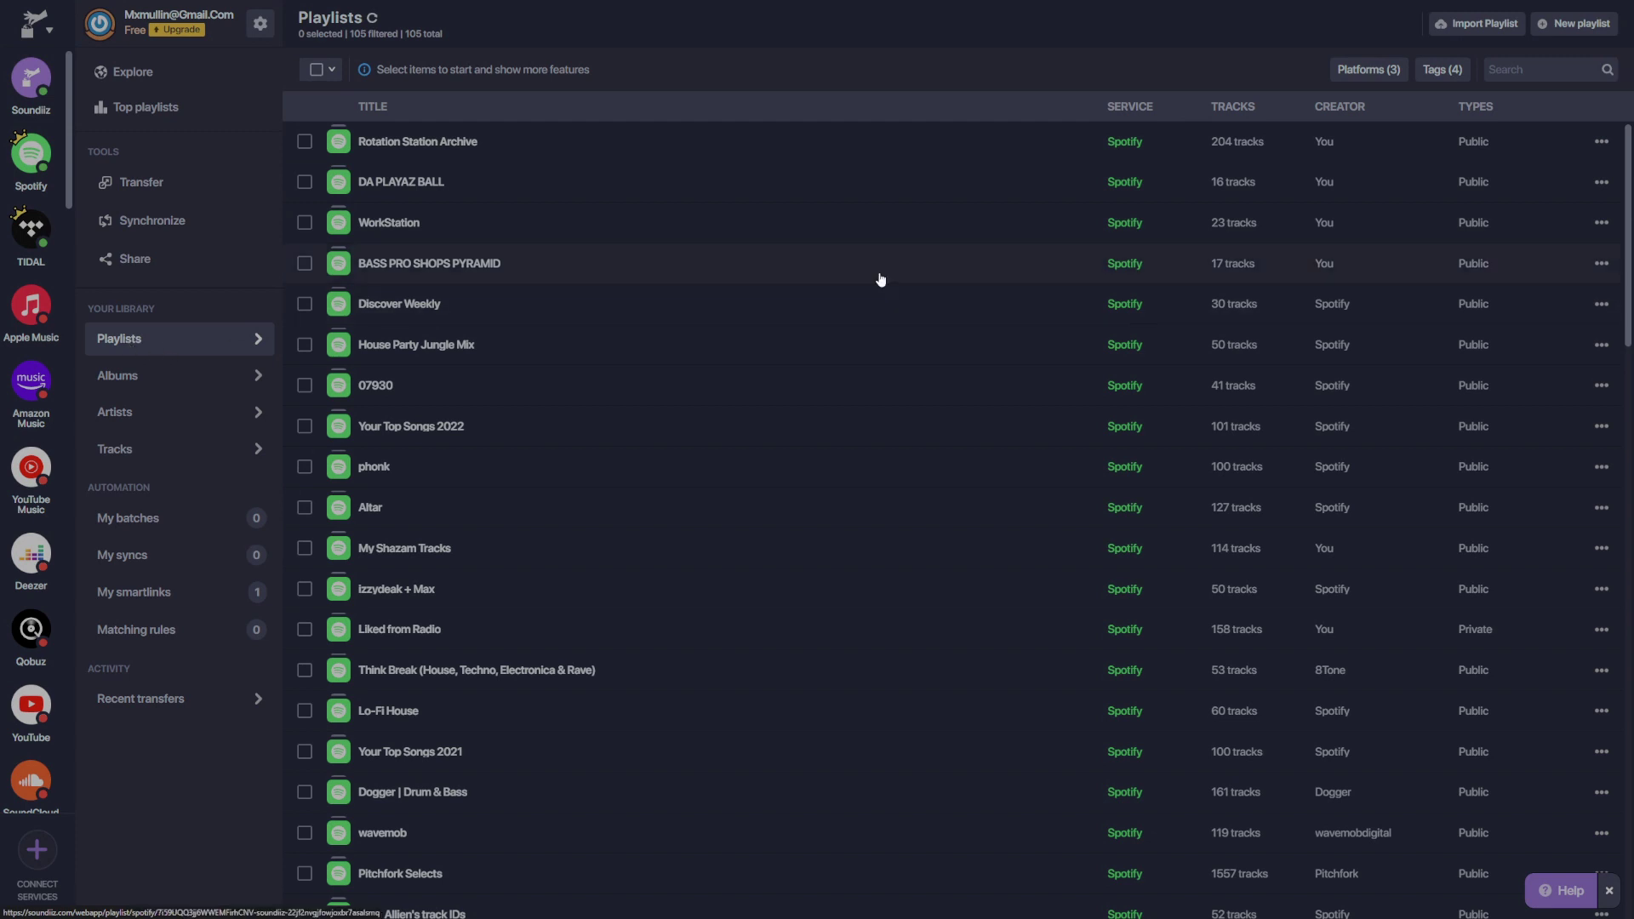
Search the library for 'enti', open ENTI 674 Jamz 2023, and start converting it.
left_click(1526, 74)
type("enti")
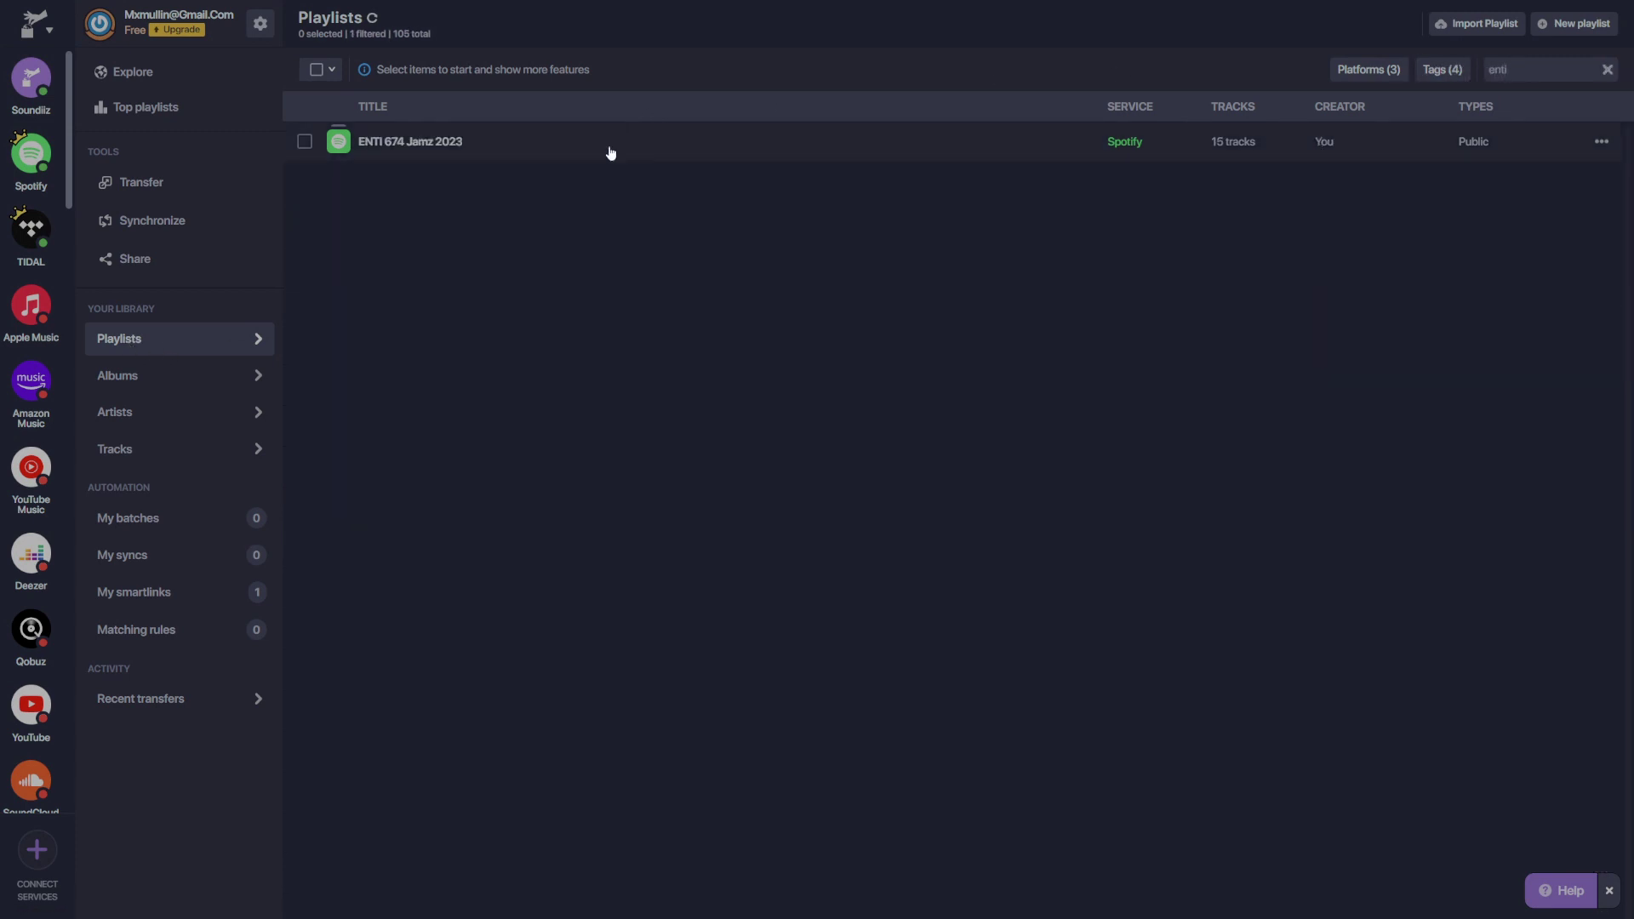
left_click(611, 150)
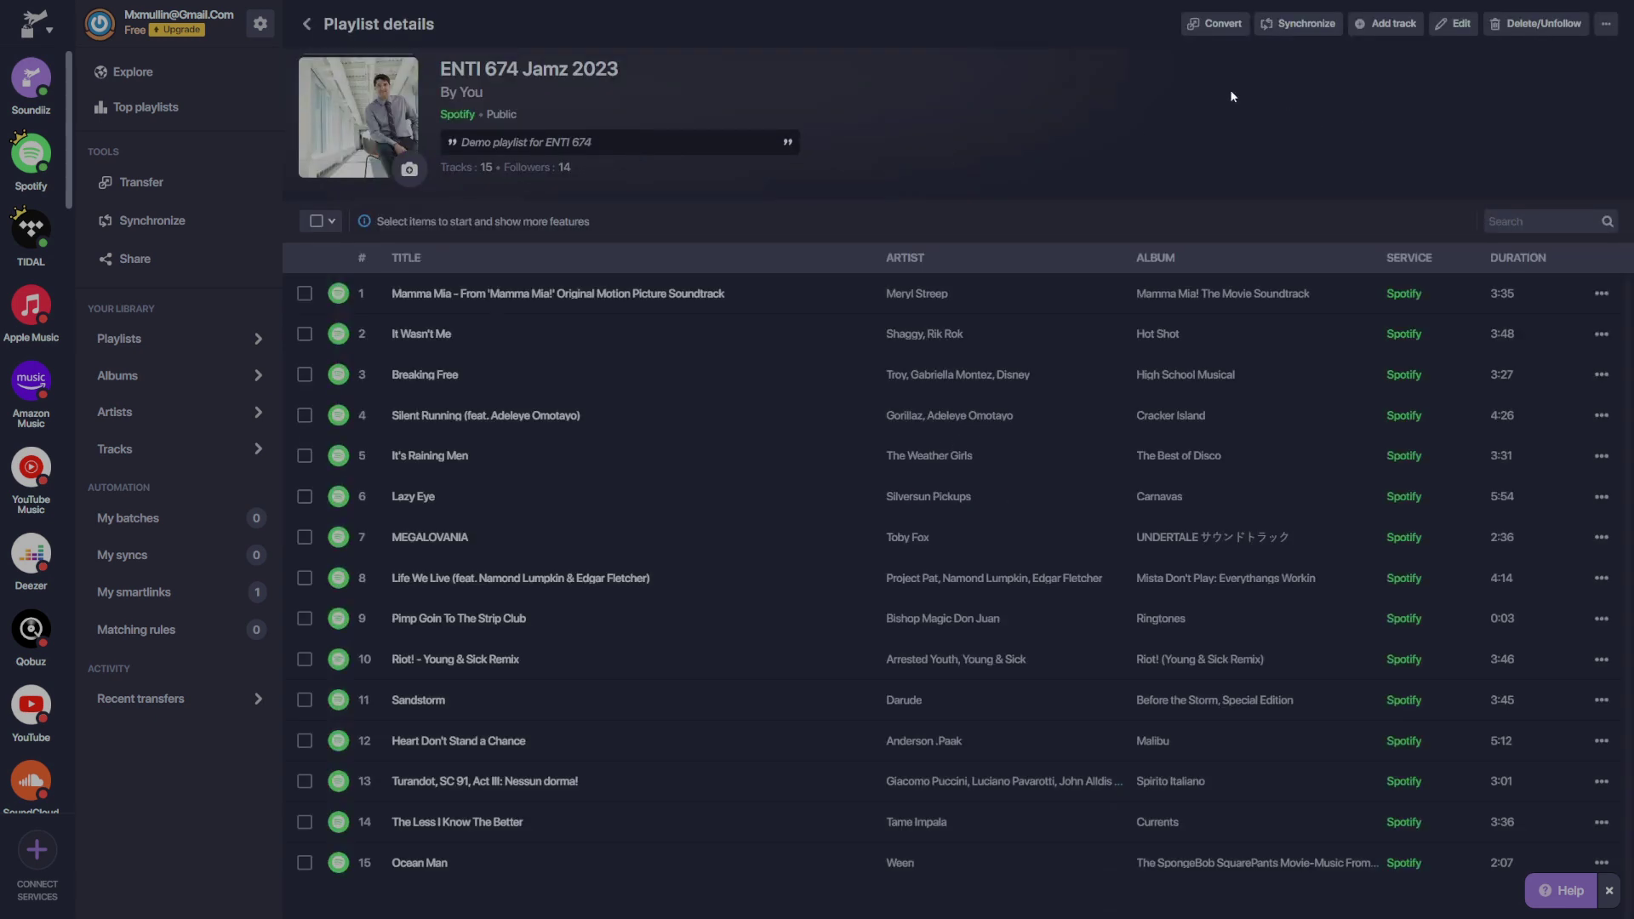
left_click(1218, 34)
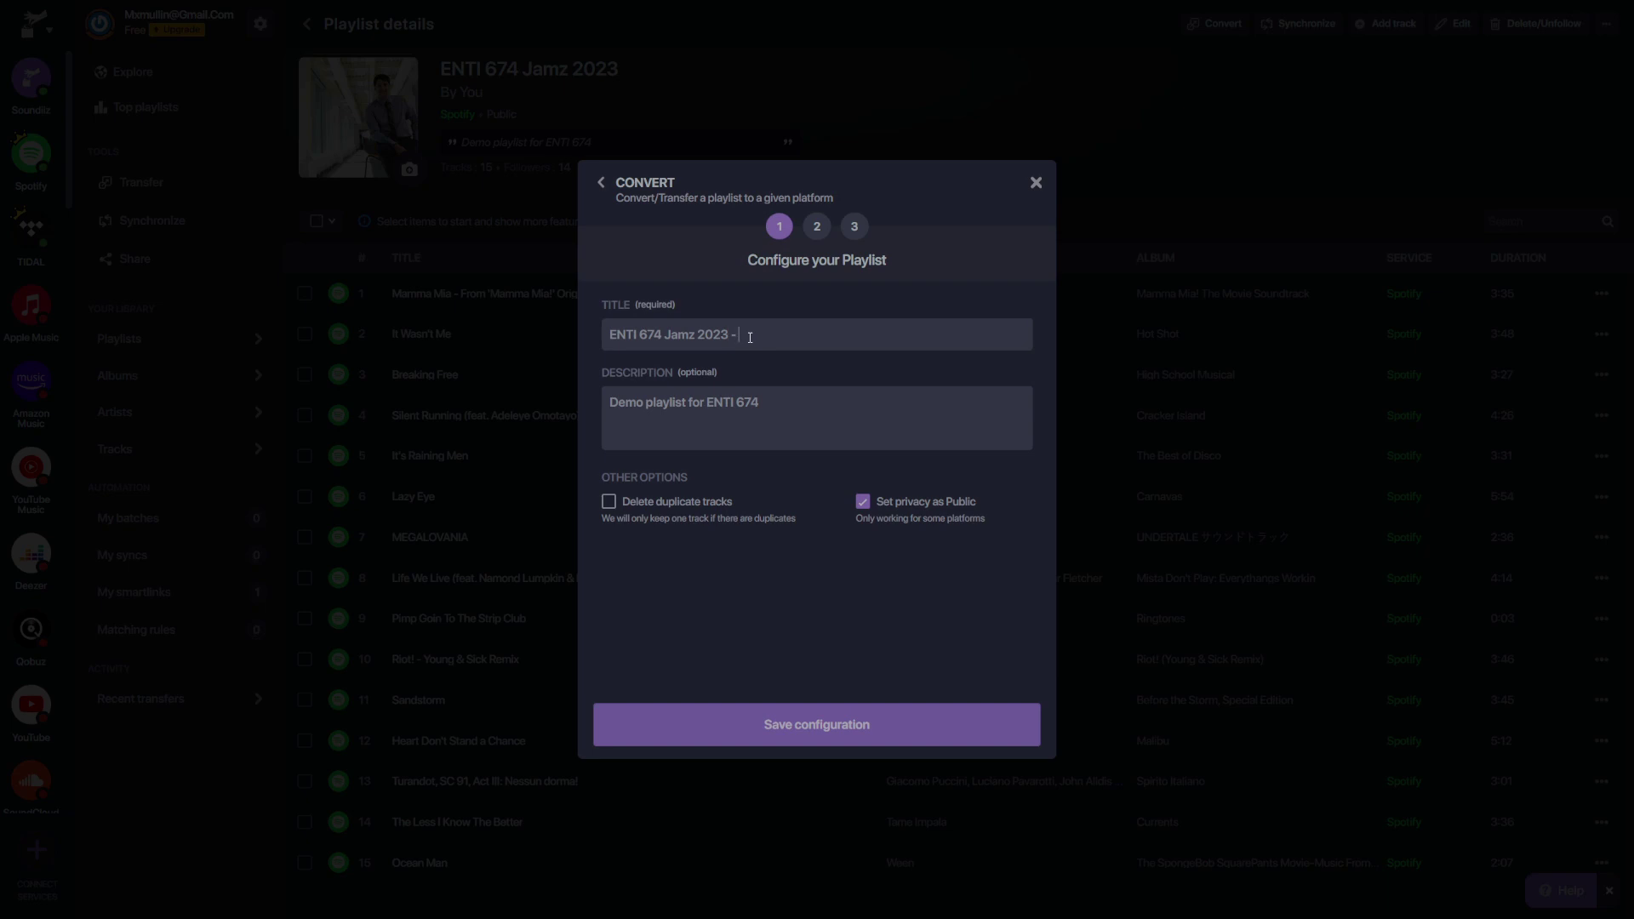
Title it 'ENTI 674 Jamz 2023 - For Tutorial', describe it 'GReat playlist for the tutorial', and save.
type("- For Tutorial")
left_click_drag(761, 404, 443, 407)
key("BackSpace")
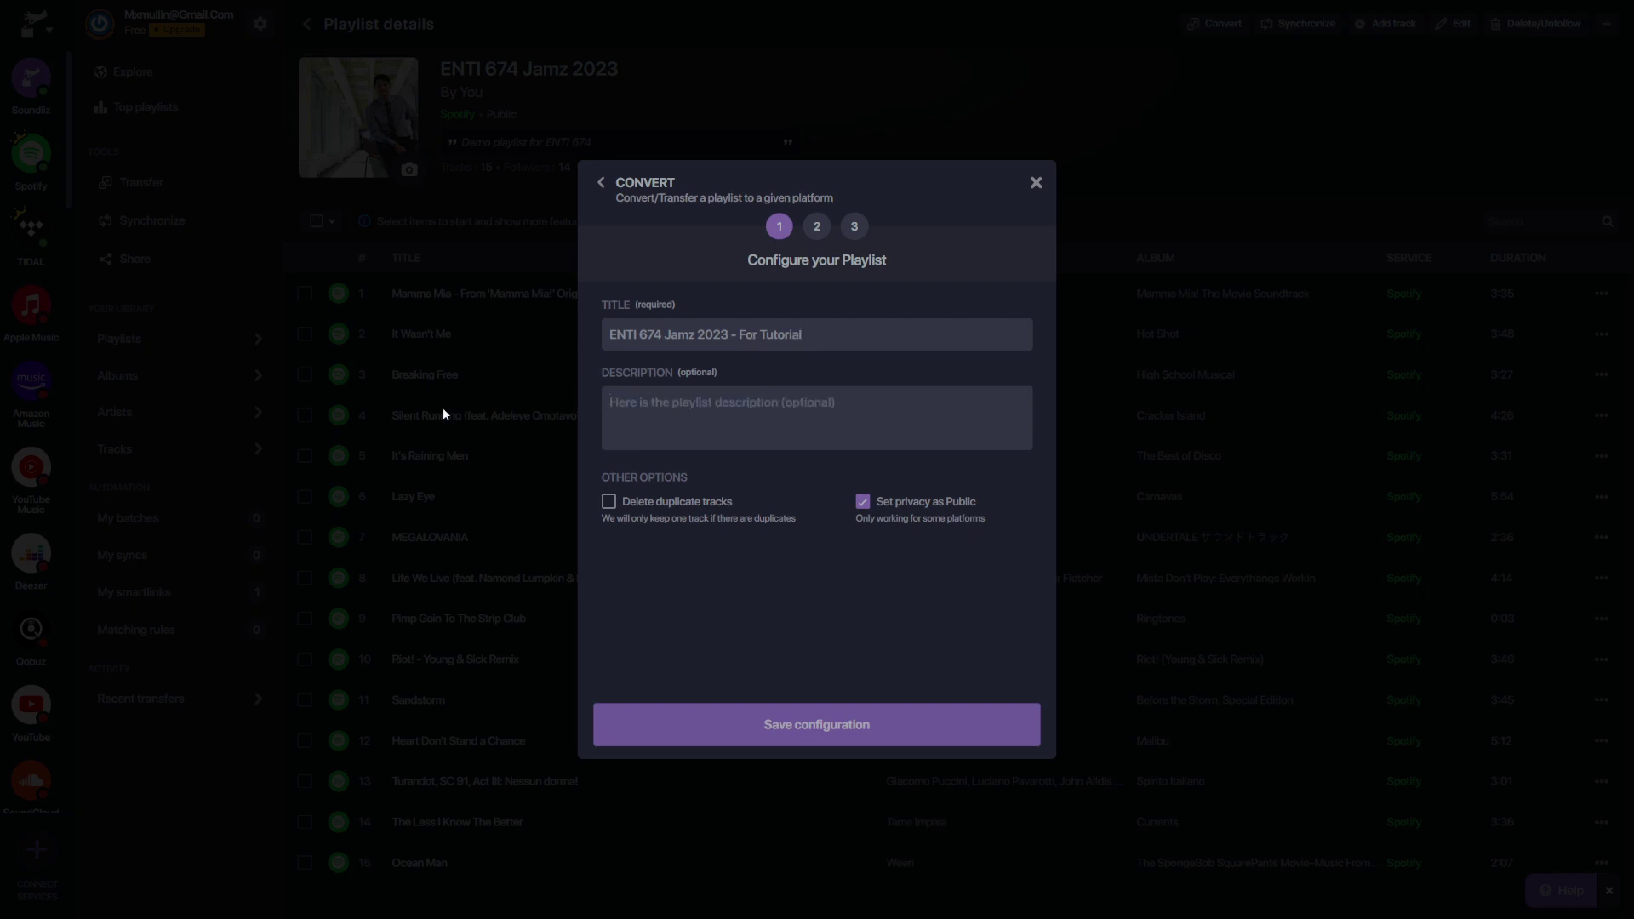
type("GReat ")
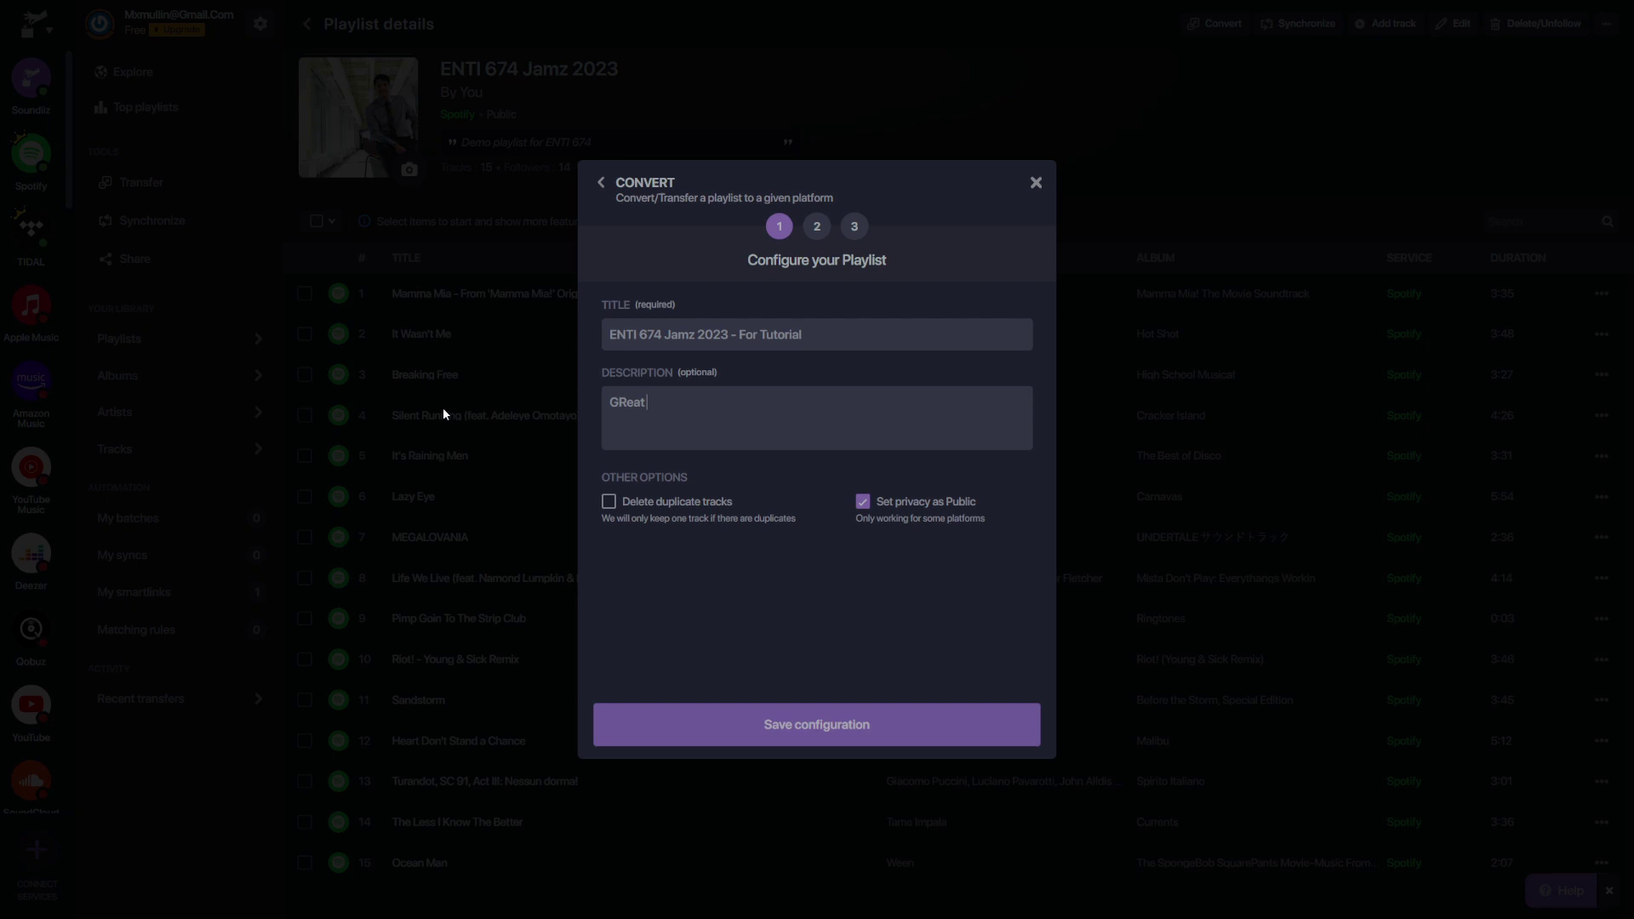
type("playlist for the tutorial")
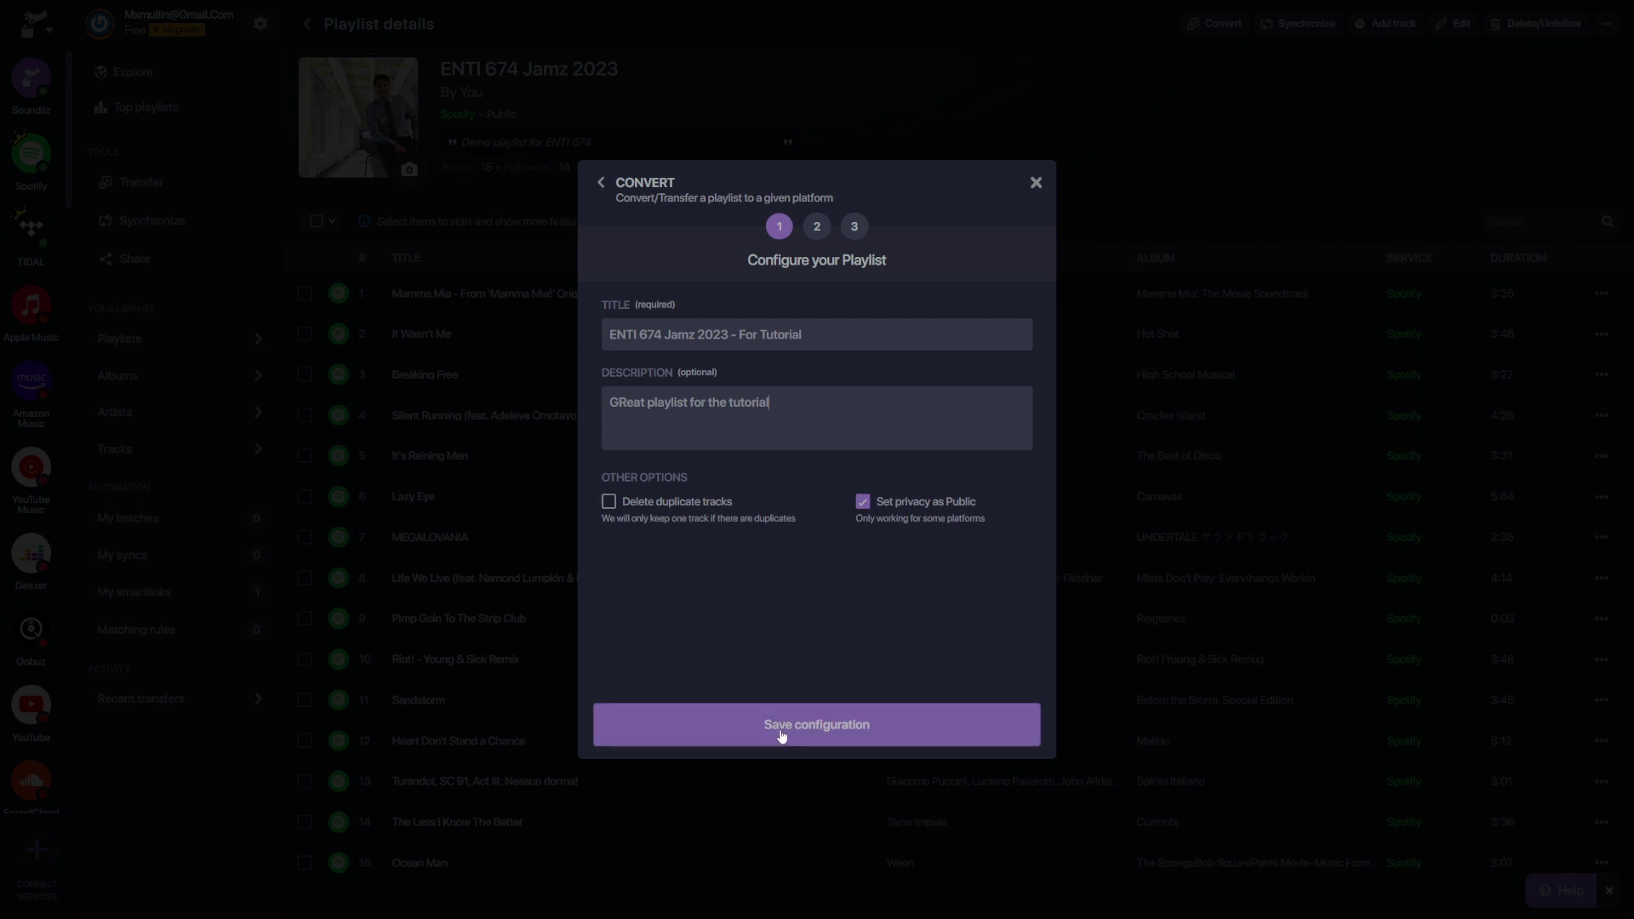
left_click(785, 736)
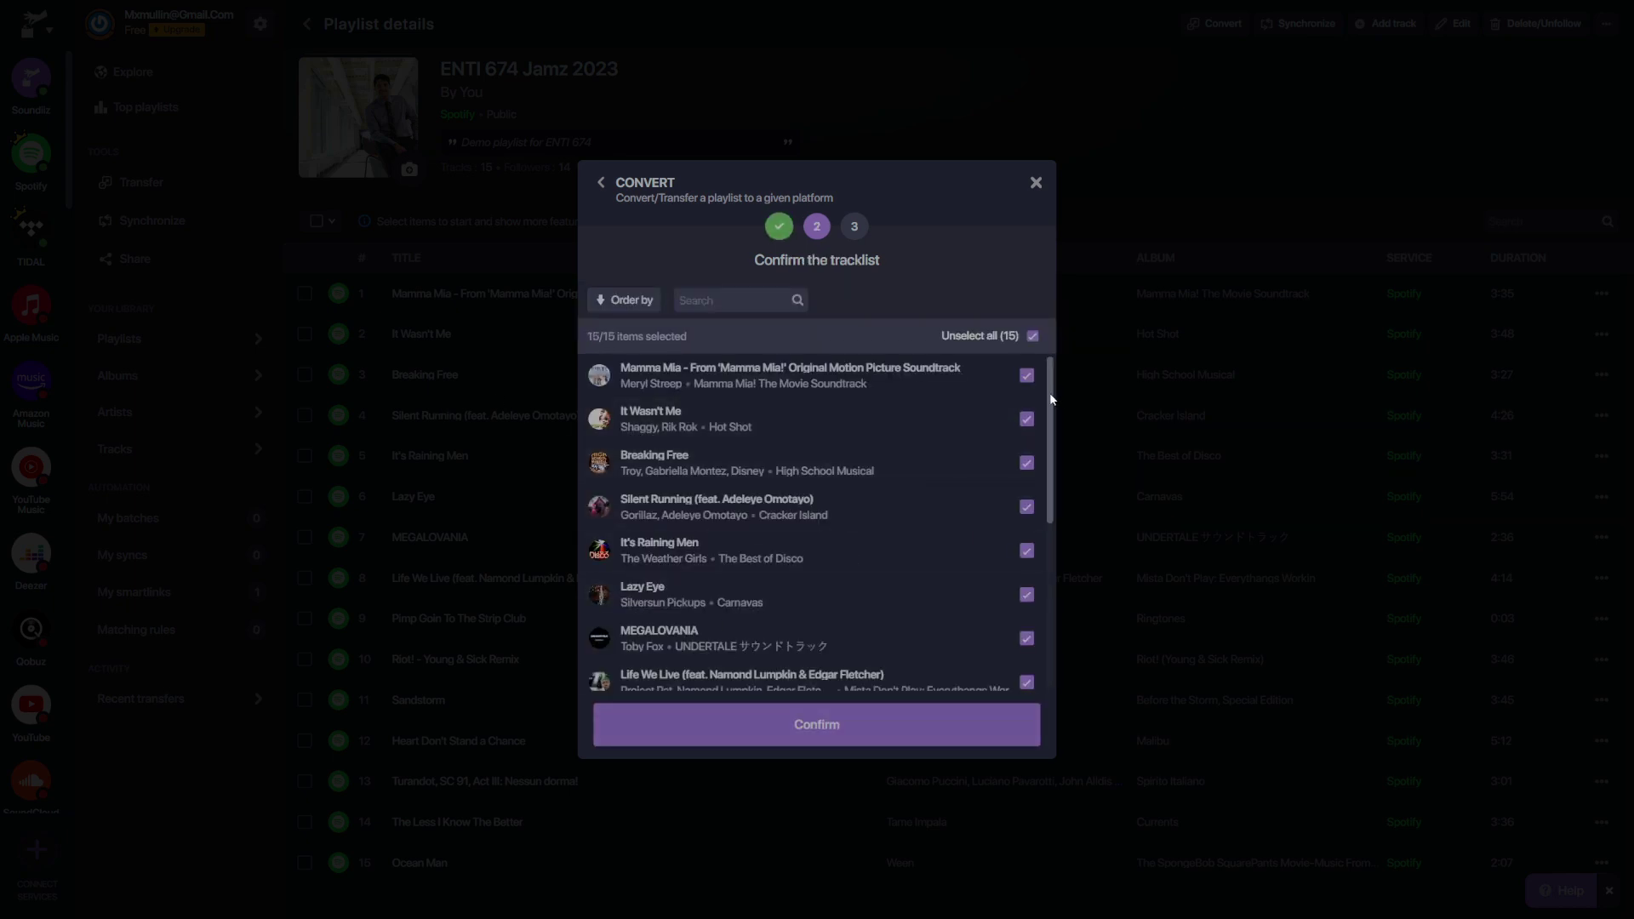
Confirm all 15 tracks and pick TIDAL as the conversion destination.
mouse_move(1054, 398)
left_mouse_down()
mouse_move(1060, 596)
mouse_move(1051, 381)
left_mouse_up()
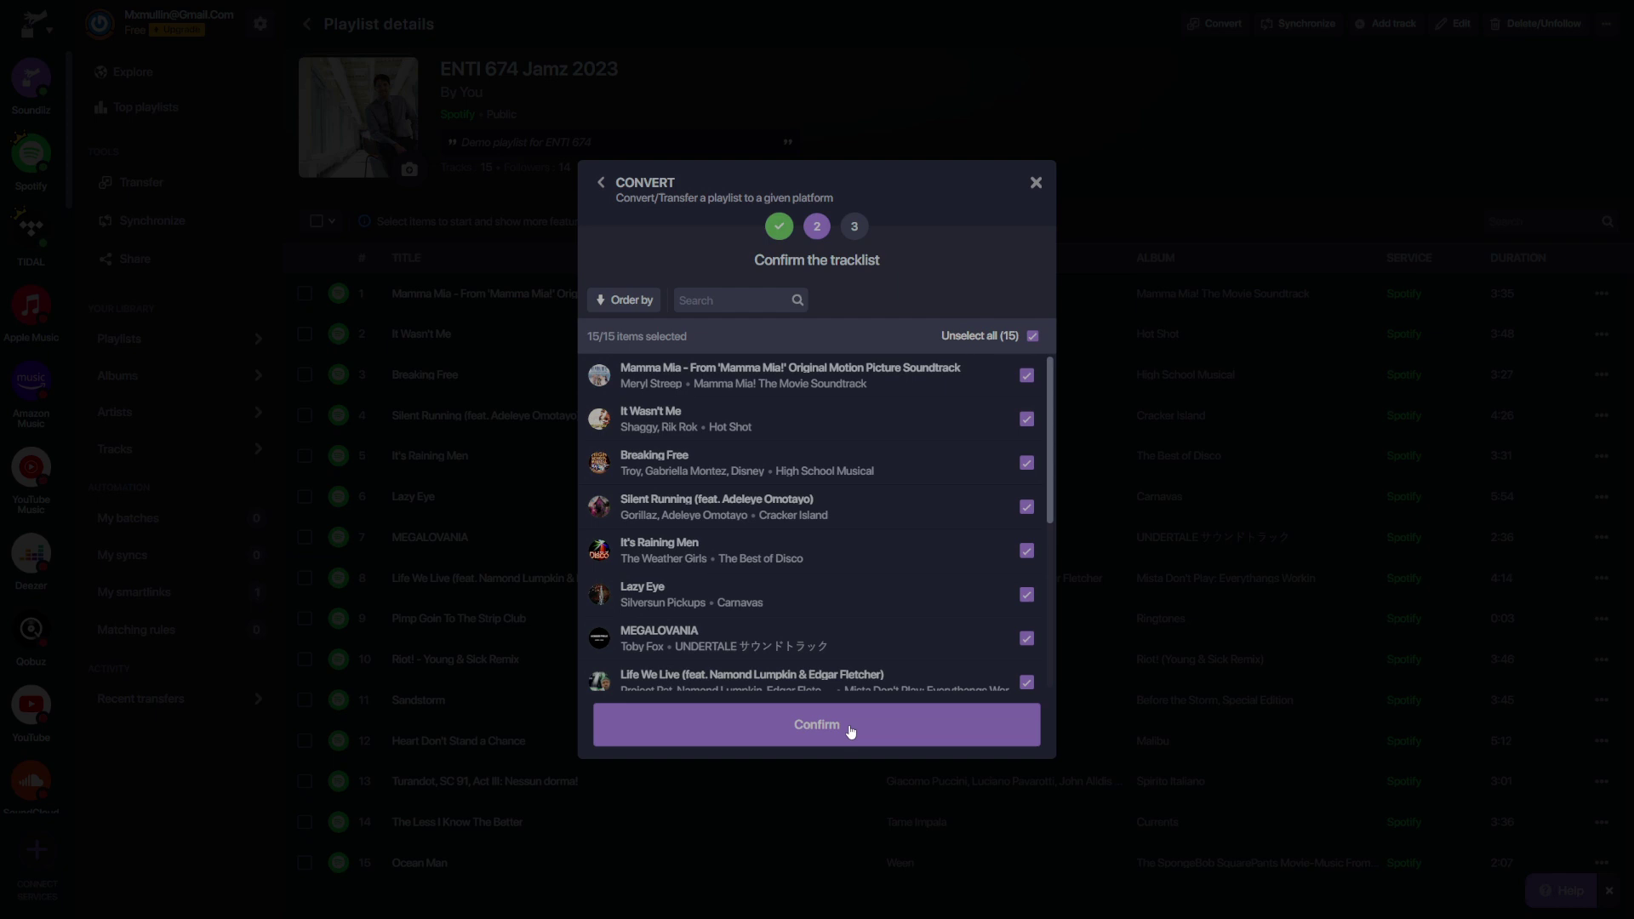
left_click(850, 732)
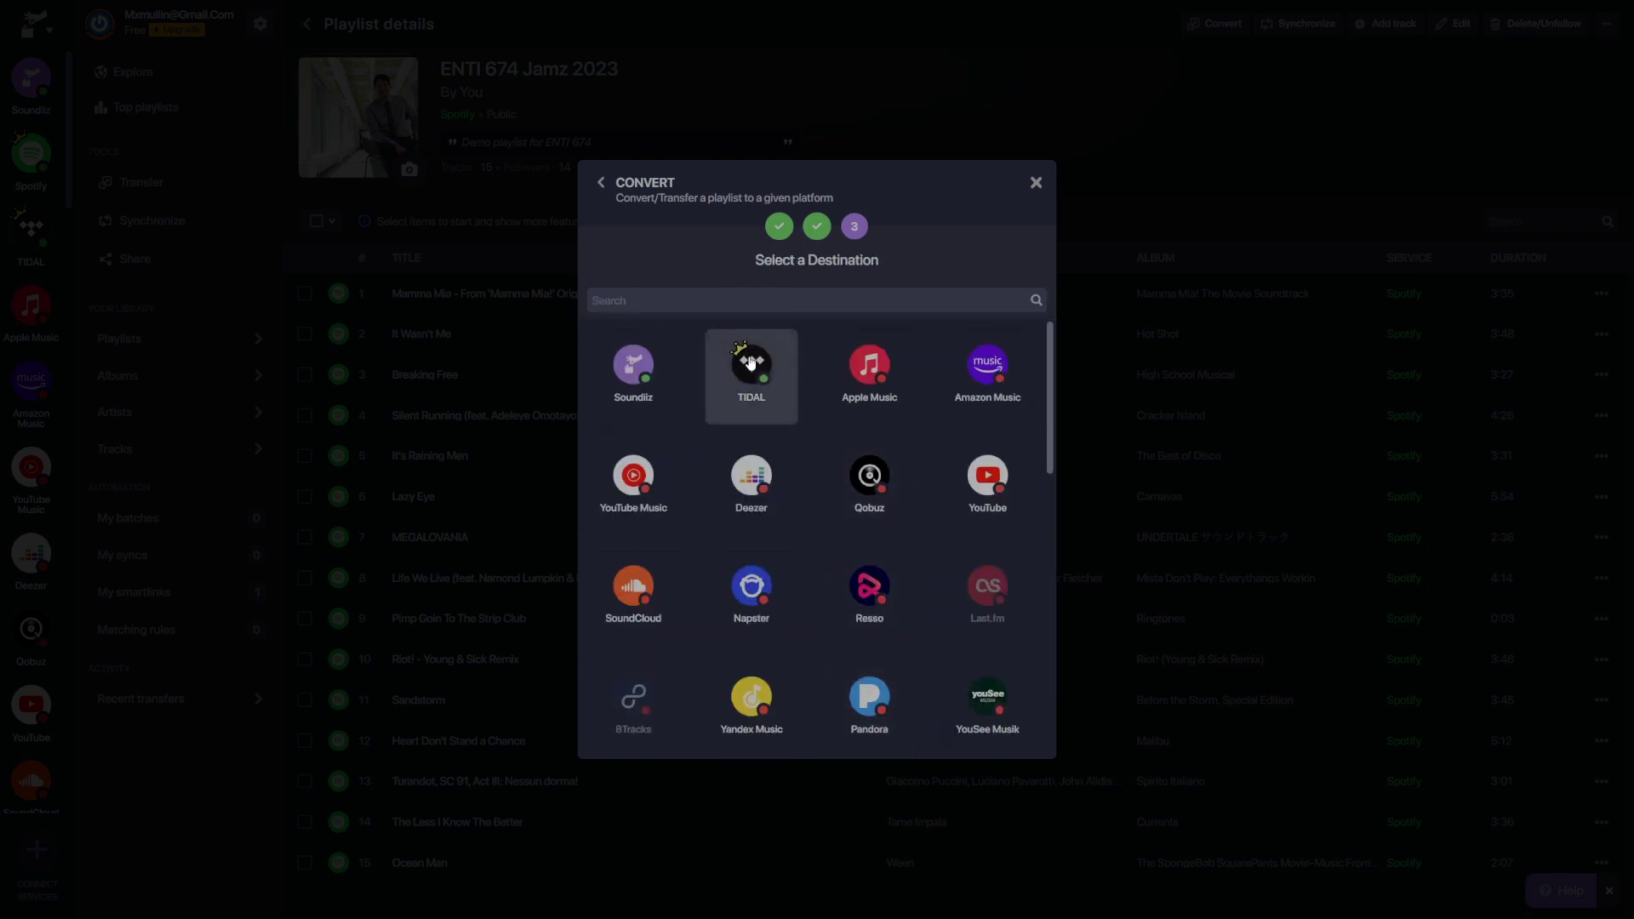
left_click(751, 364)
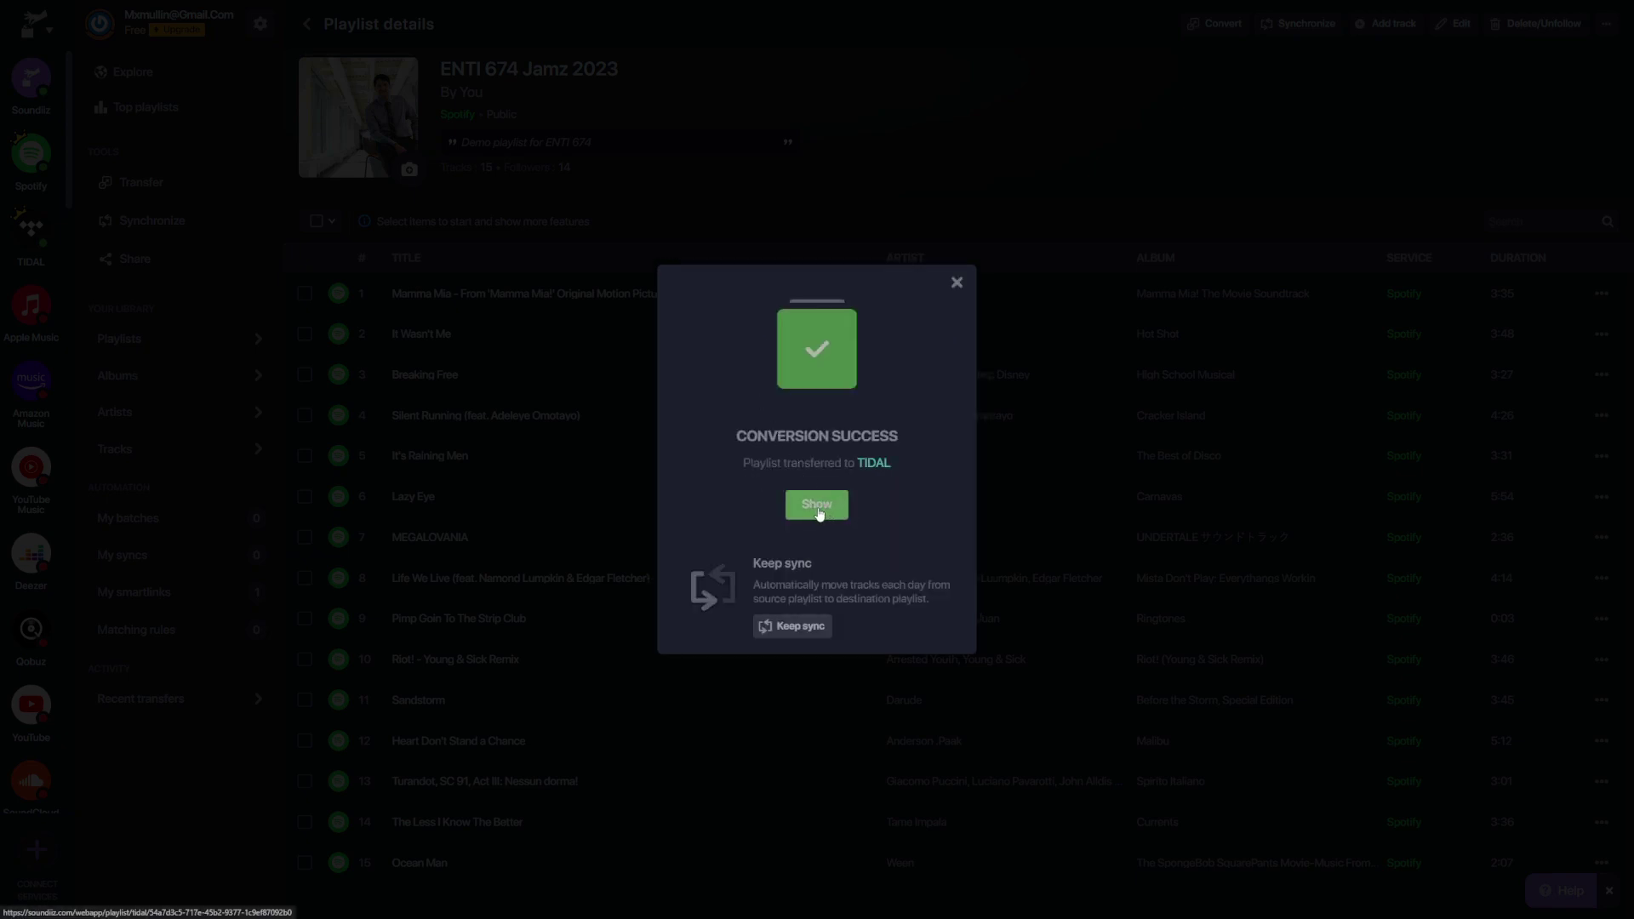
Dismiss the success message, search playlists for 'enti' and open the TIDAL copy of ENTI 674 Jamz 2023 - For Tutorial.
left_click(817, 505)
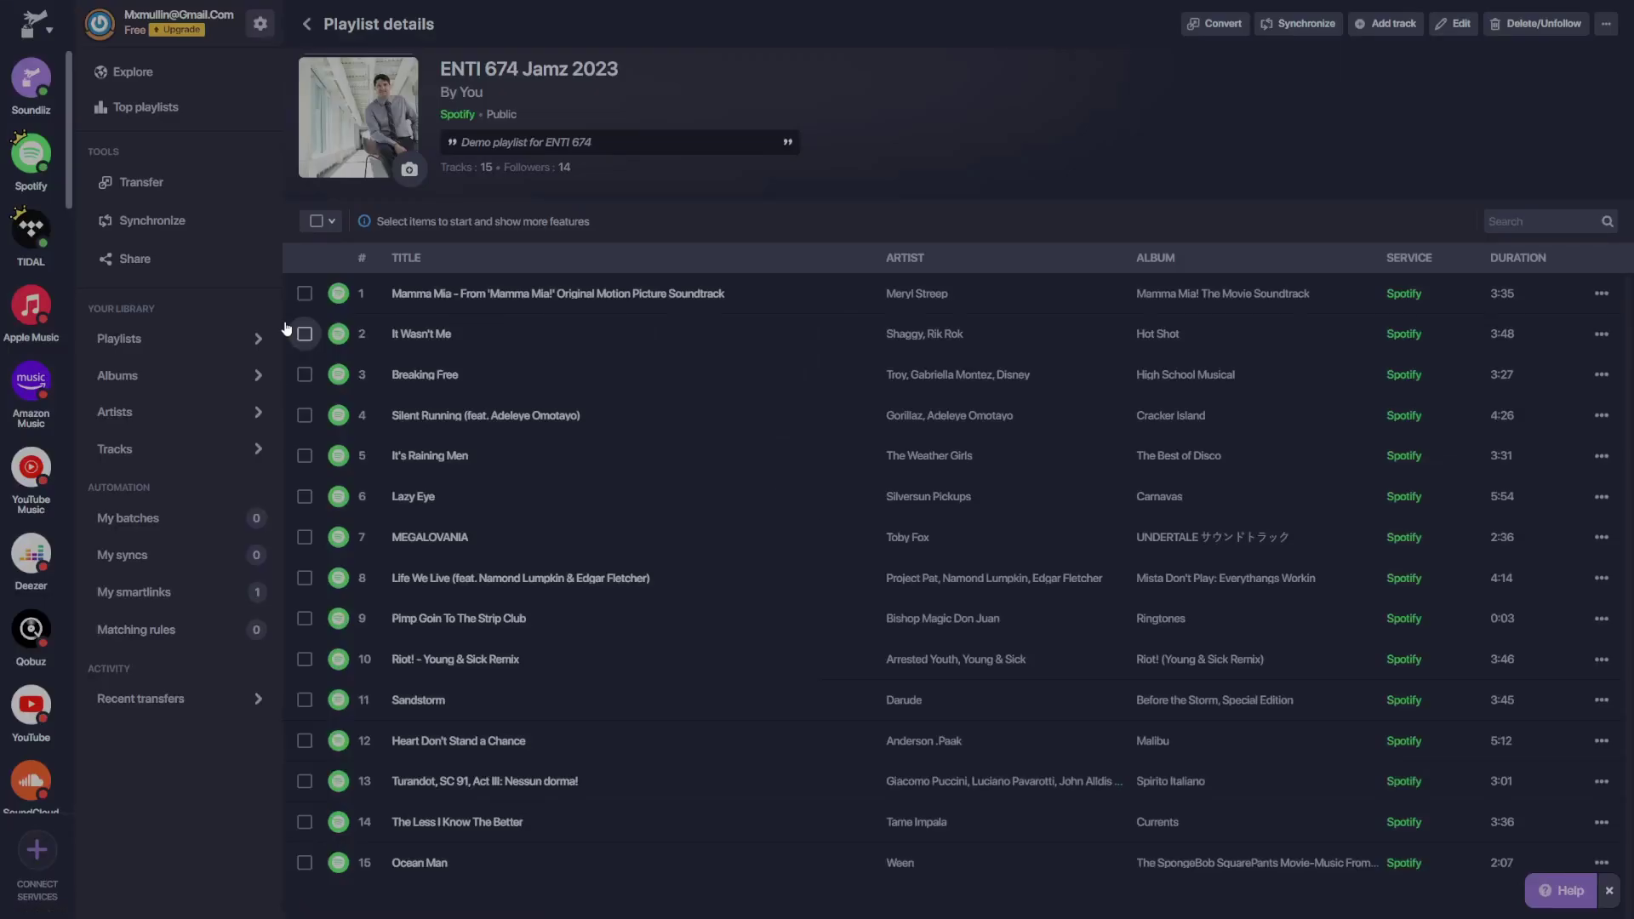
left_click(162, 343)
left_click(1520, 72)
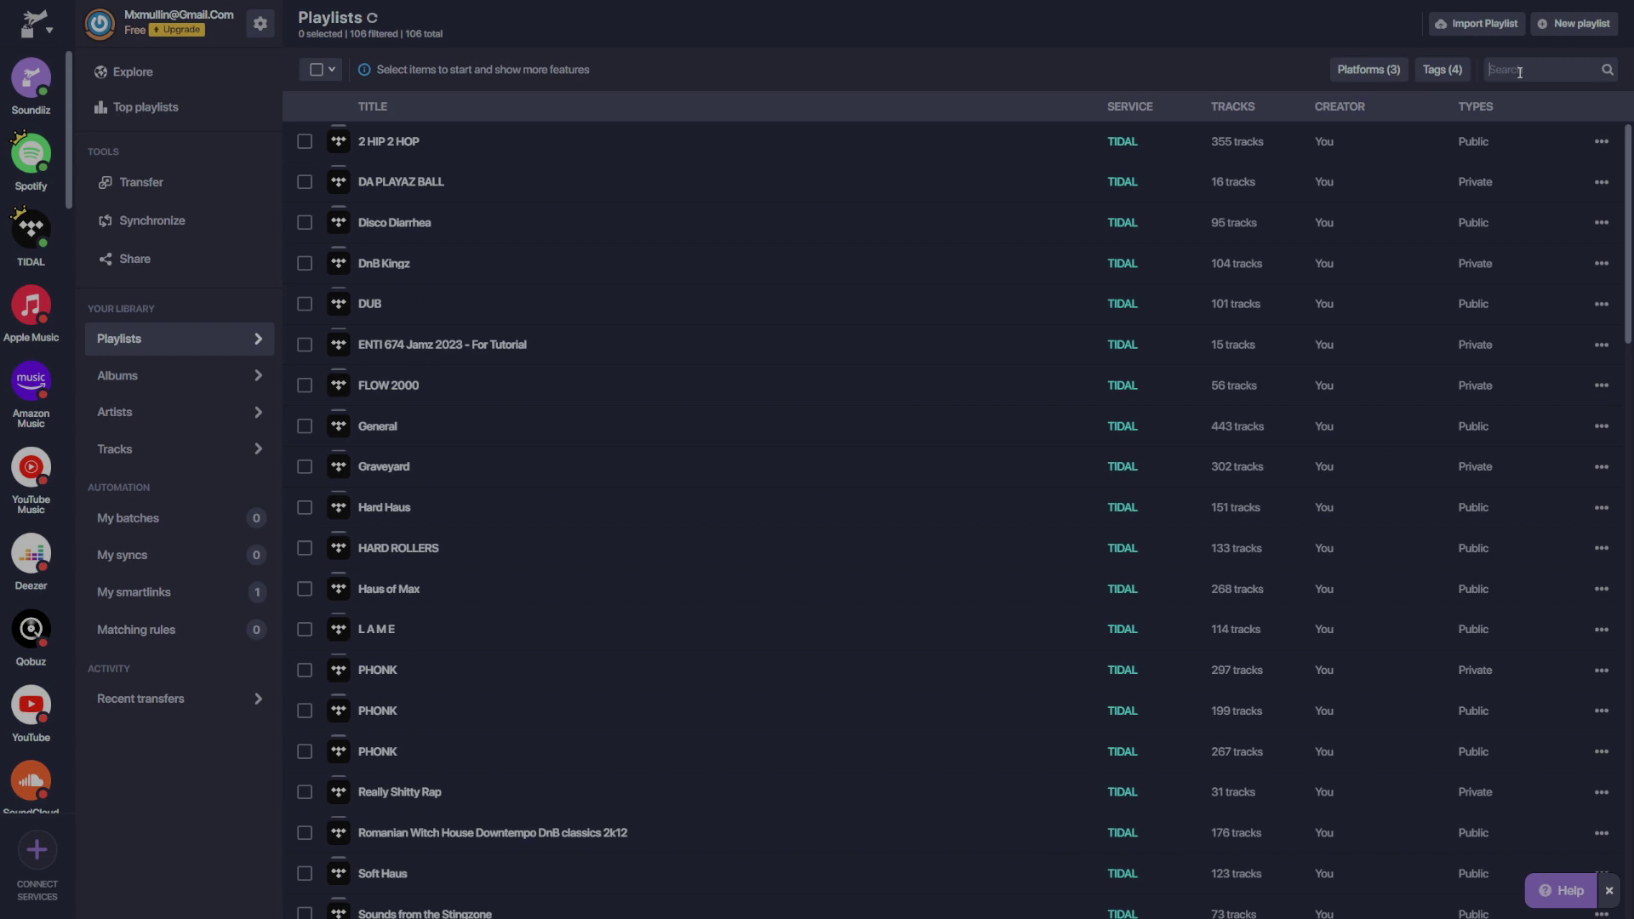
type("enti")
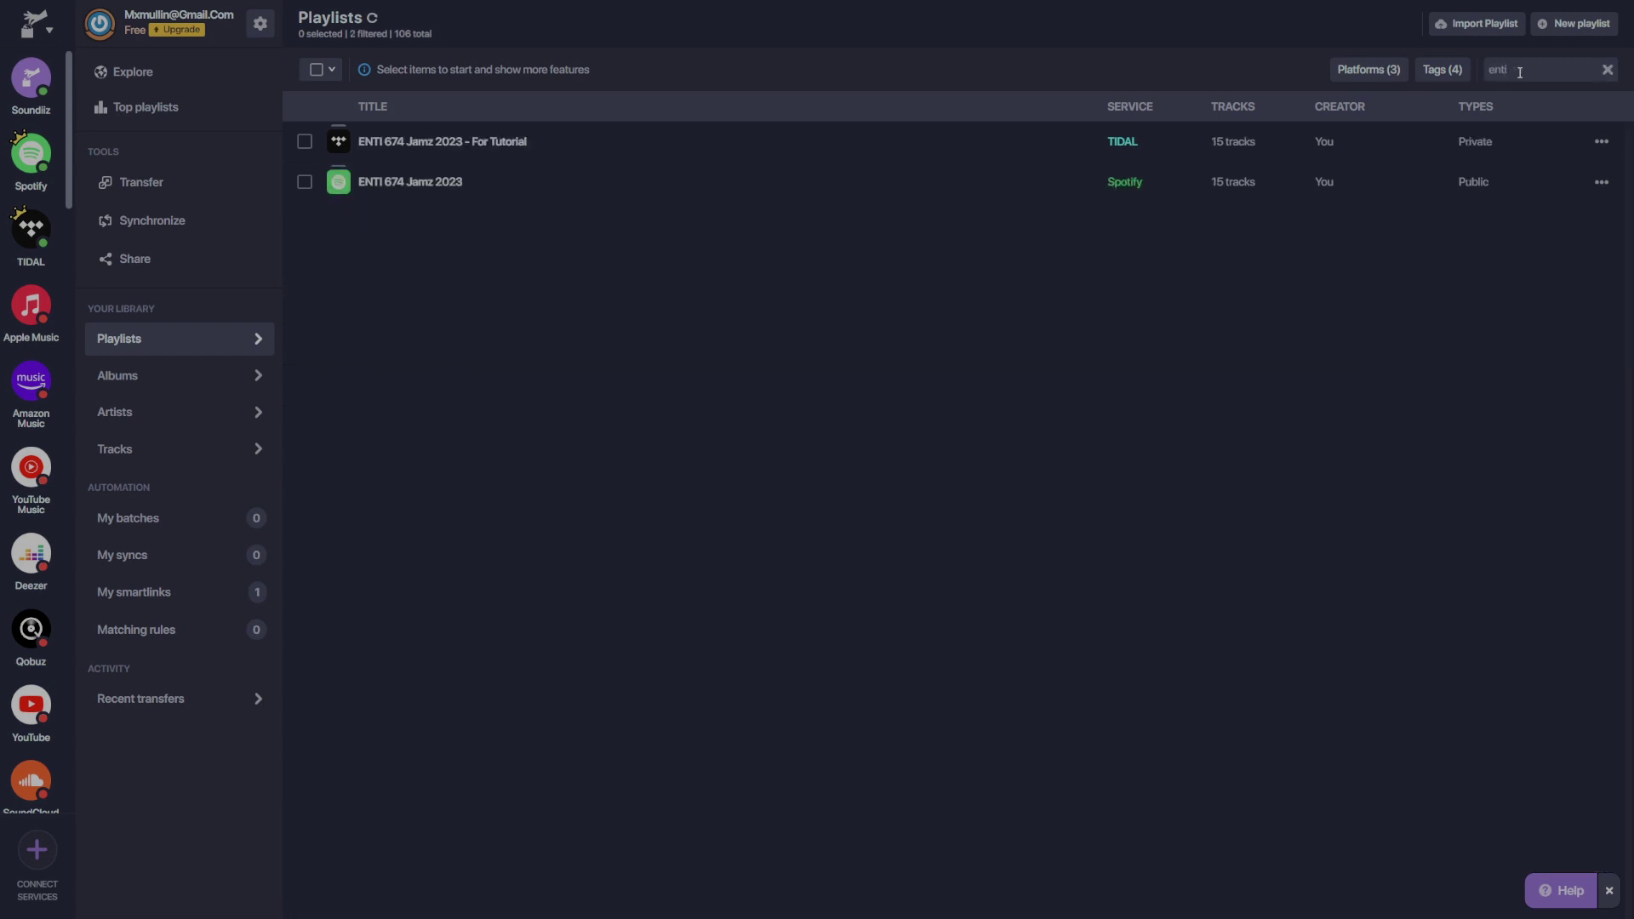
left_click(550, 145)
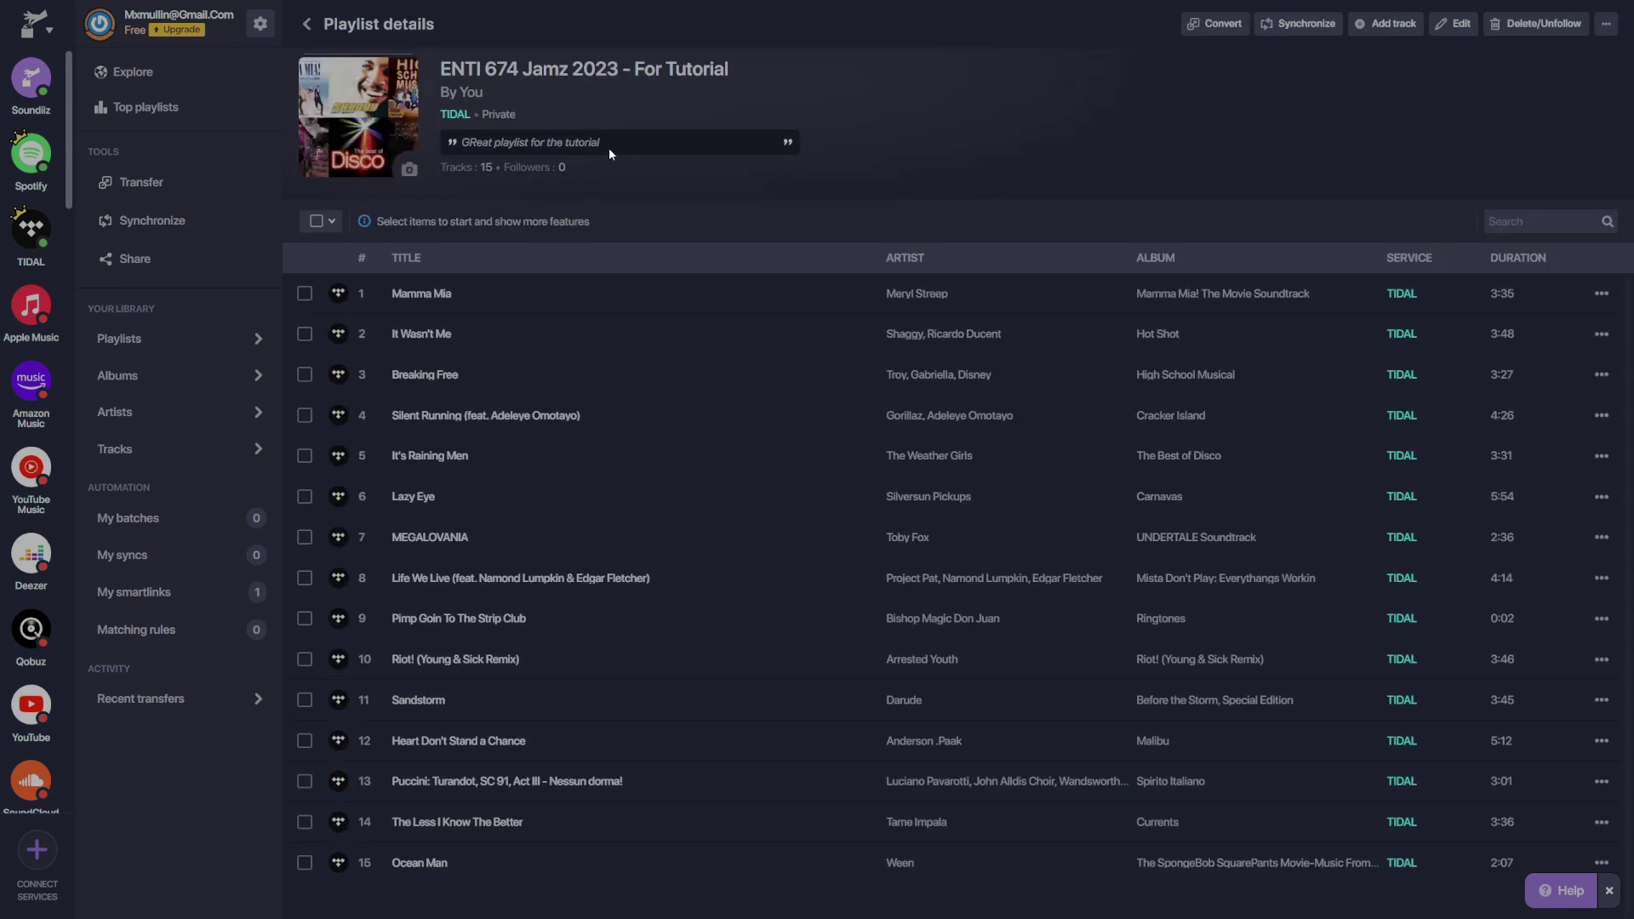
left_click(1606, 24)
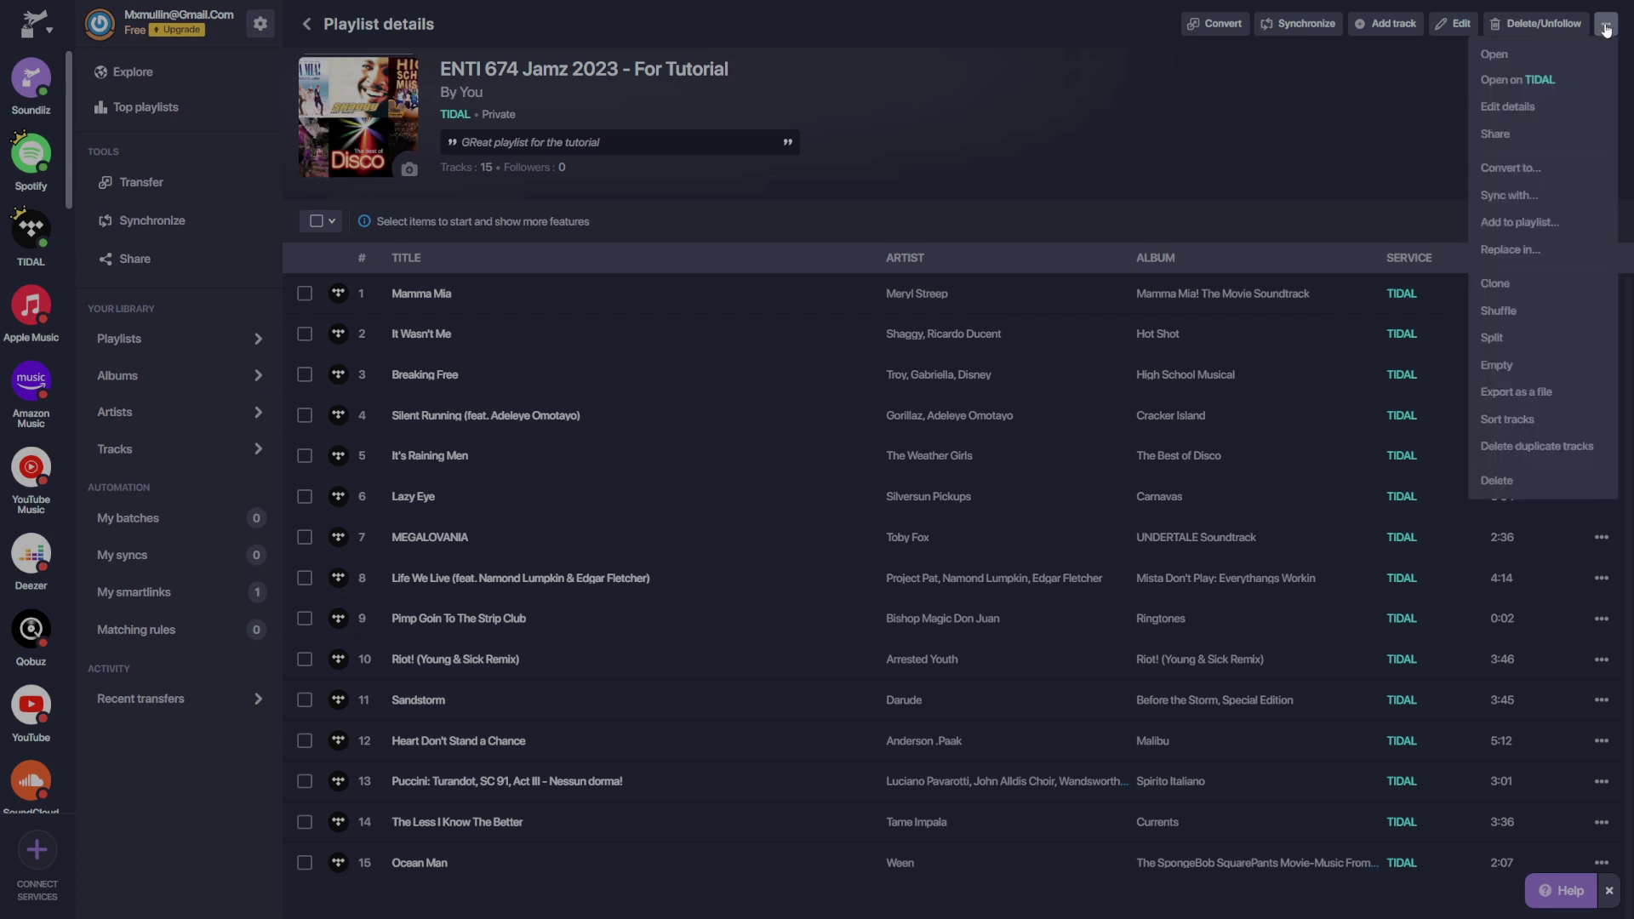
Open the ENTI 674 playlist on the TIDAL website and scroll through its cover and track list.
left_click(1559, 82)
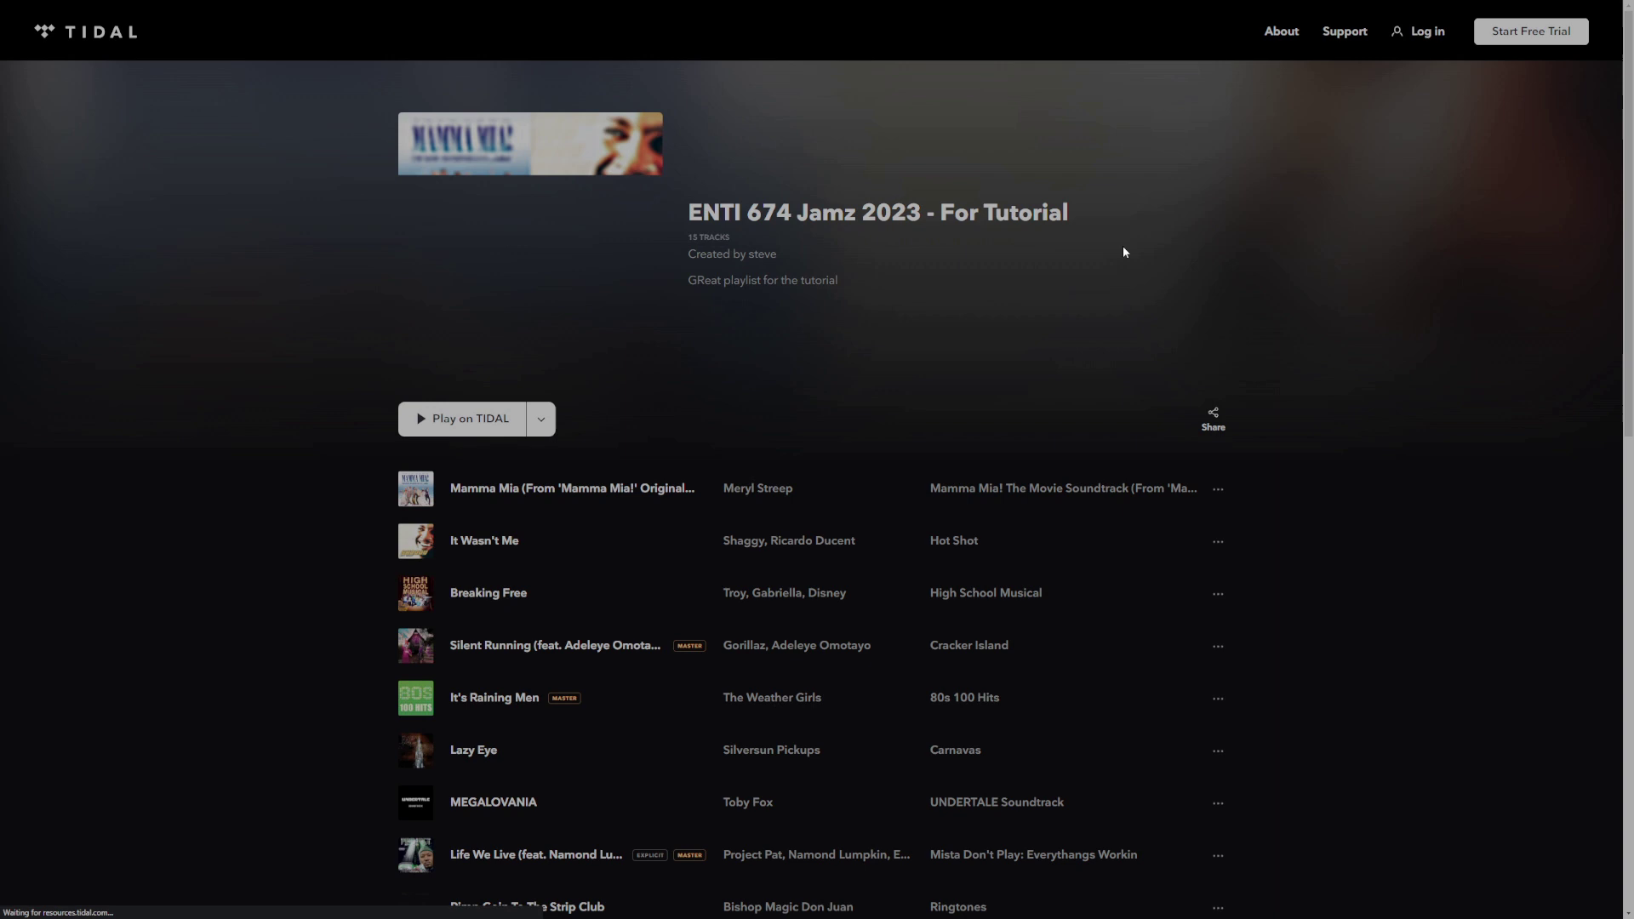
scroll(1131, 265, "down", 1)
scroll(1132, 271, "down", 5)
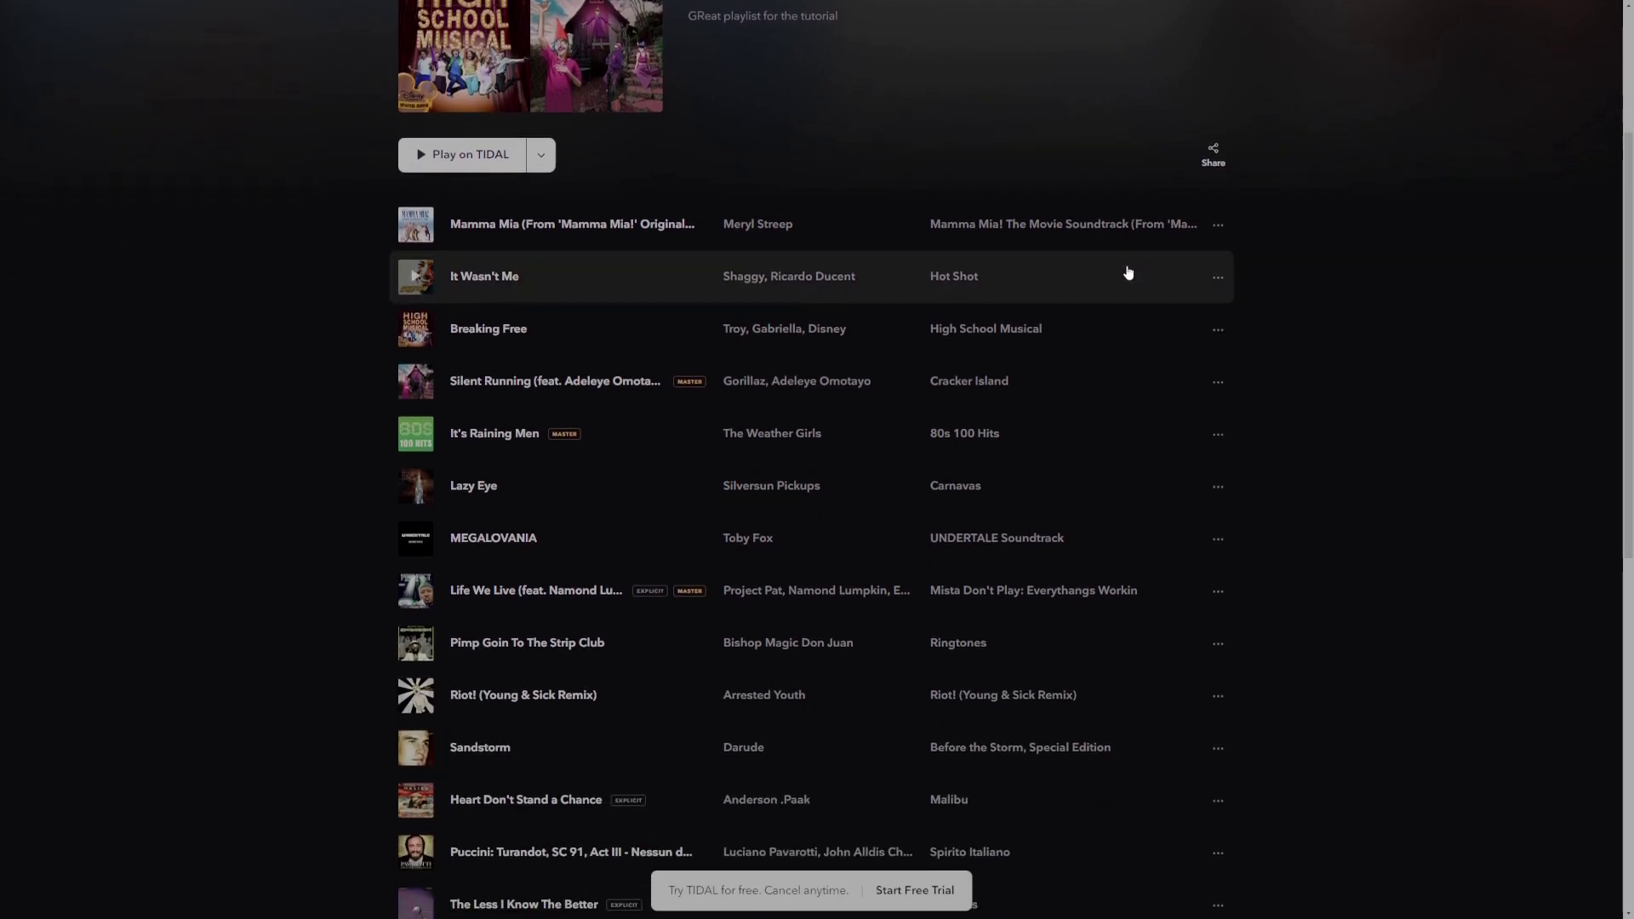
scroll(631, 712, "up", 1)
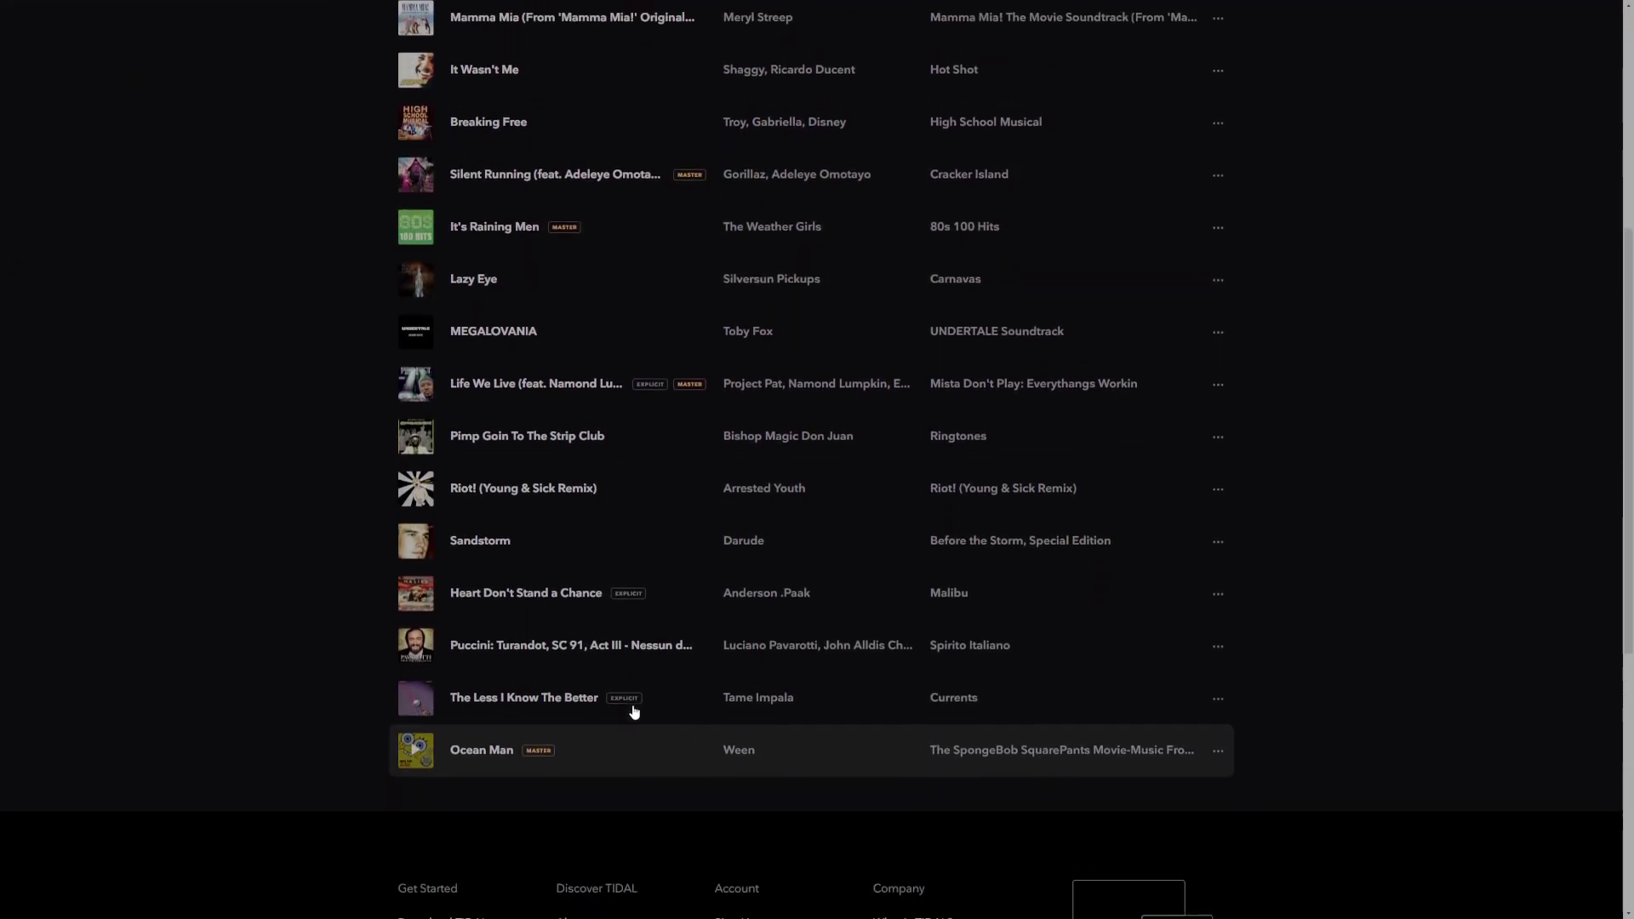
scroll(628, 705, "up", 5)
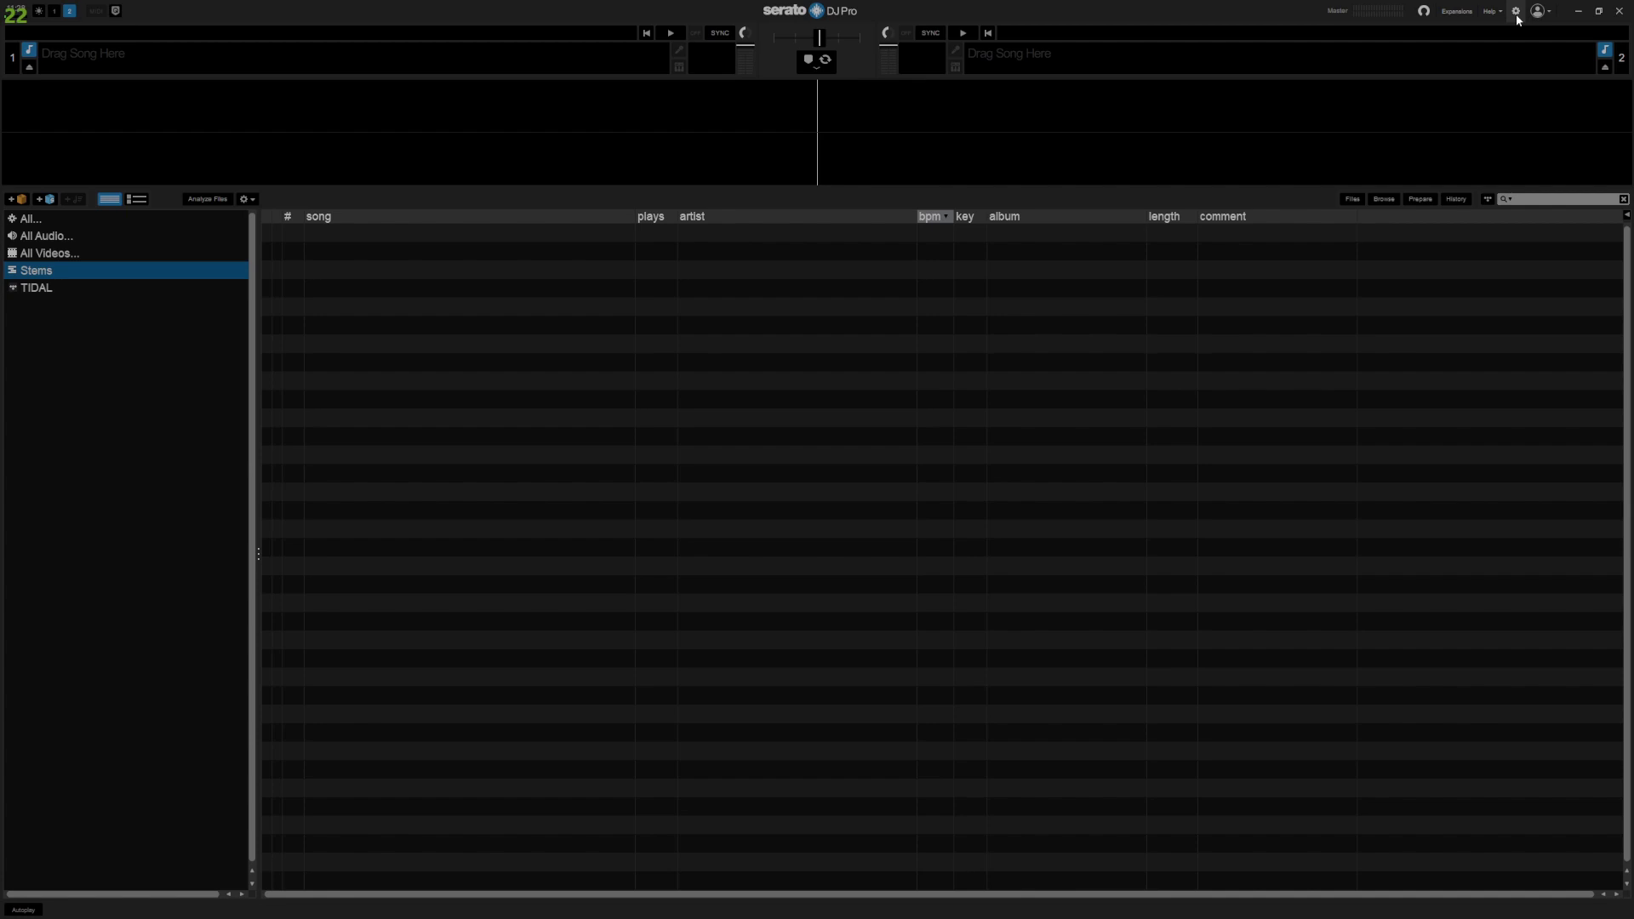
In Serato's Library + Display settings, switch Show Streaming Services off and back on.
left_click(1515, 13)
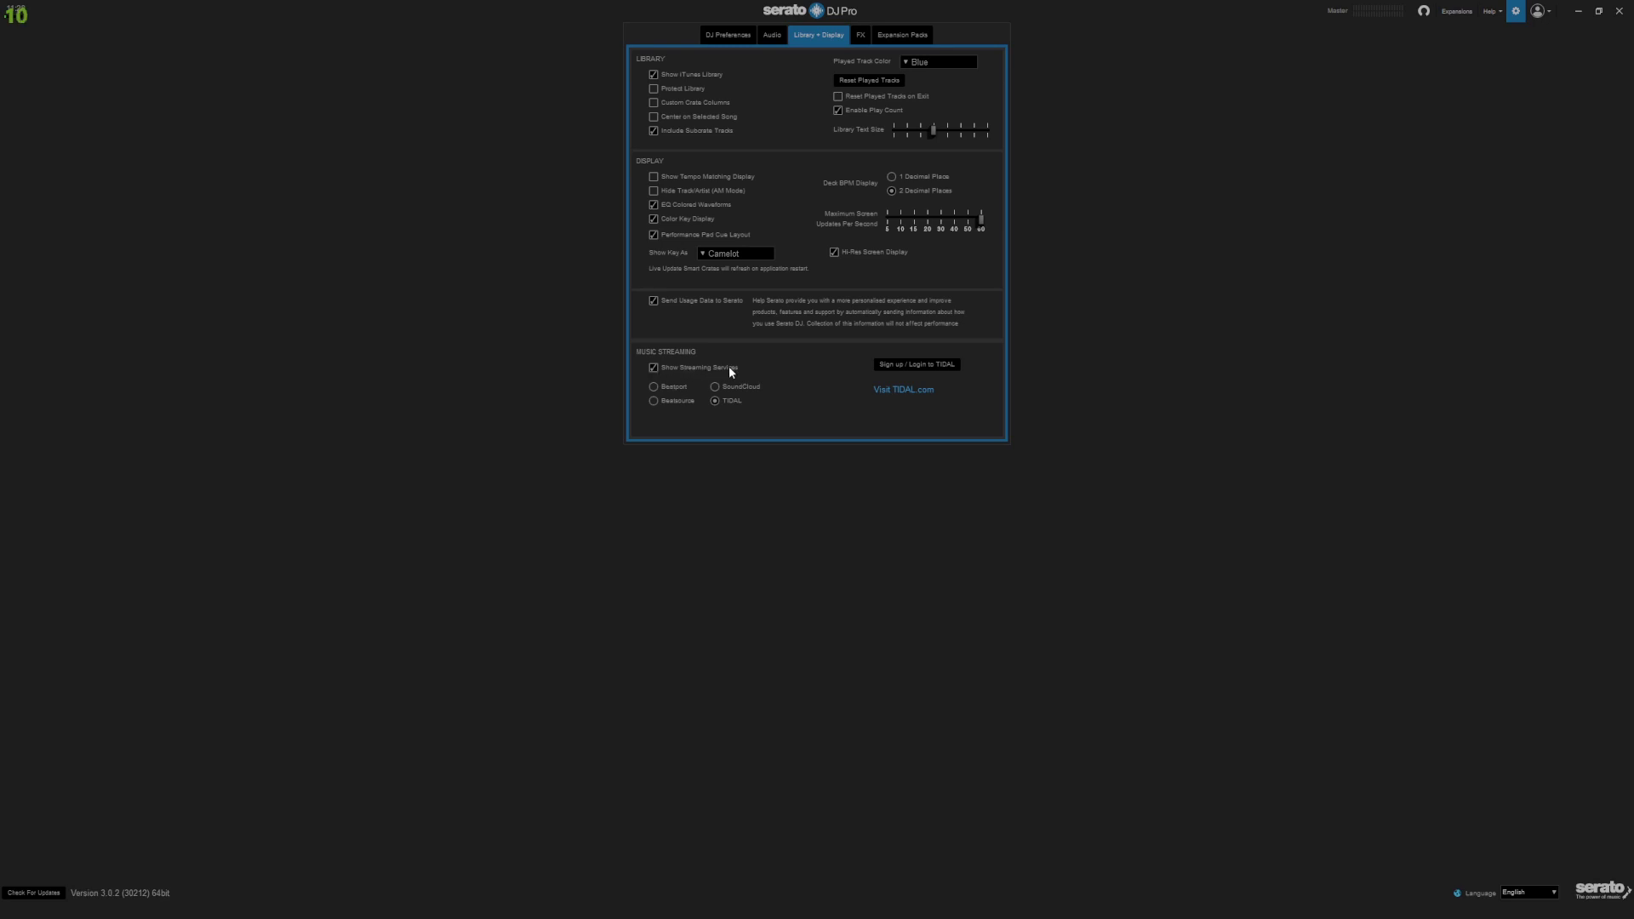
left_click(653, 369)
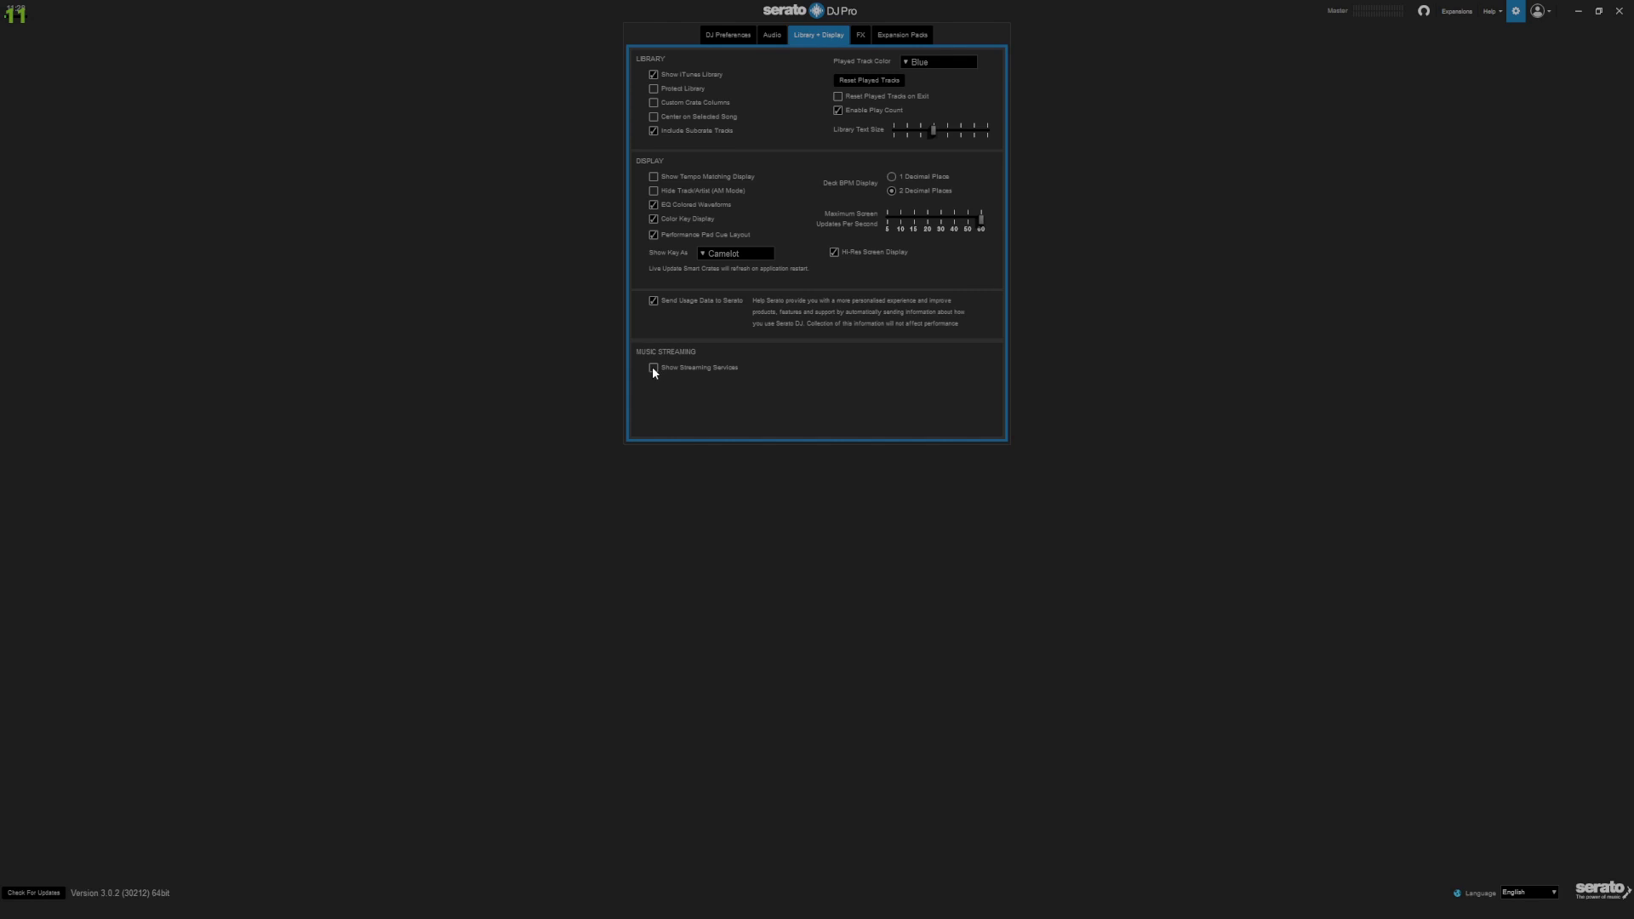
left_click(653, 368)
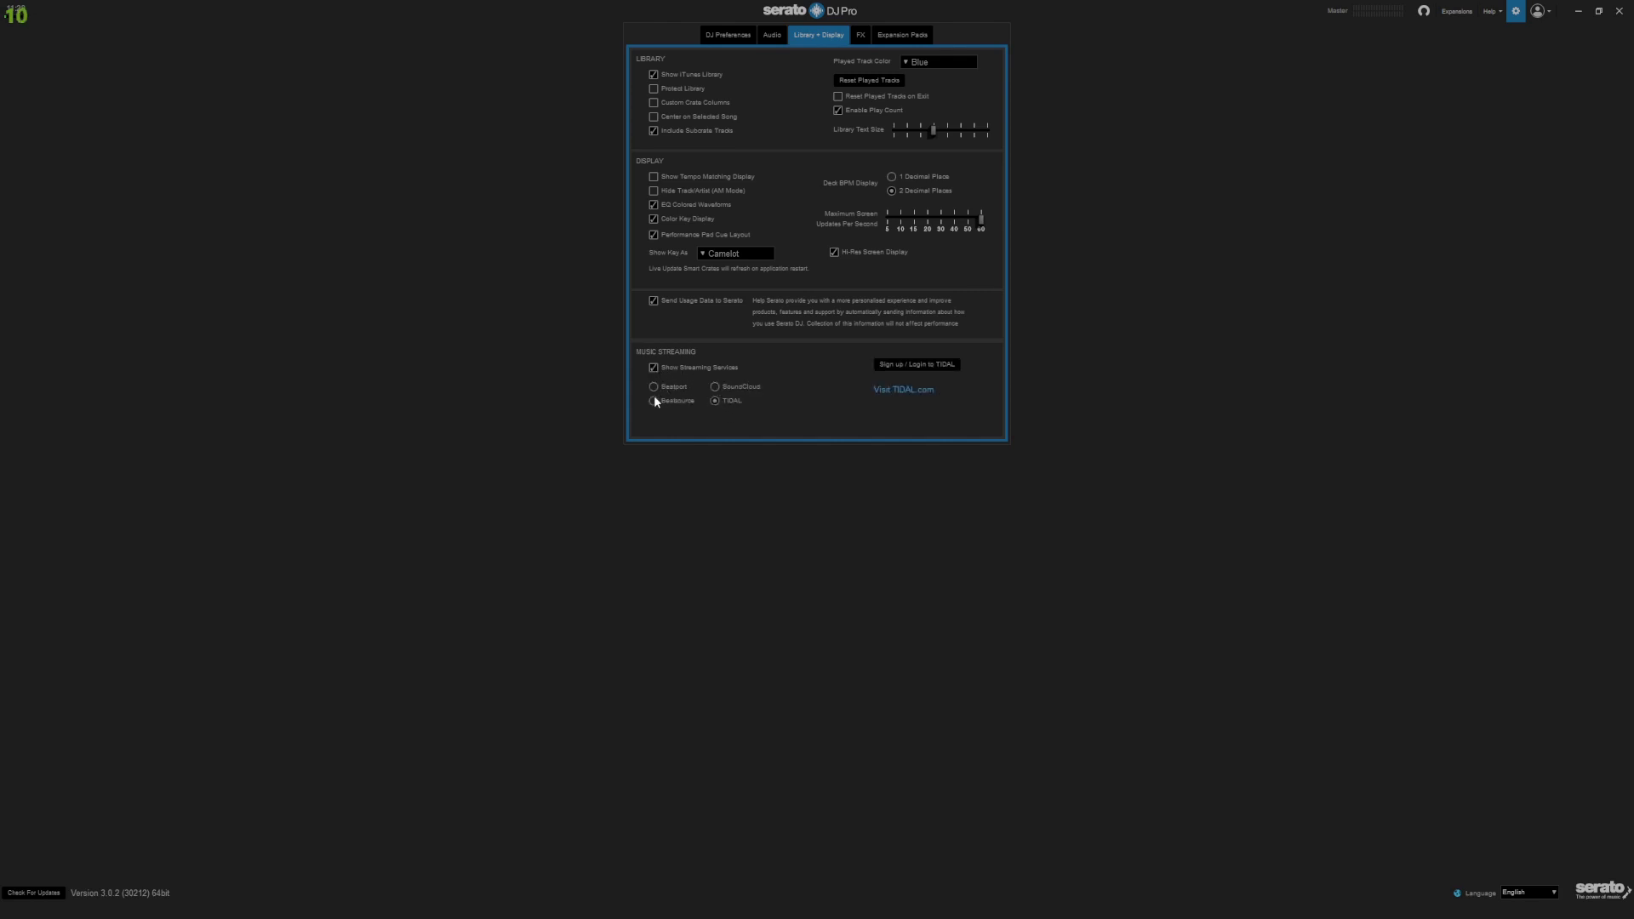
Log in to TIDAL with the existing account and hand the browser back to Serato DJ Pro.
left_click(918, 366)
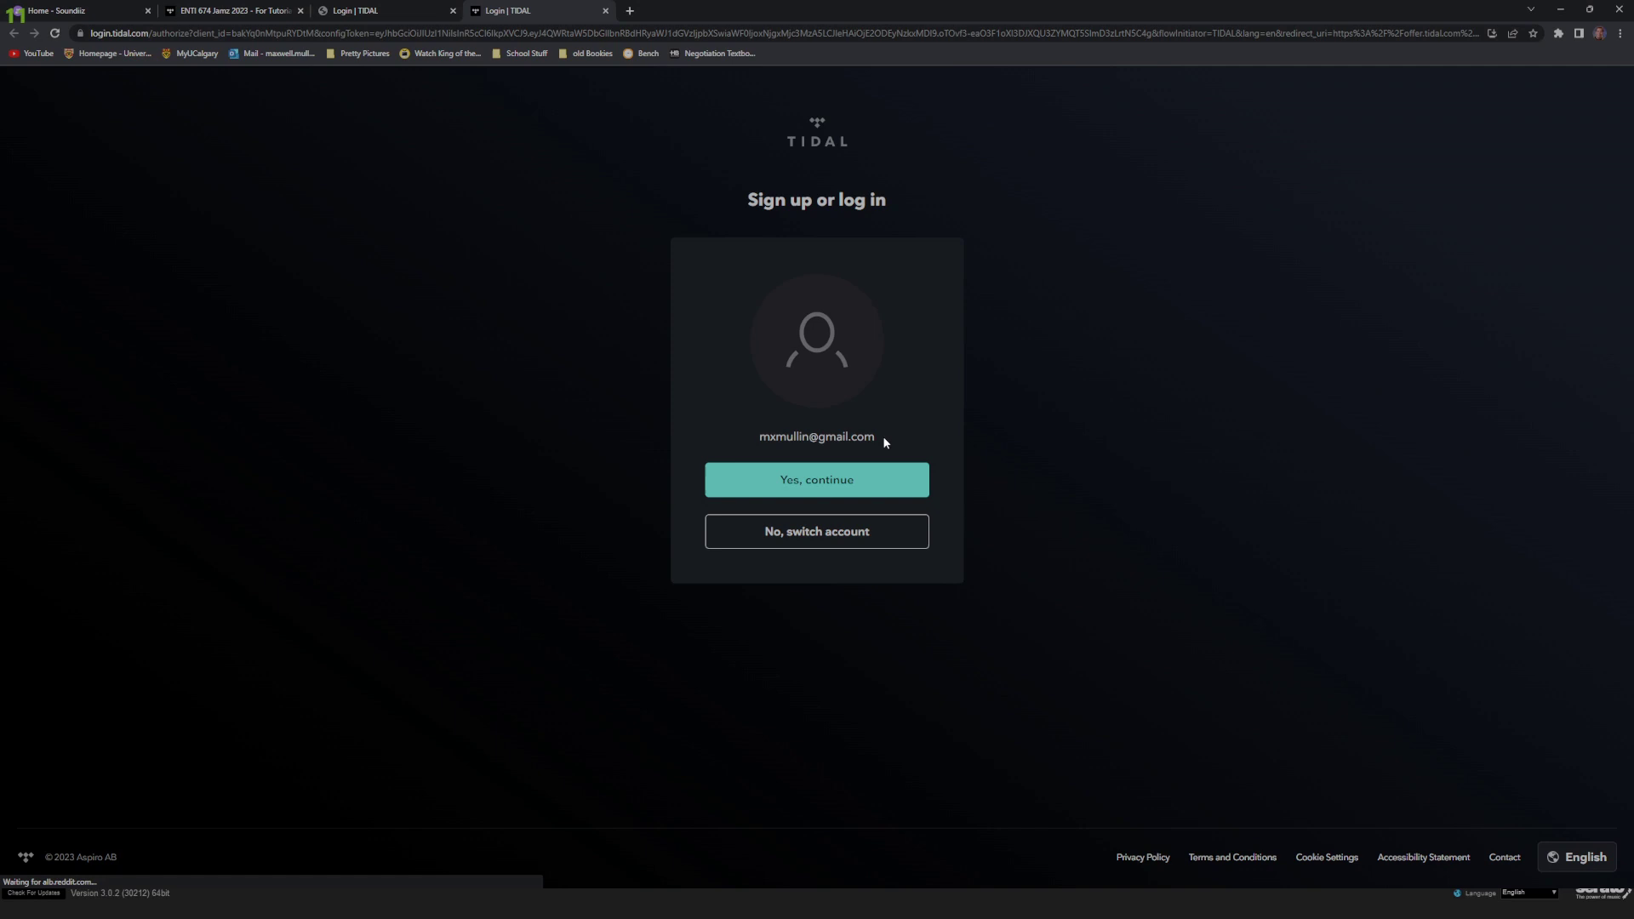
left_click(851, 483)
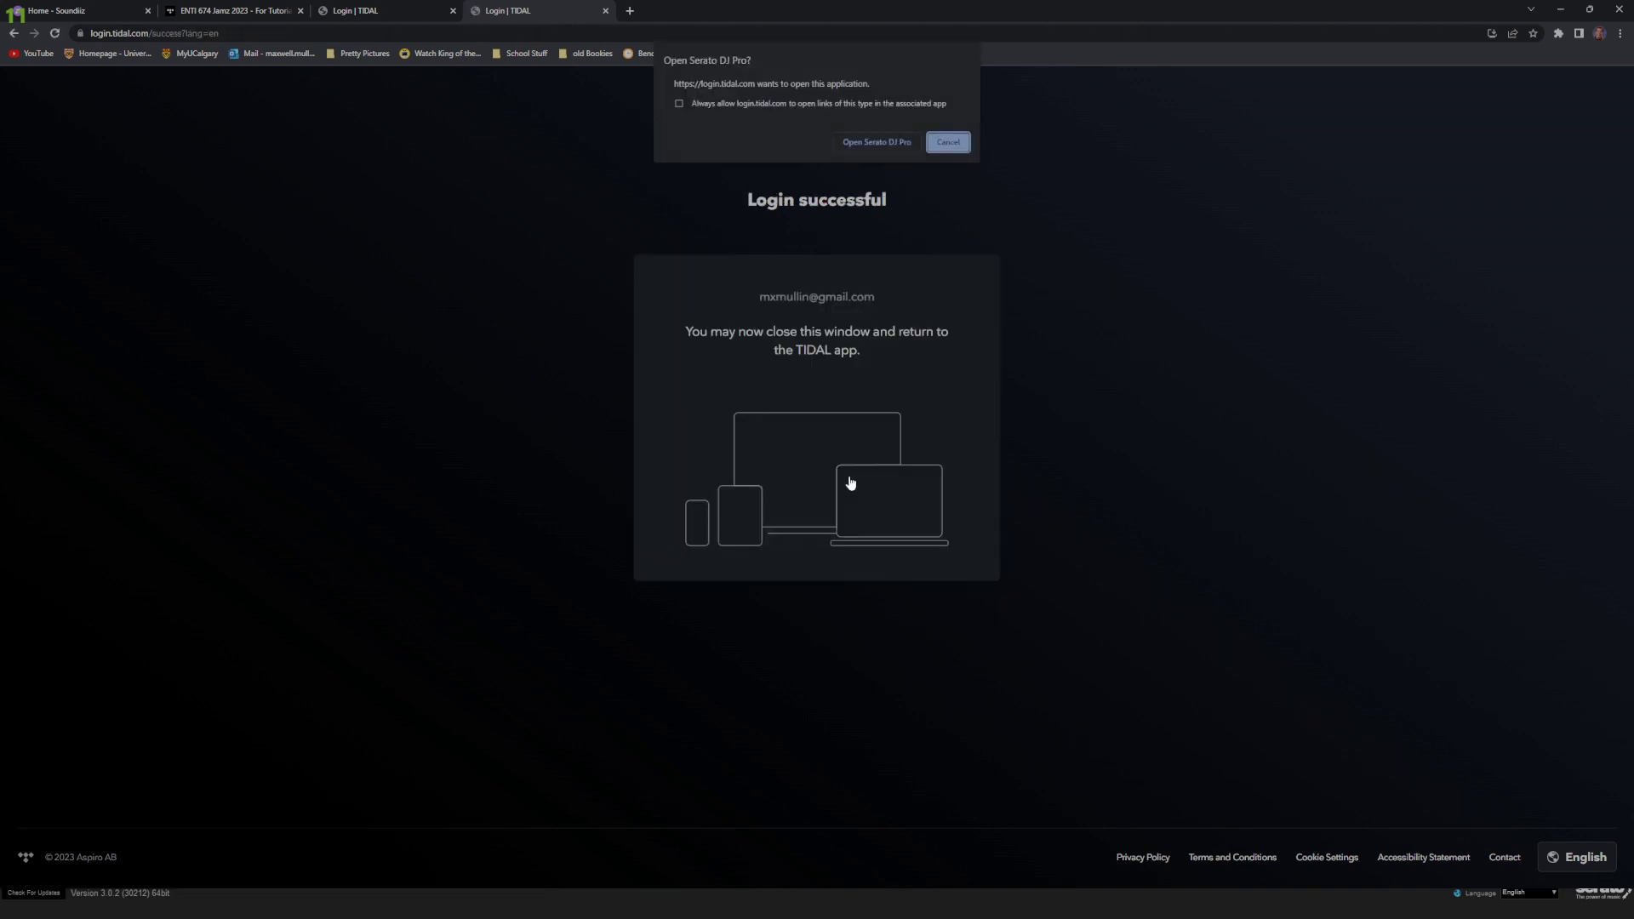
left_click(876, 143)
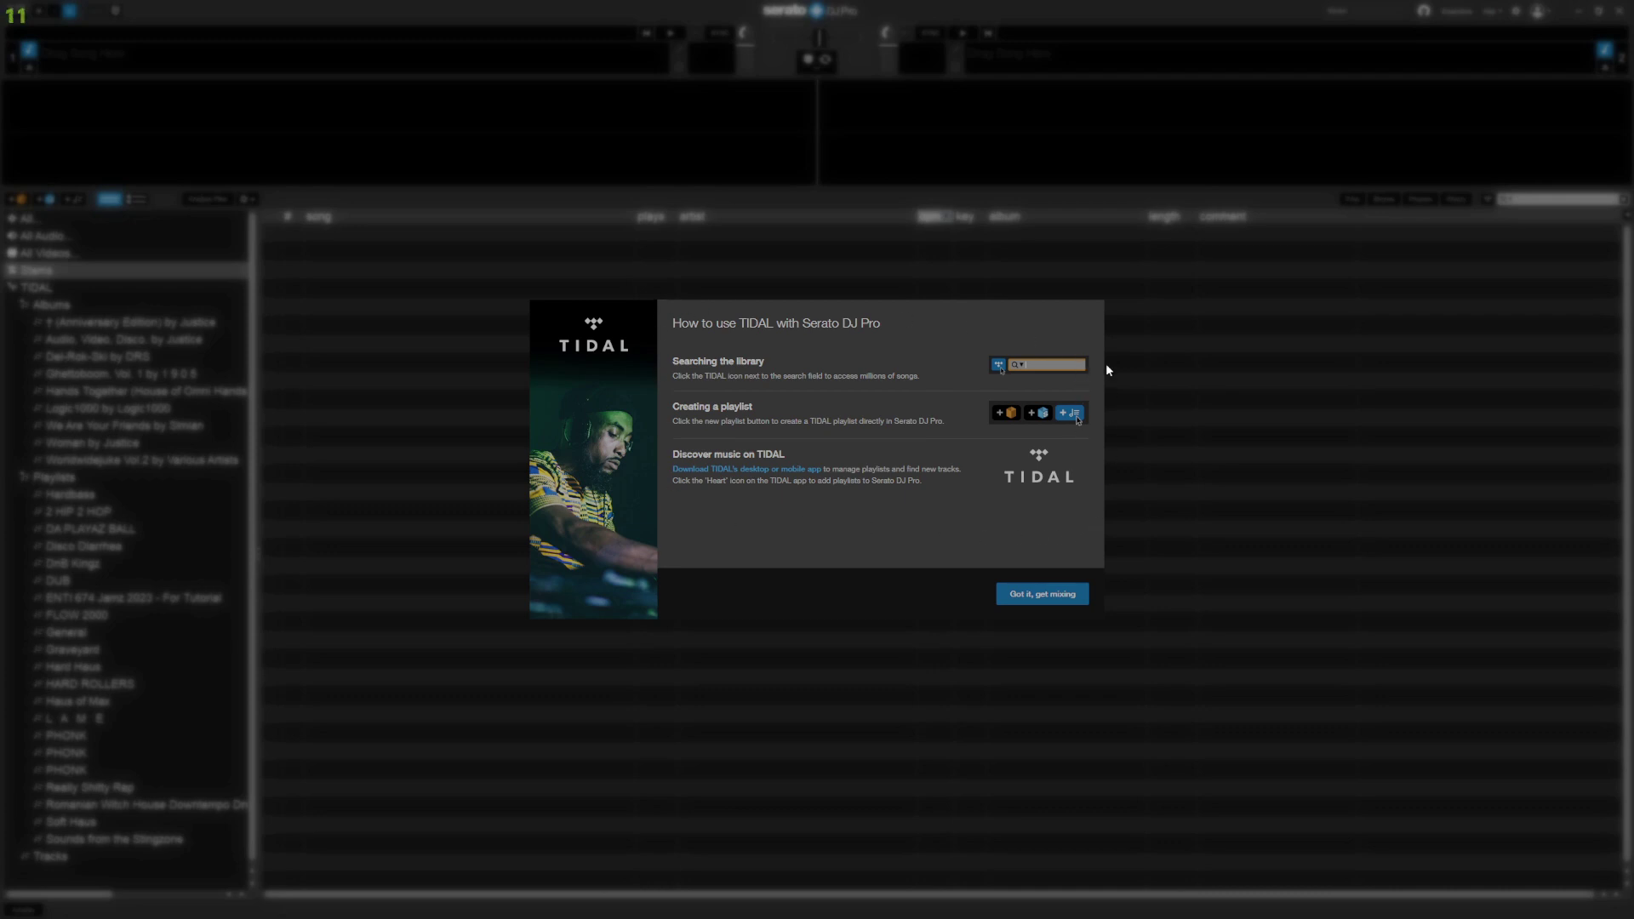
Dismiss the TIDAL guide, open the ENTI 674 Jamz 2023 - For Tutorial playlist and select all tracks.
left_click(1049, 595)
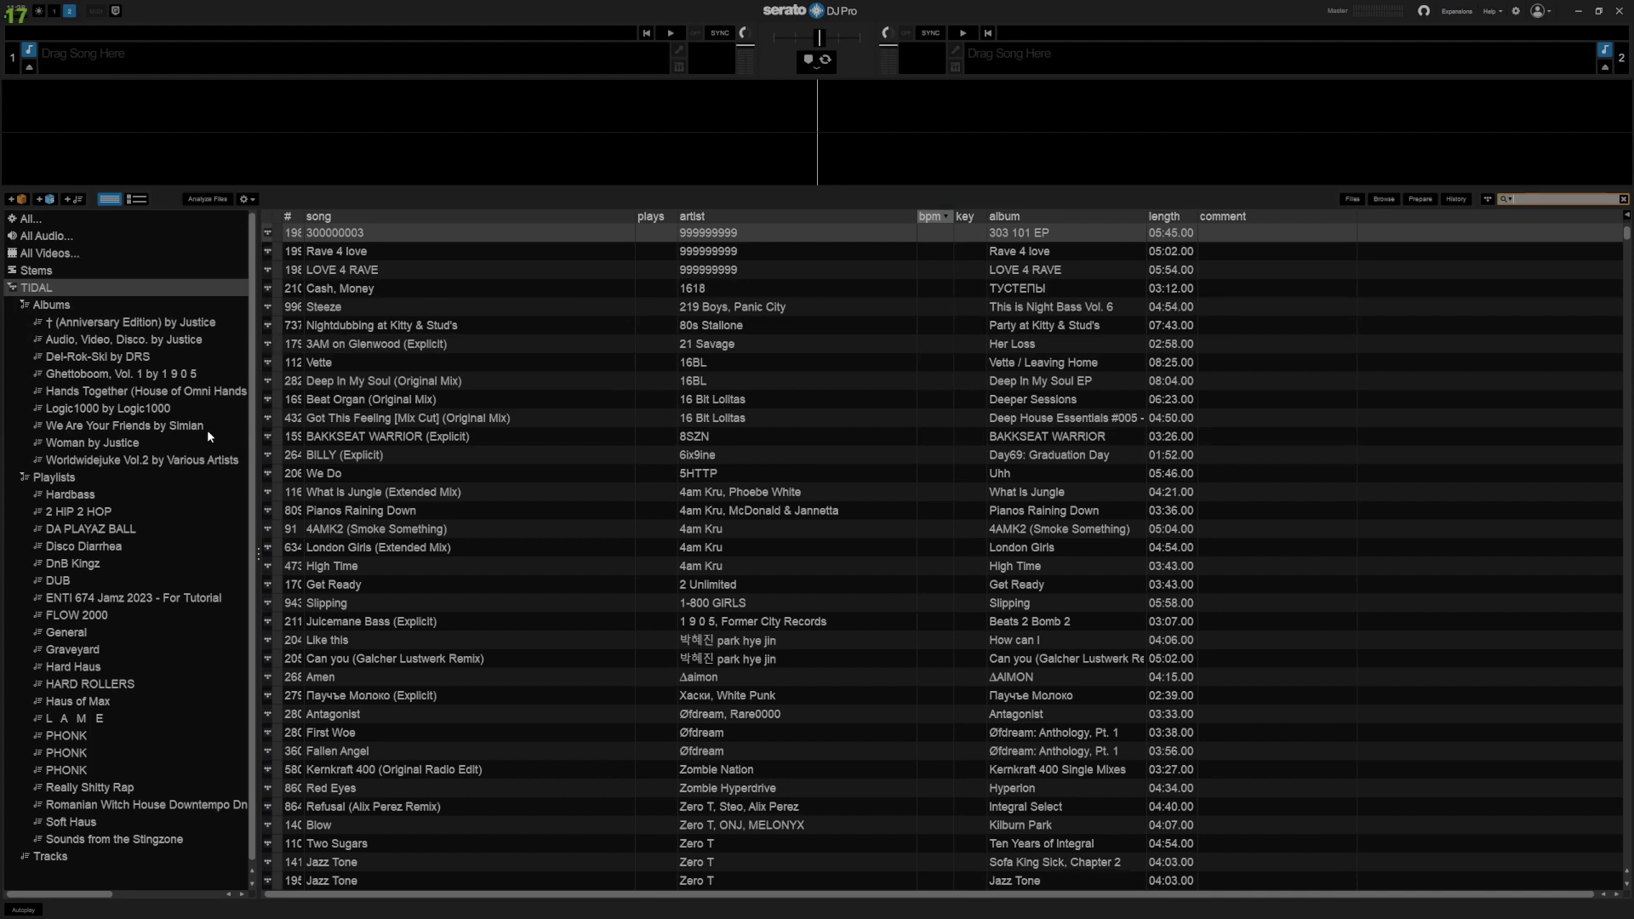
left_click(170, 597)
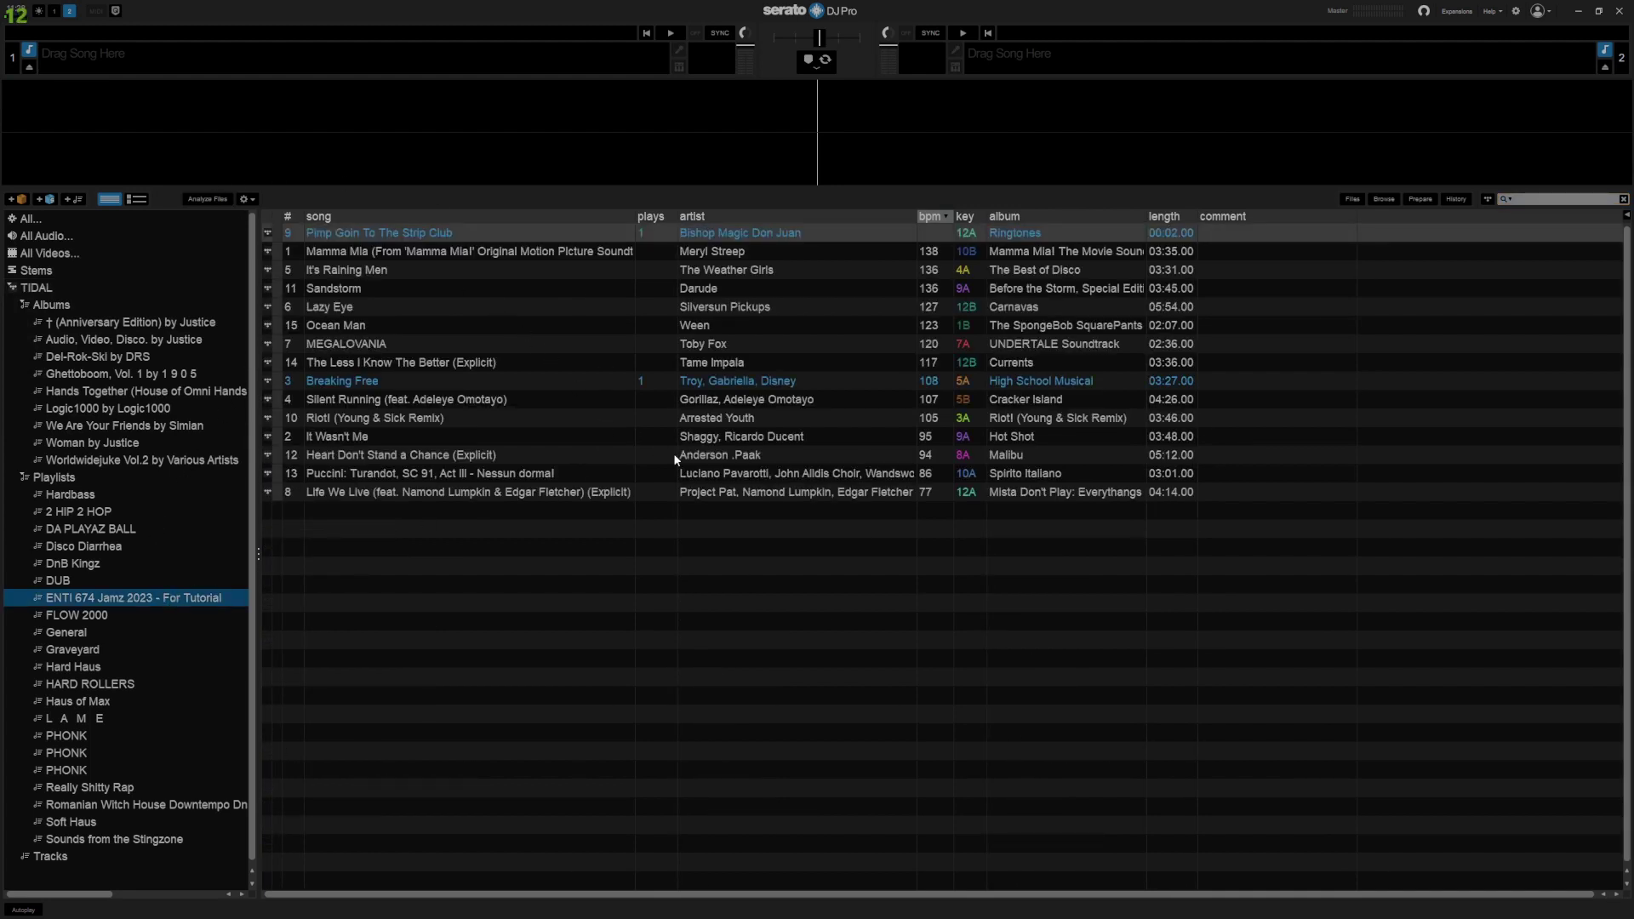
key("ctrl+a")
Check the Analyze Files settings, keeping the BPM range at None.
left_click(247, 199)
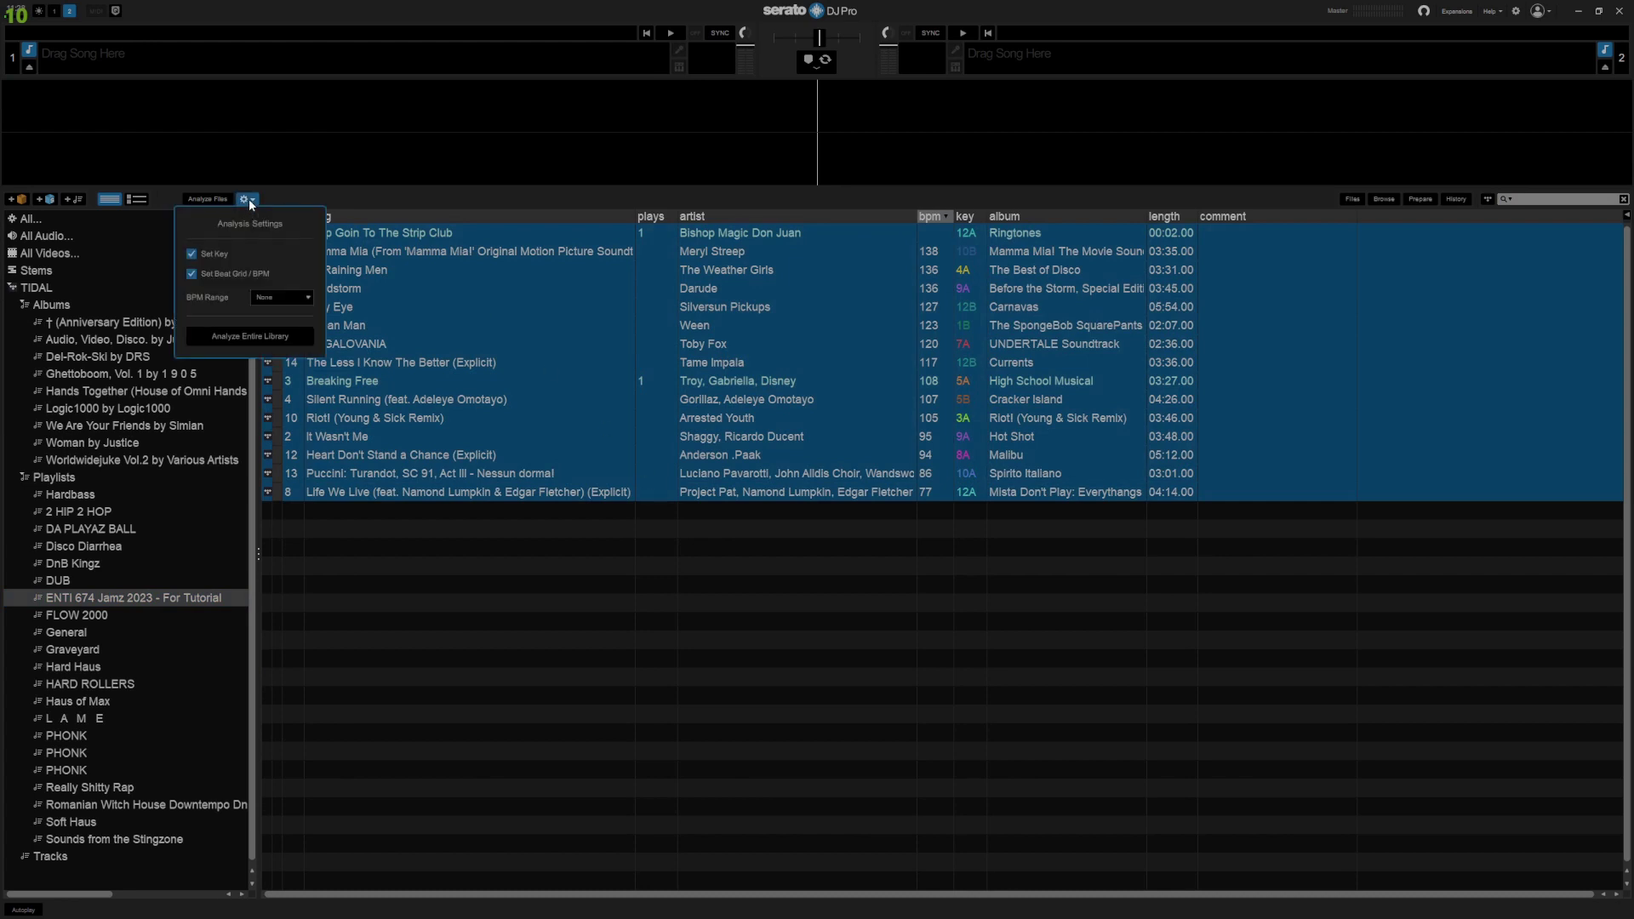
left_click(289, 296)
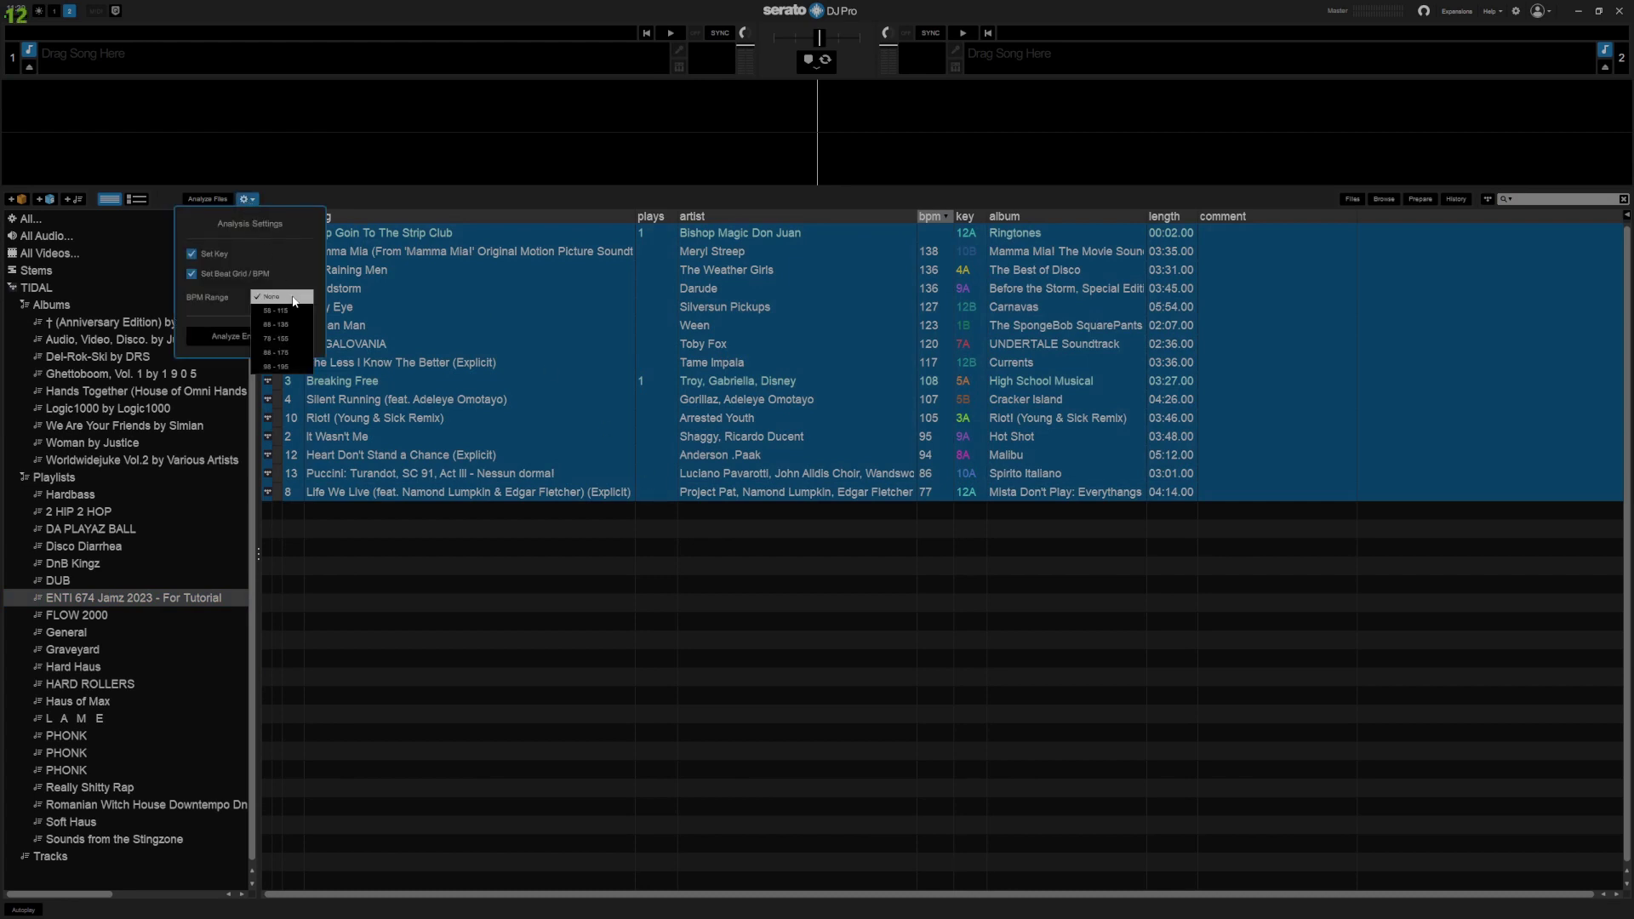
left_click(297, 297)
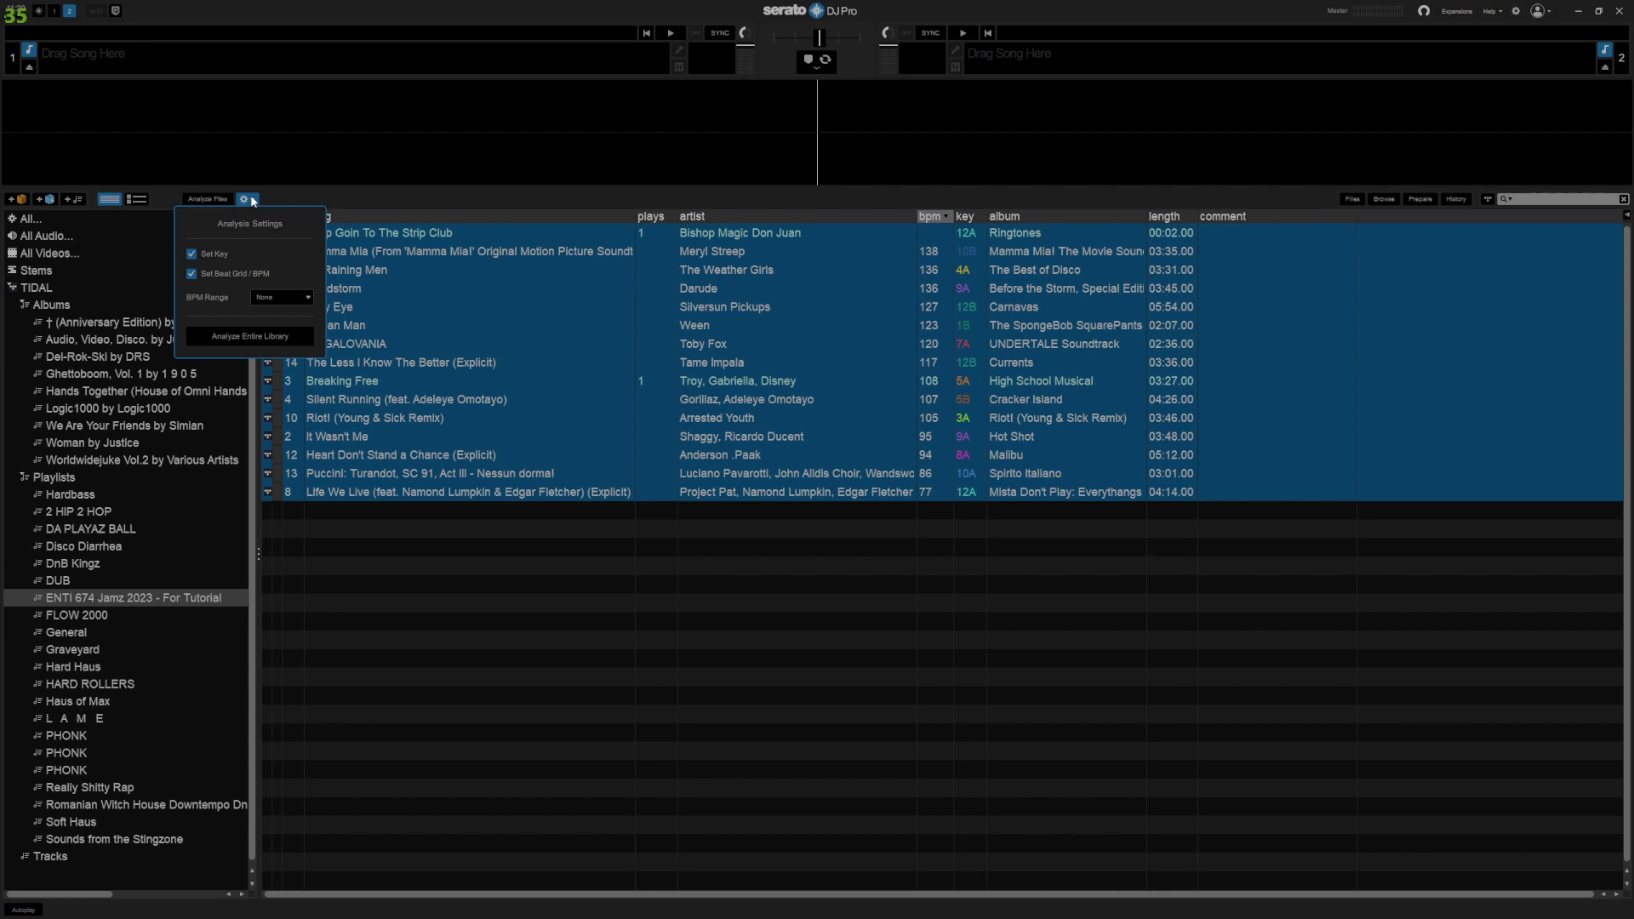
left_click(248, 199)
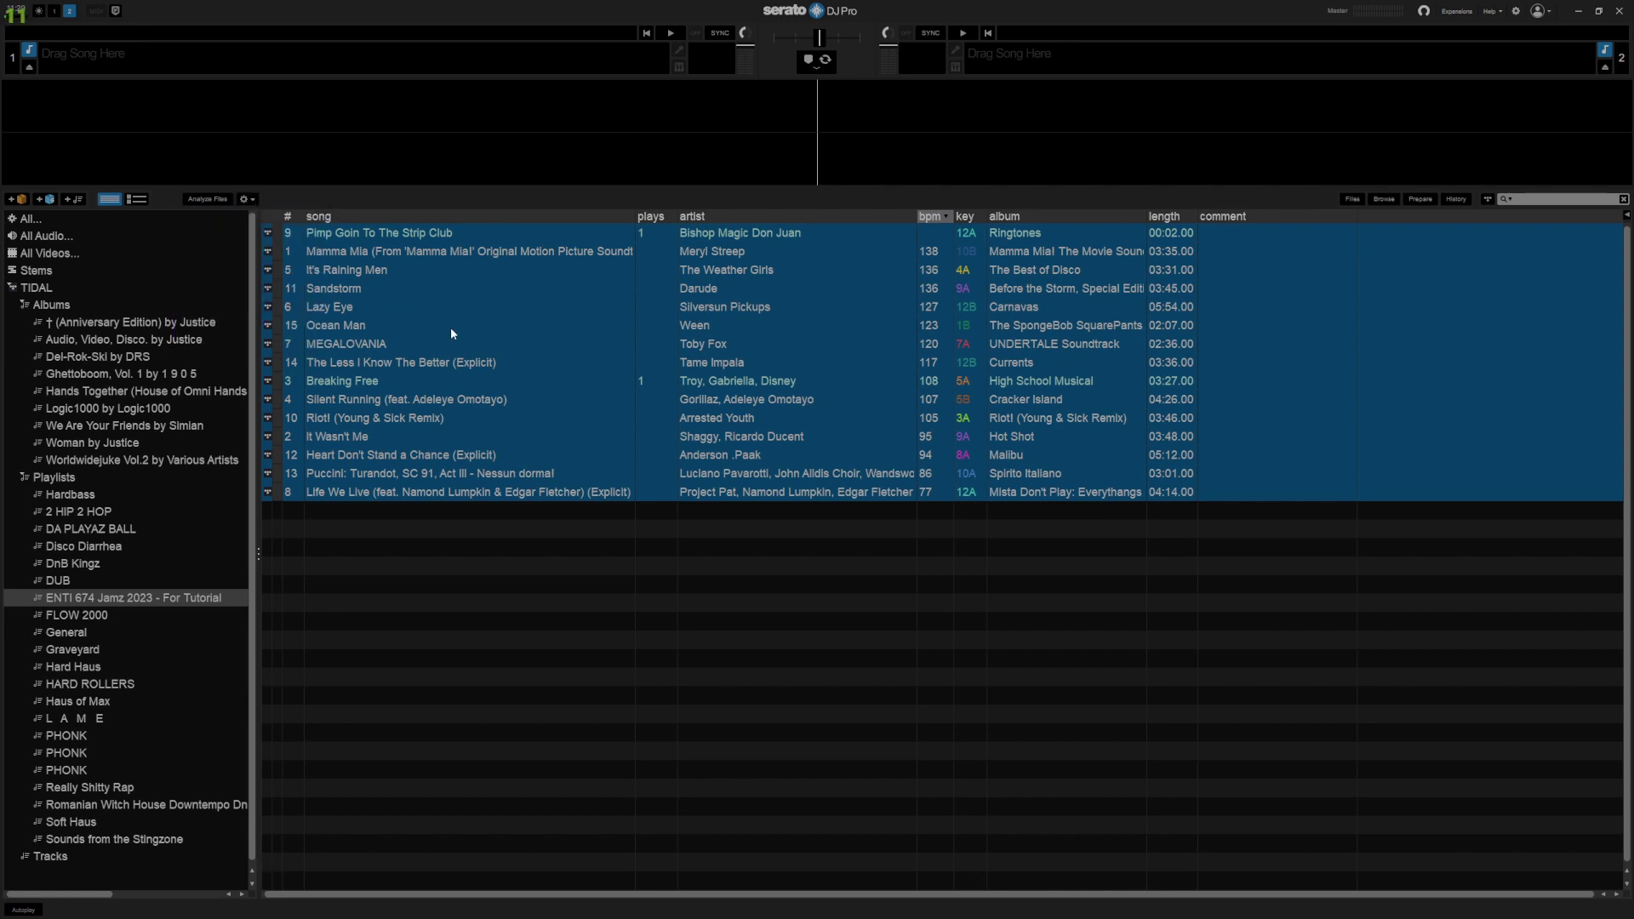
Analyze the selected tracks for BPM and key, then select the Life We Live track.
left_click(208, 198)
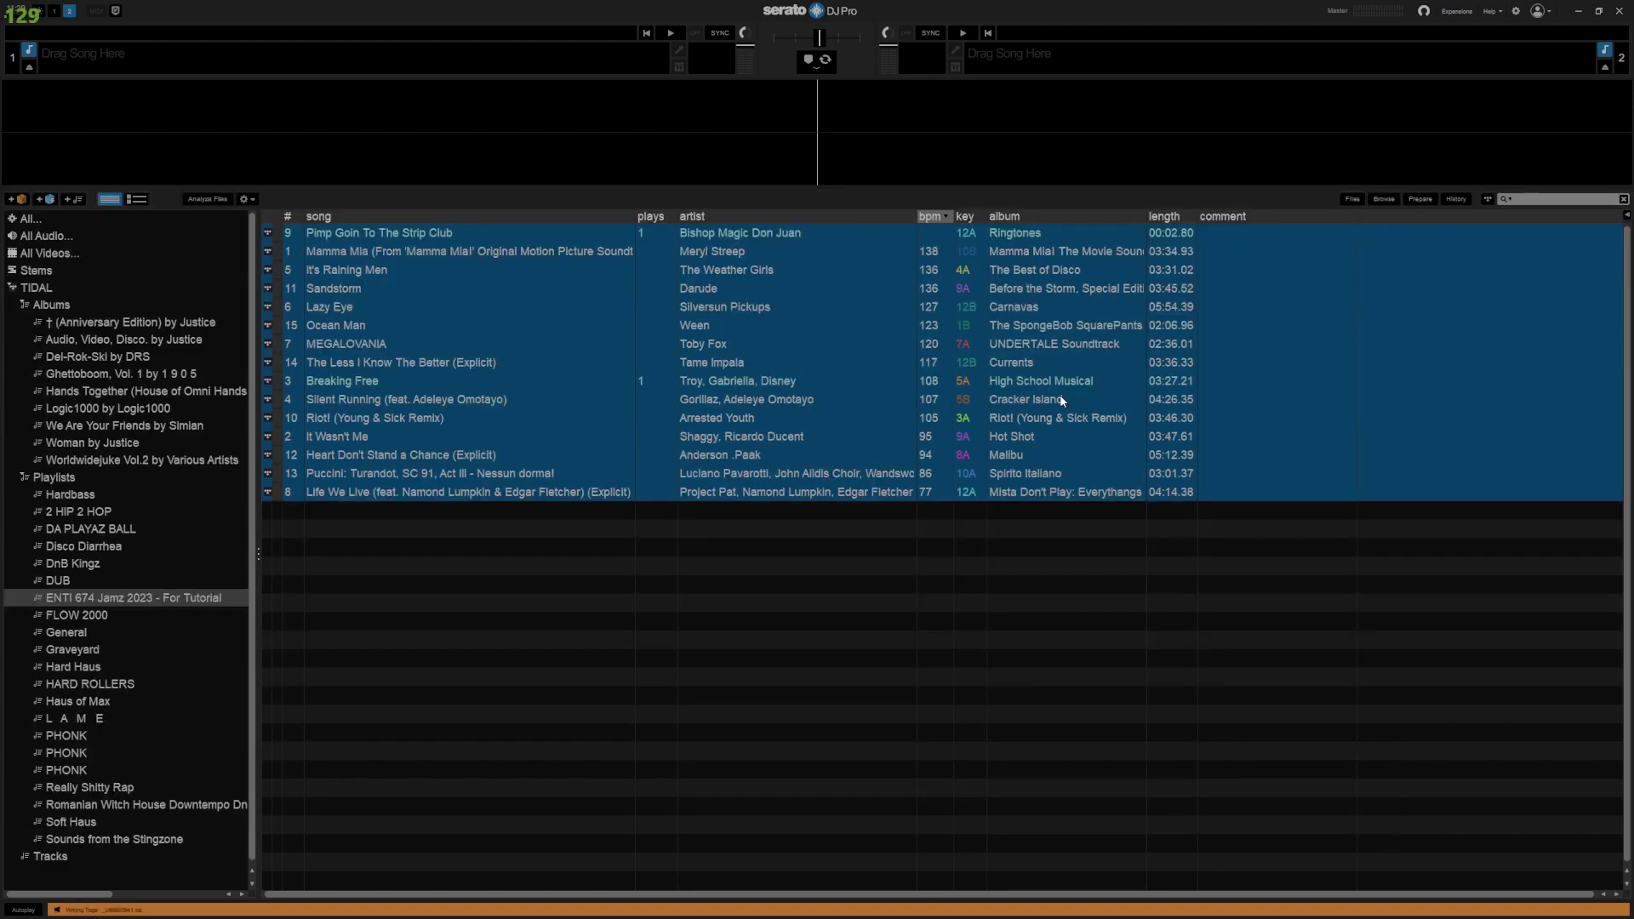
left_click(946, 493)
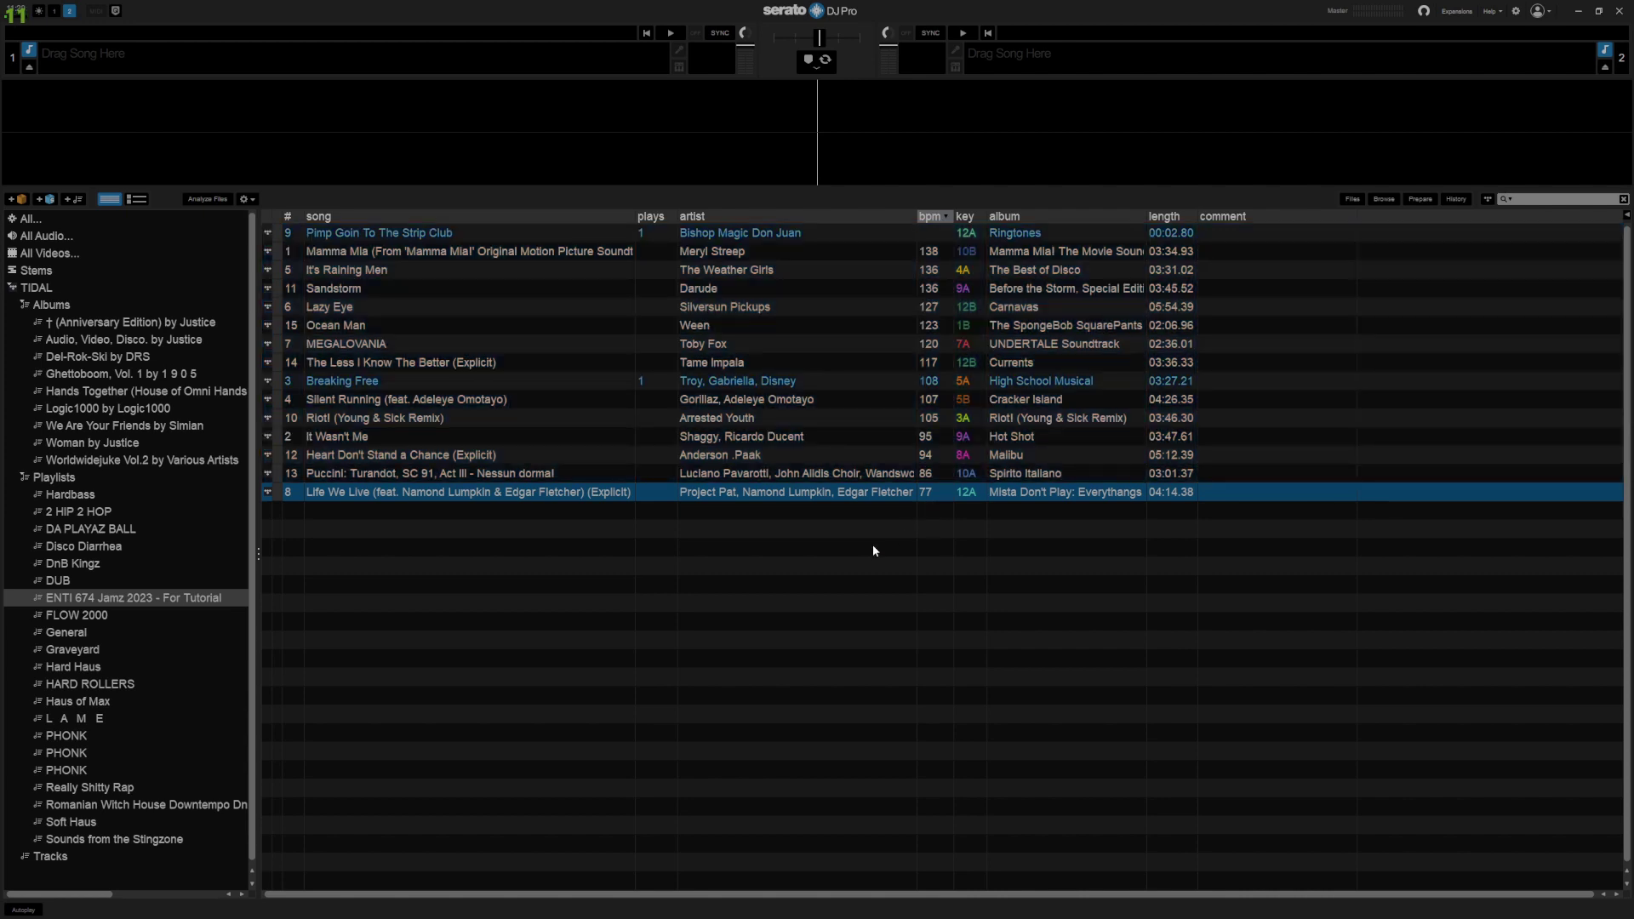